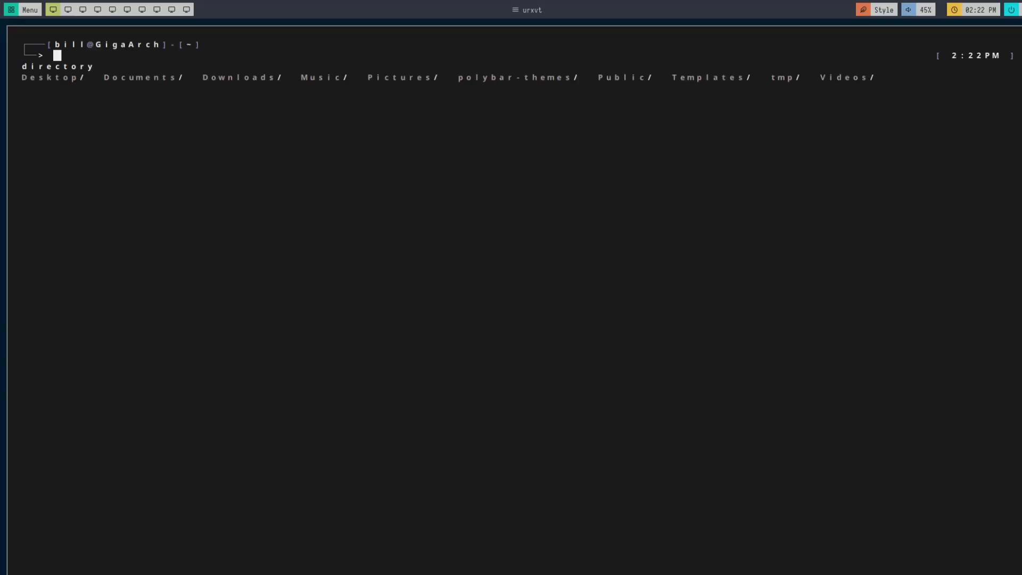
key(super+Return)
key(super+Return)
key(super+Return)
key(super+Return)
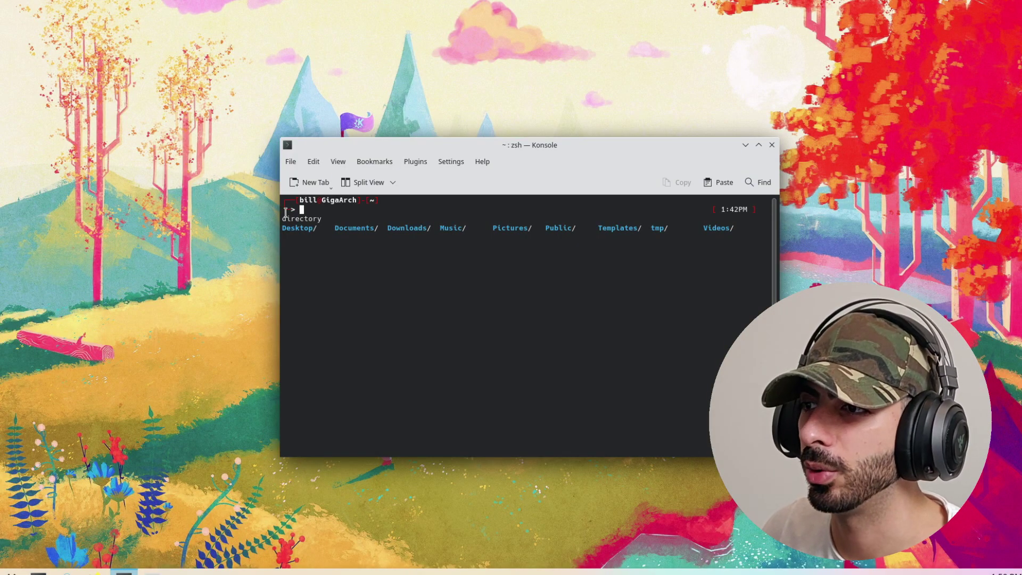
Run pacman with sudo to install bspwm, sxhkd, rxvt-unicode, feh, picom, polybar and mpd.
drag(525, 162, 509, 137)
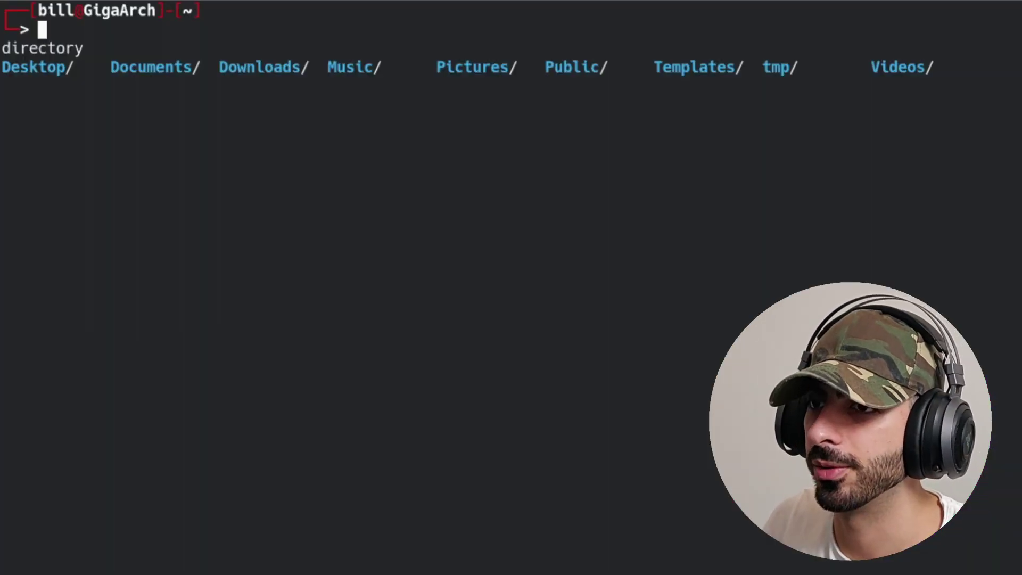
text(sudo pacman )
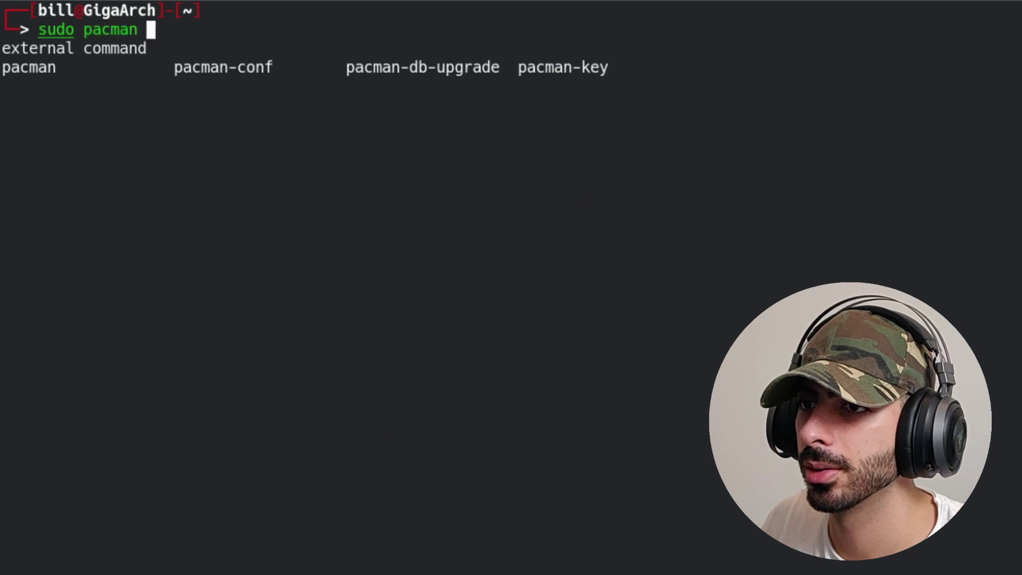
text(-S b)
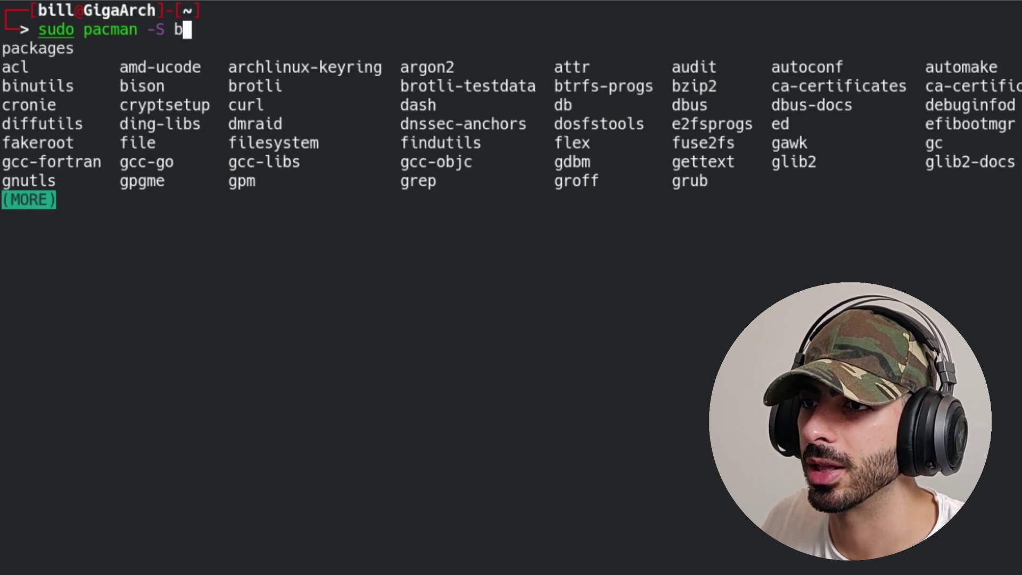
text(spwm sx)
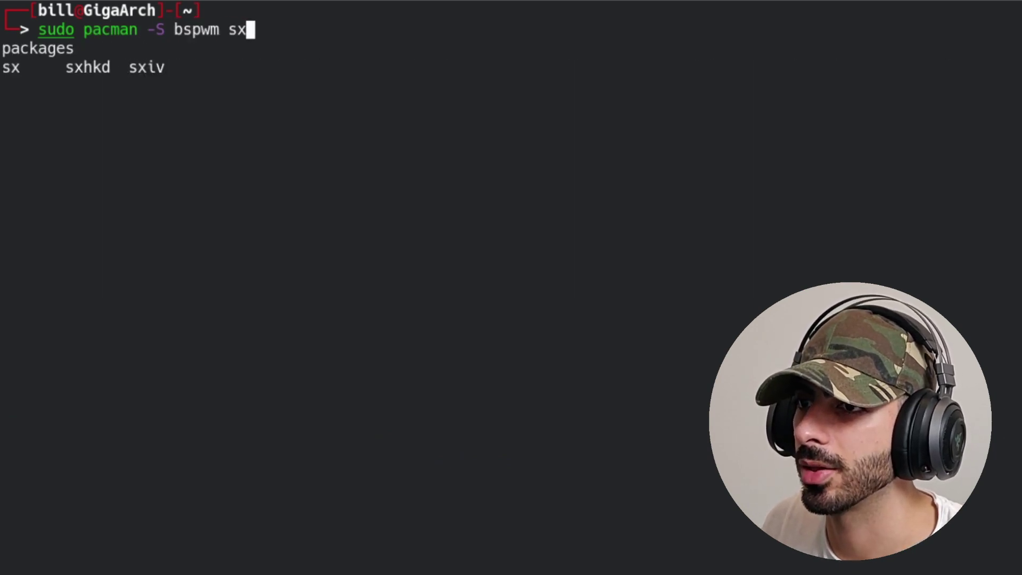
text(hkd )
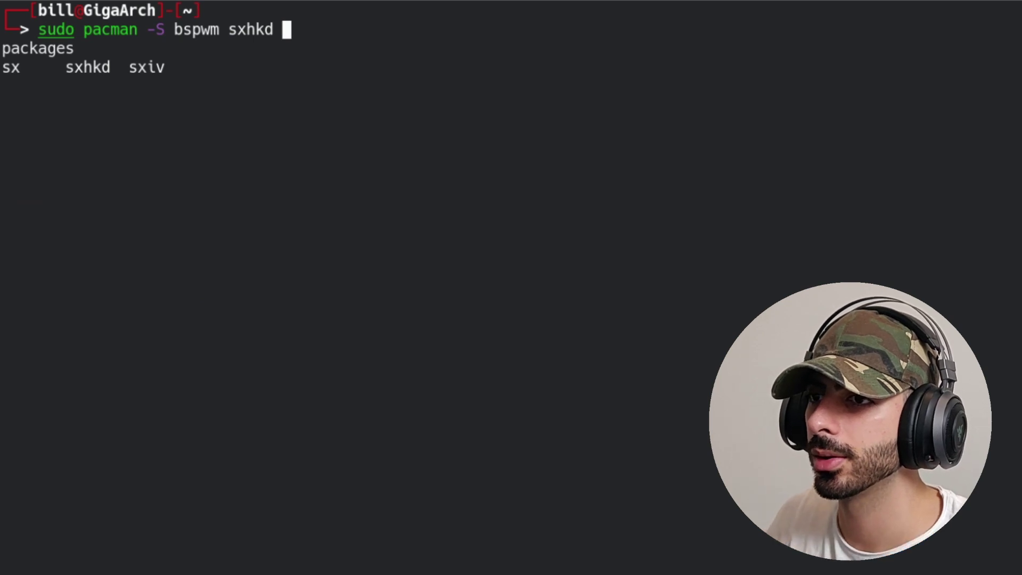
text(rxvt-)
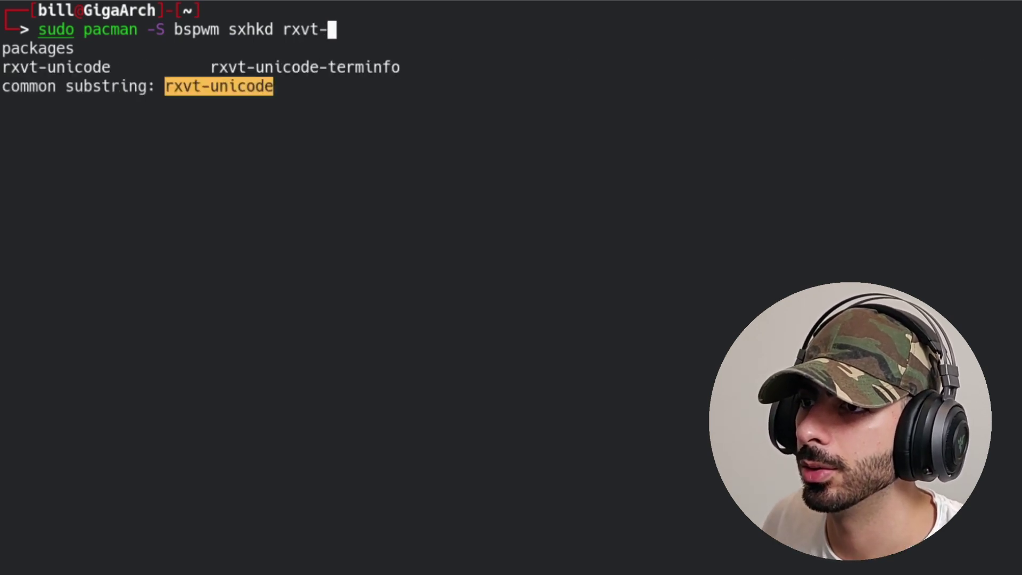
key(Tab)
key(Tab)
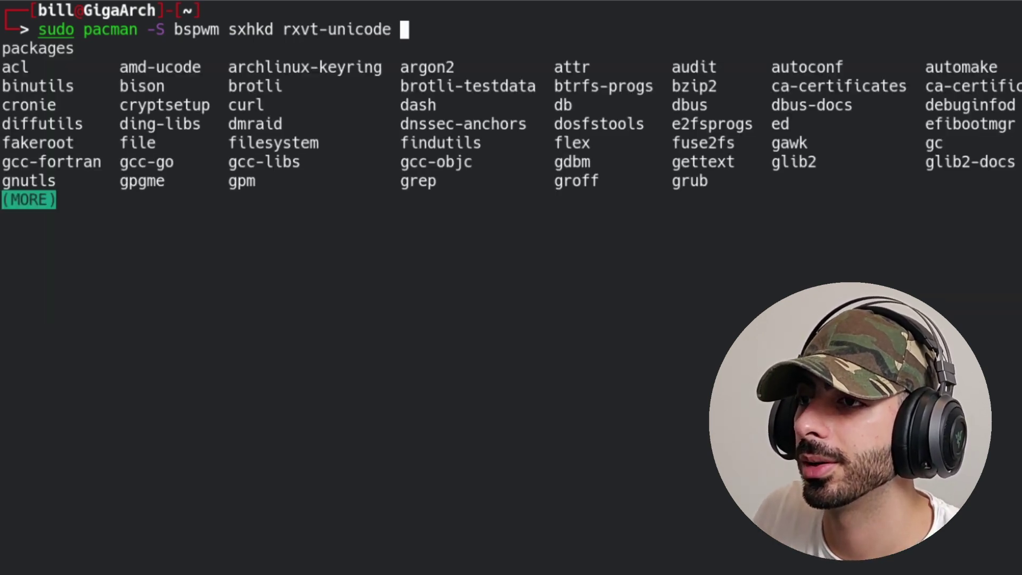
text(feh picom )
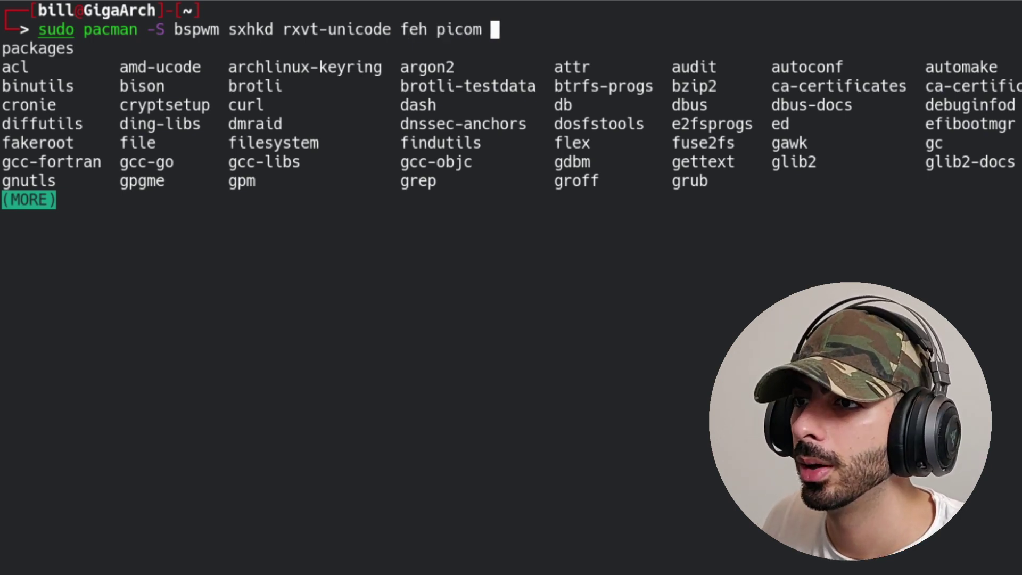
text(polybar )
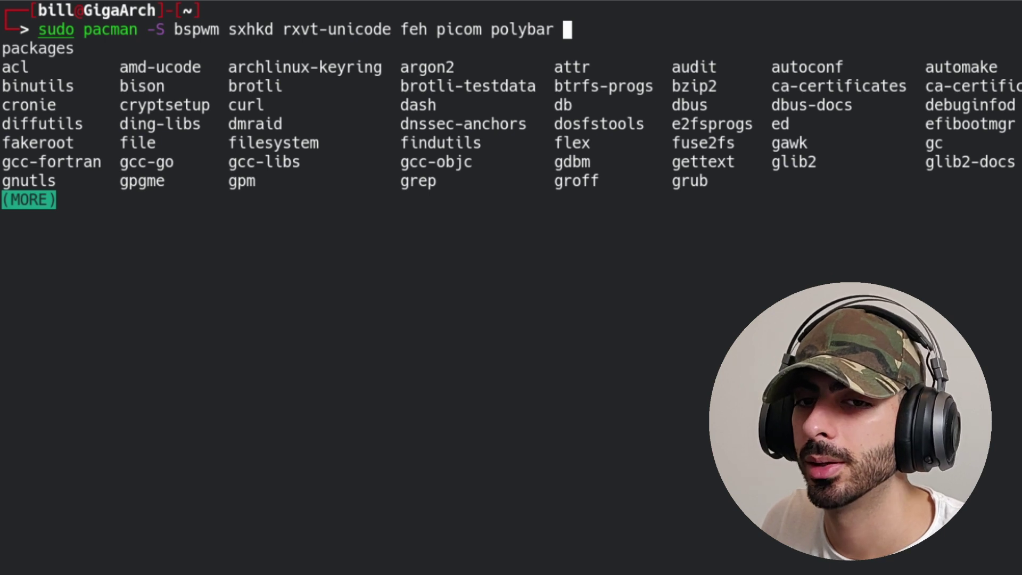
text(m)
key(Tab)
text(pd)
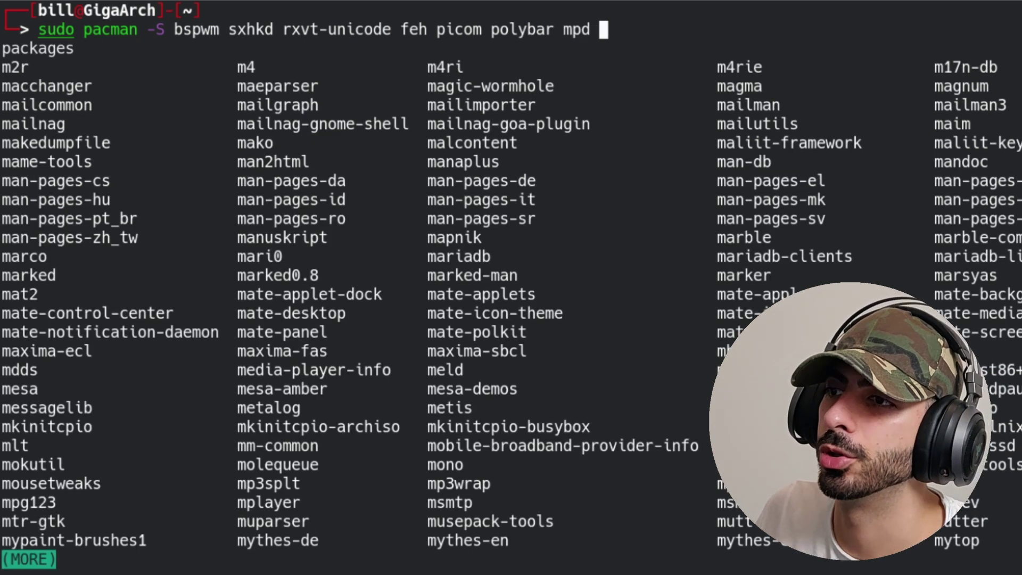
key(Tab)
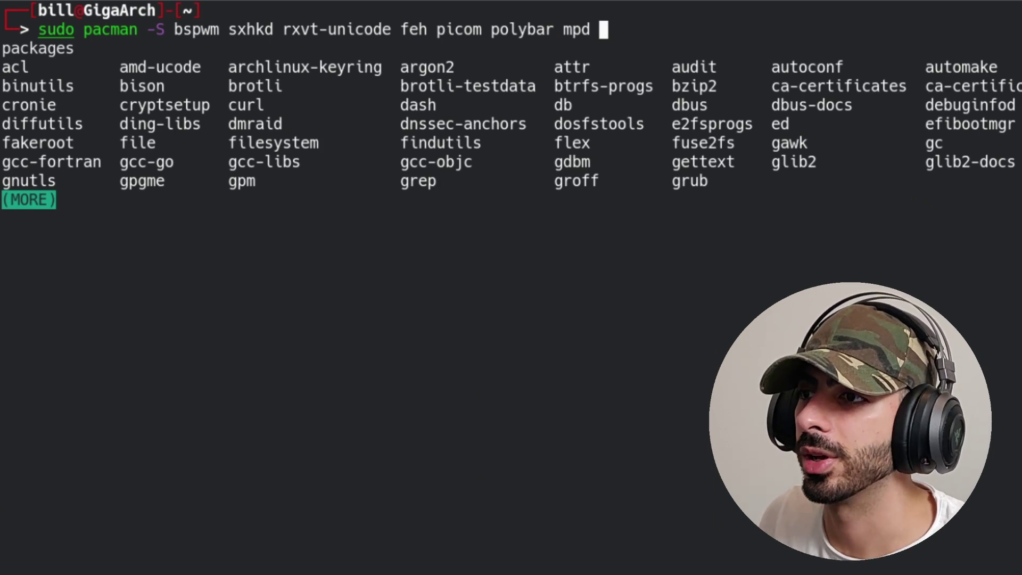
key(Return)
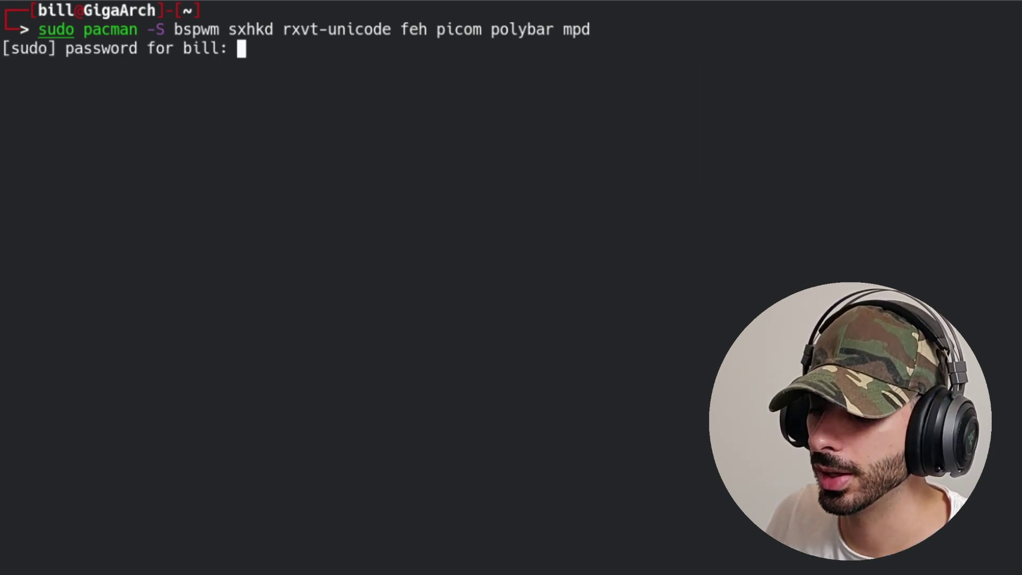
Submit the account password at the sudo prompt and confirm the package installation with y.
key(Return)
text(y)
key(Return)
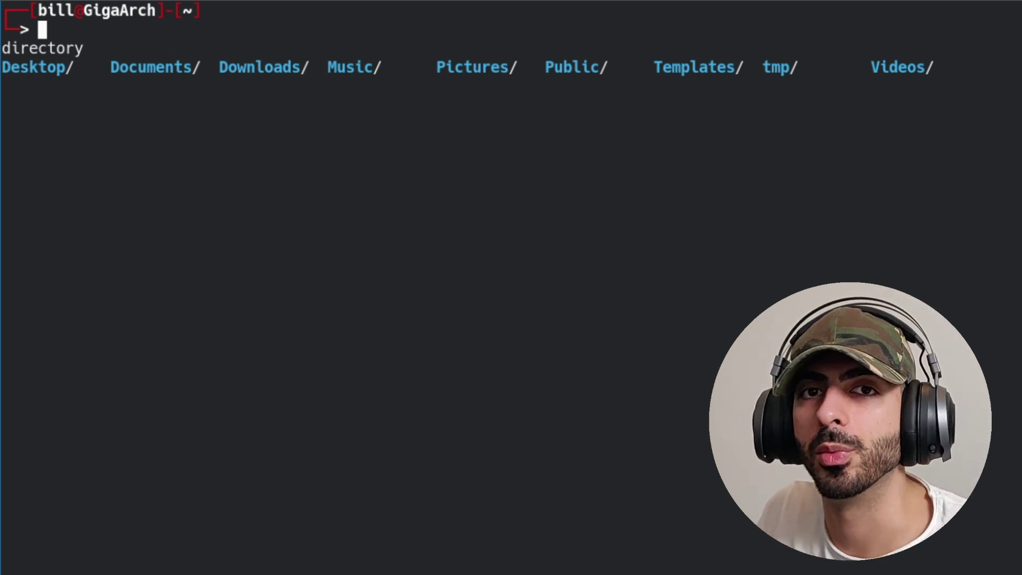
Create a bspwm directory inside the home folder's .config directory.
text(mkdir )
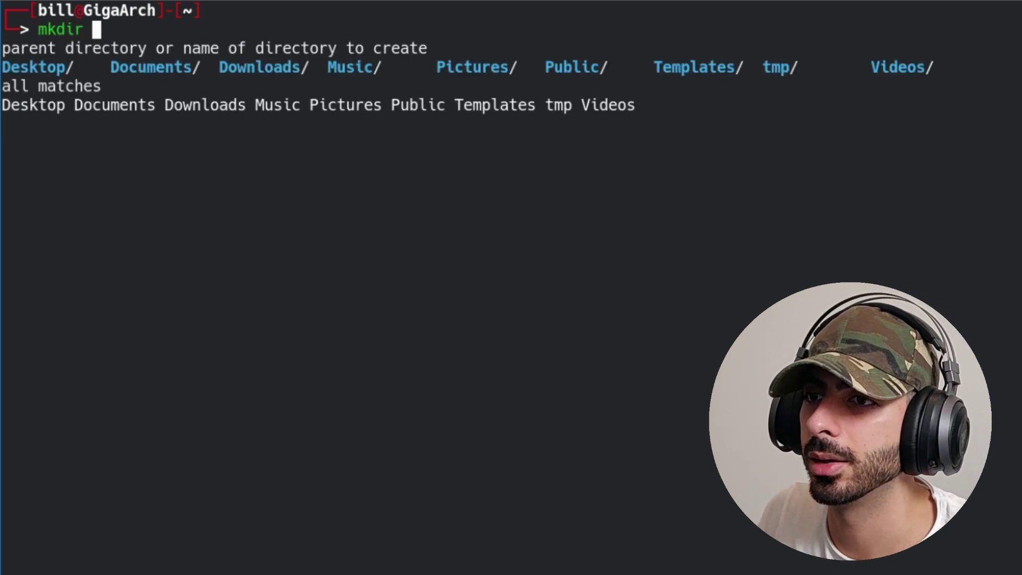
text(.config/)
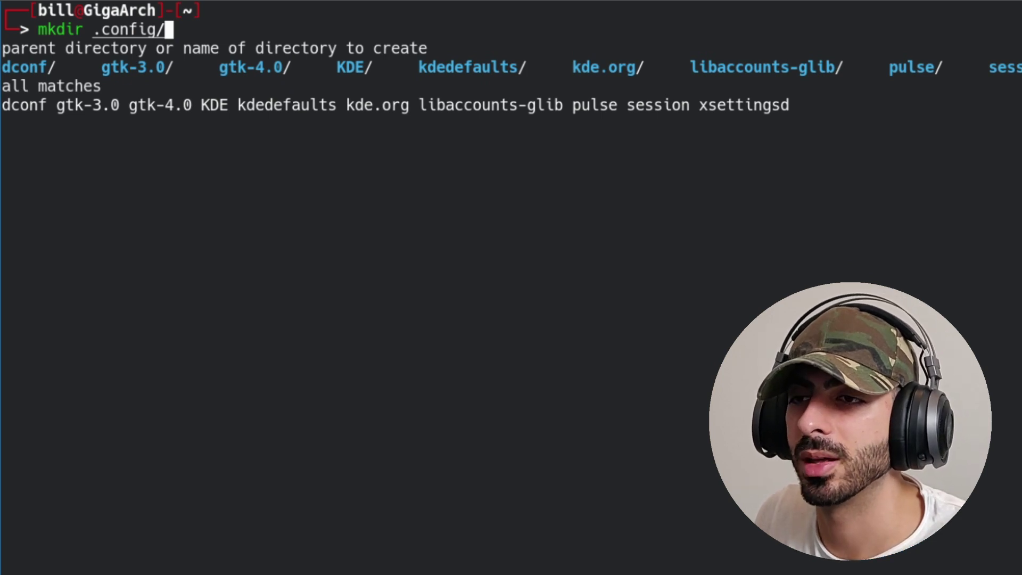
text(bspwm)
key(Return)
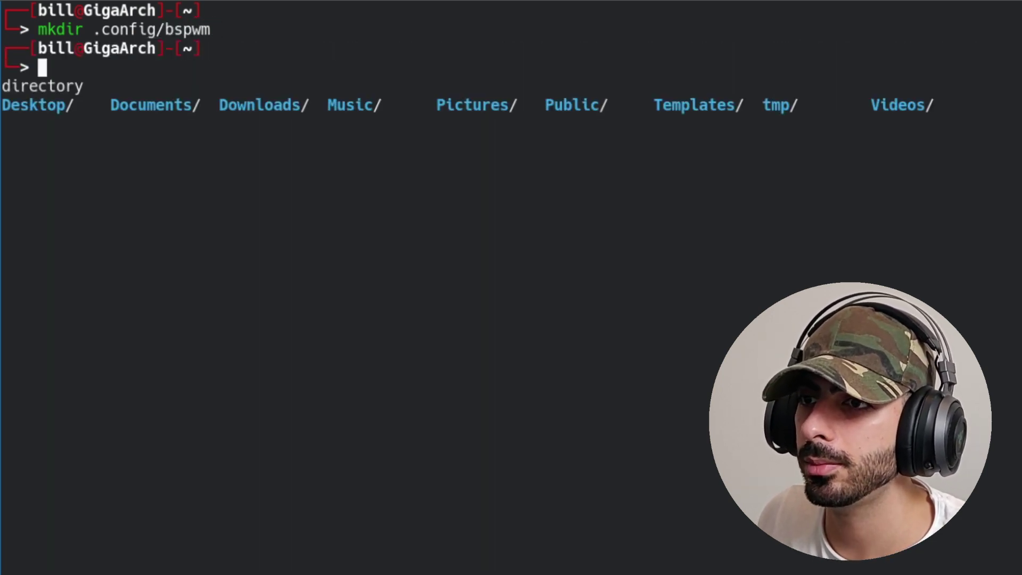
Create an sxhkd directory inside .config.
key(Up)
key(ctrl+w)
text(sx)
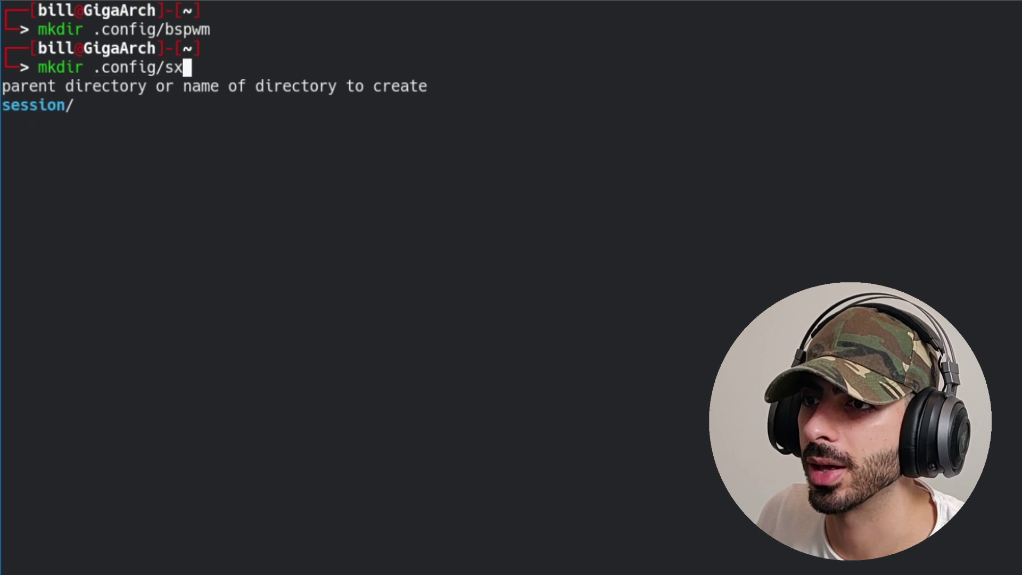
text(hkd)
key(Return)
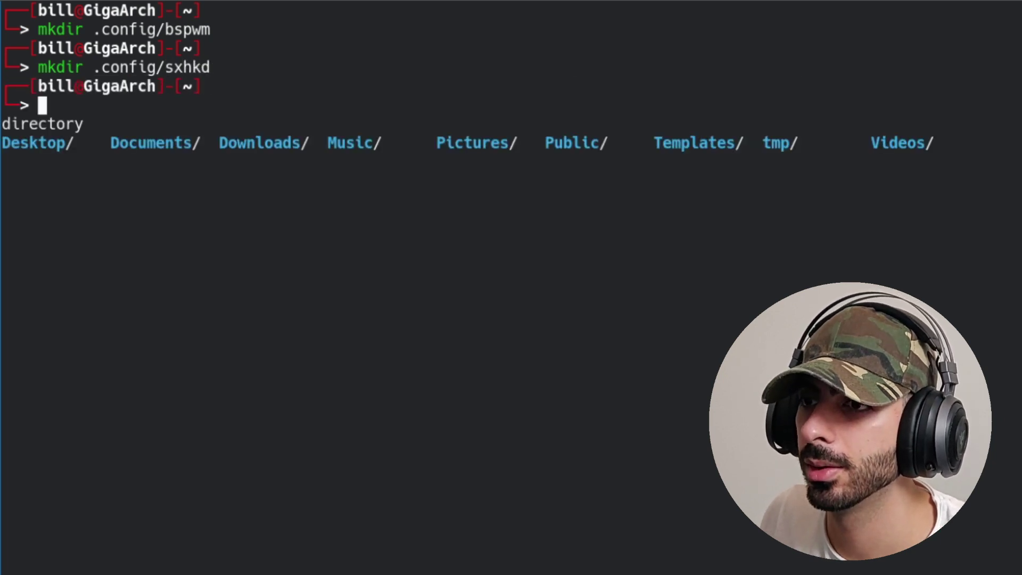
Create a picom directory inside .config.
key(Up)
key(BackSpace)
key(BackSpace)
key(BackSpace)
key(BackSpace)
key(BackSpace)
text(picom)
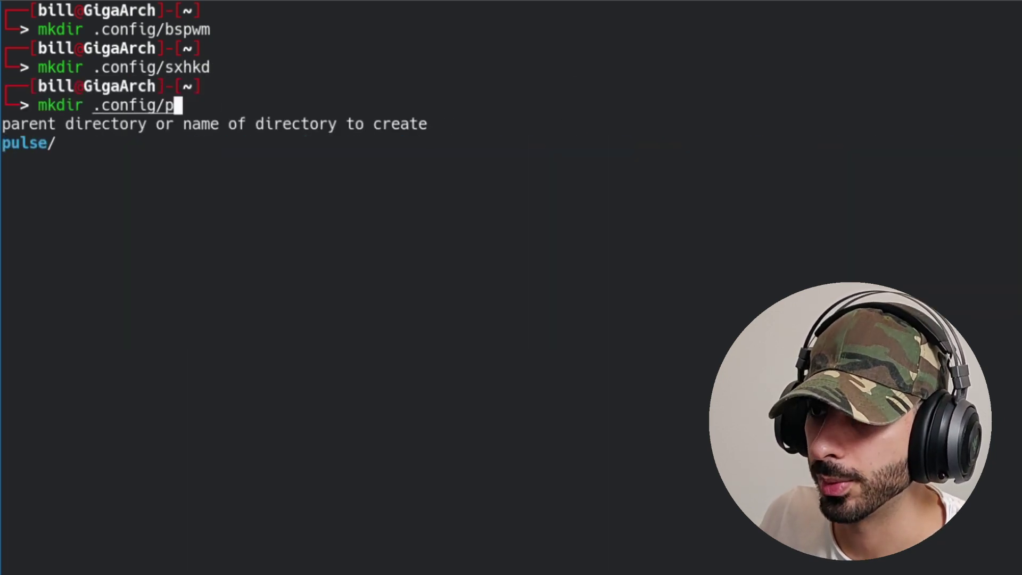
key(Return)
Create a polybar directory inside .config.
key(Up)
key(BackSpace)
key(BackSpace)
key(BackSpace)
key(BackSpace)
key(BackSpace)
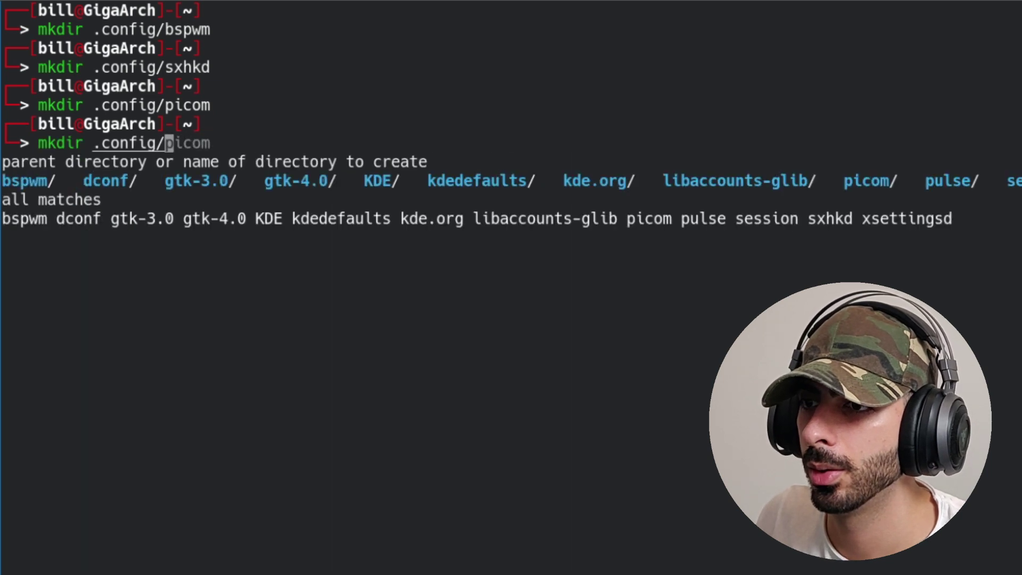
text(polybar)
key(Return)
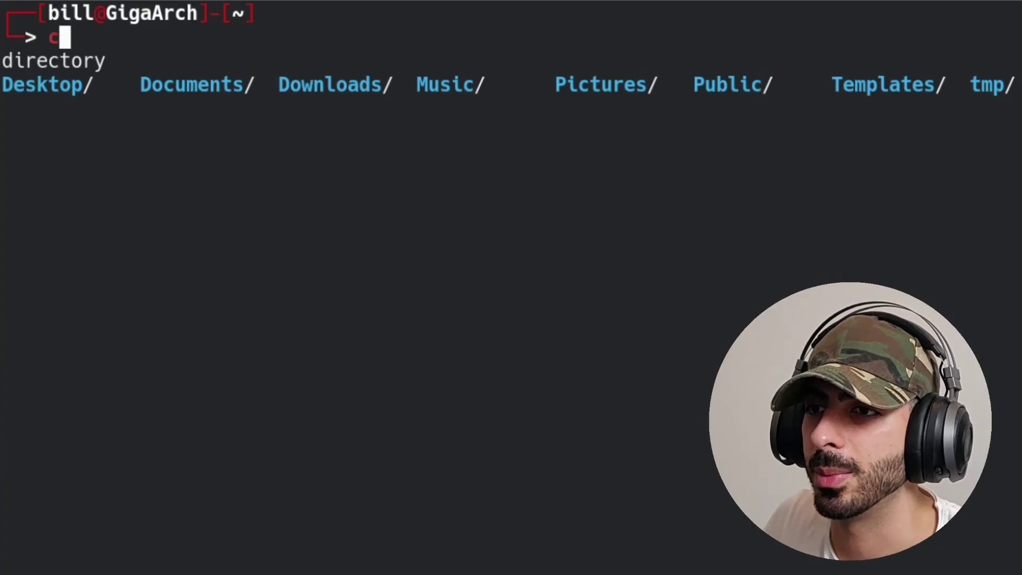
Copy the sample bspwmrc file from /usr/share/doc/bspwm/examples into ~/.config/bspwm.
text(cp /usr)
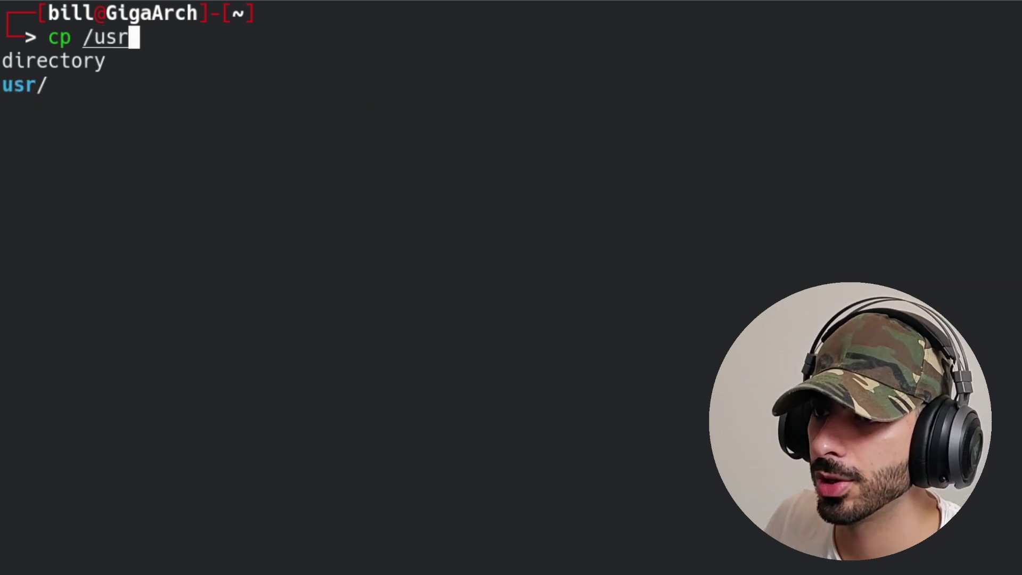
text(/share/doc/)
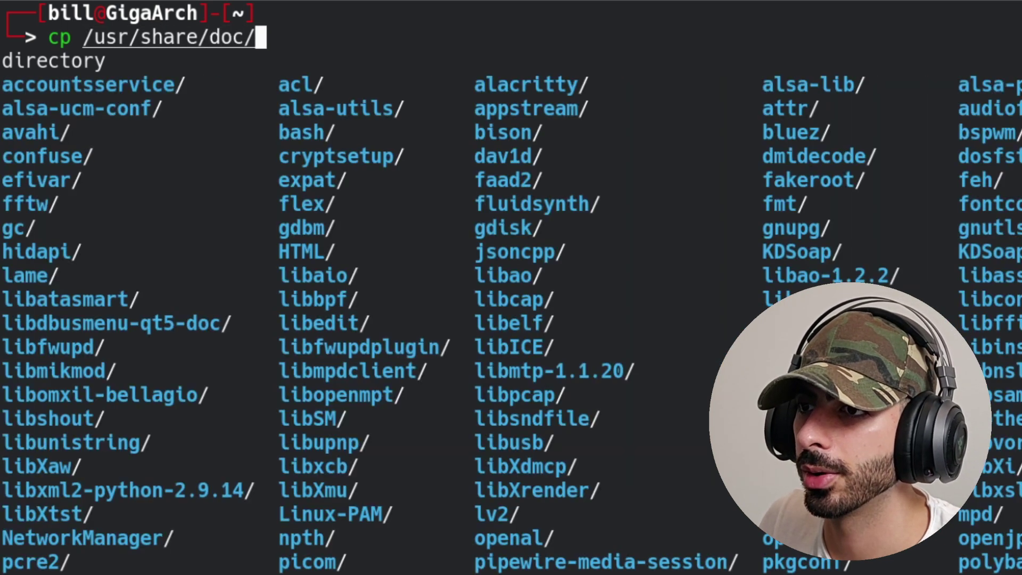
text(bspwm/examples/)
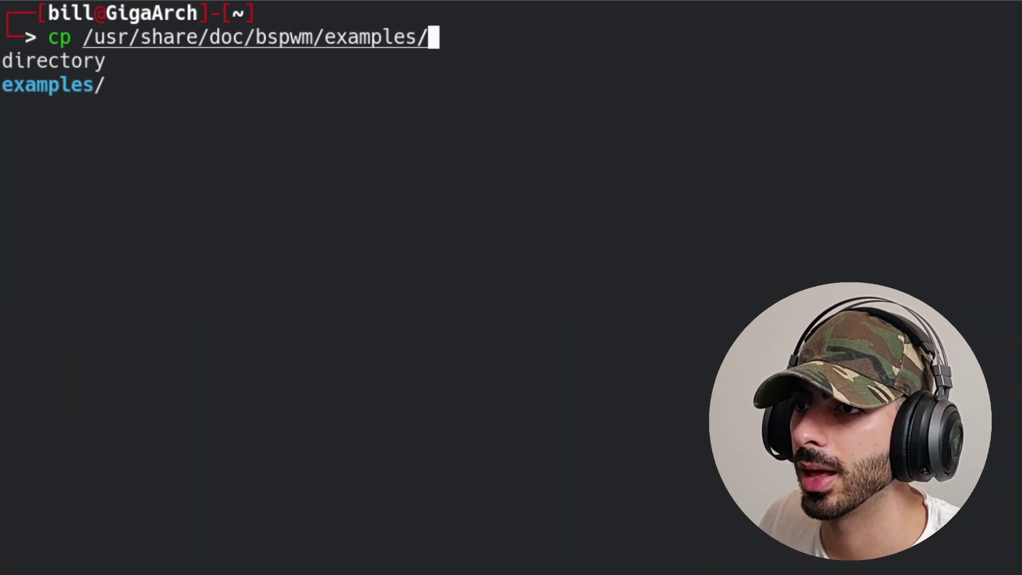
text(bspwmrc)
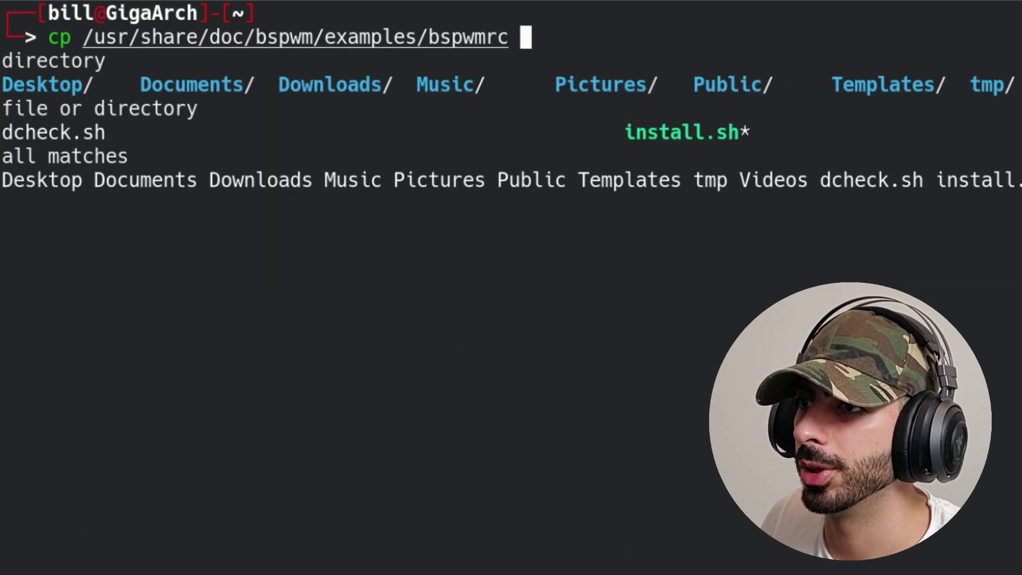
text( ~/.config/)
text(bspwm/)
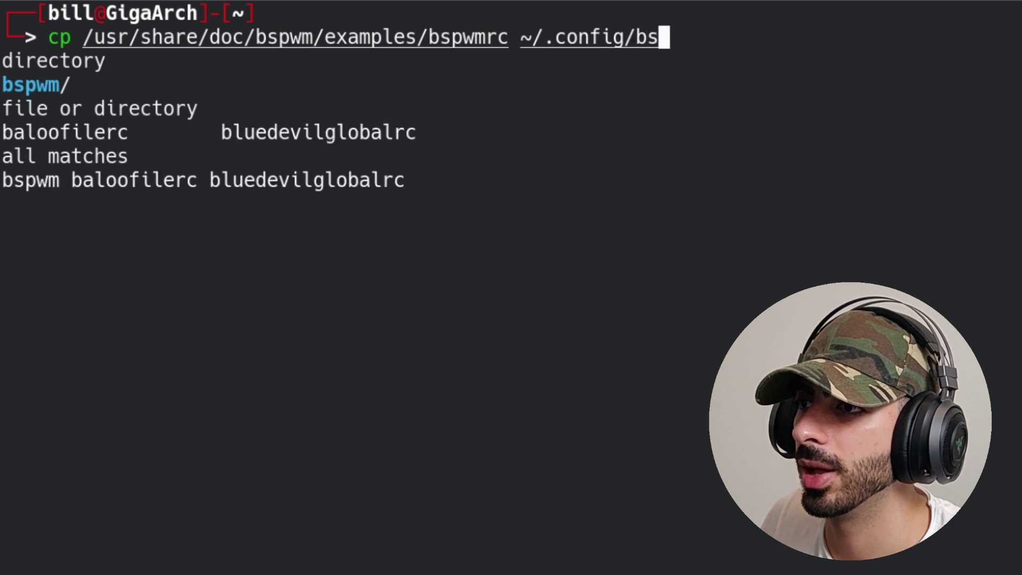
key(Return)
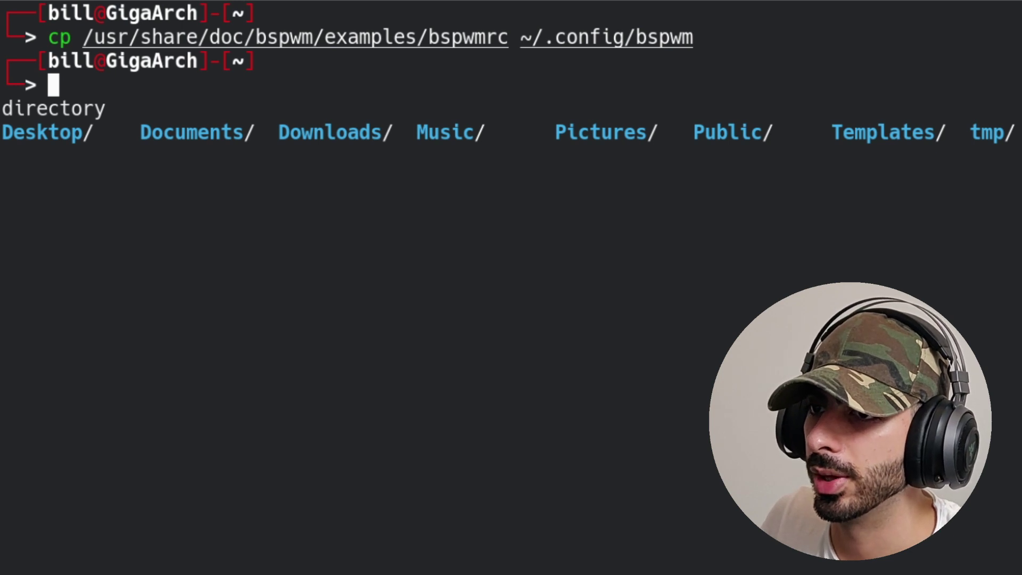
Copy the sample sxhkdrc file from /usr/share/doc/bspwm/examples into ~/.config/sxhkd, and clear the terminal.
text(cp)
key(Right)
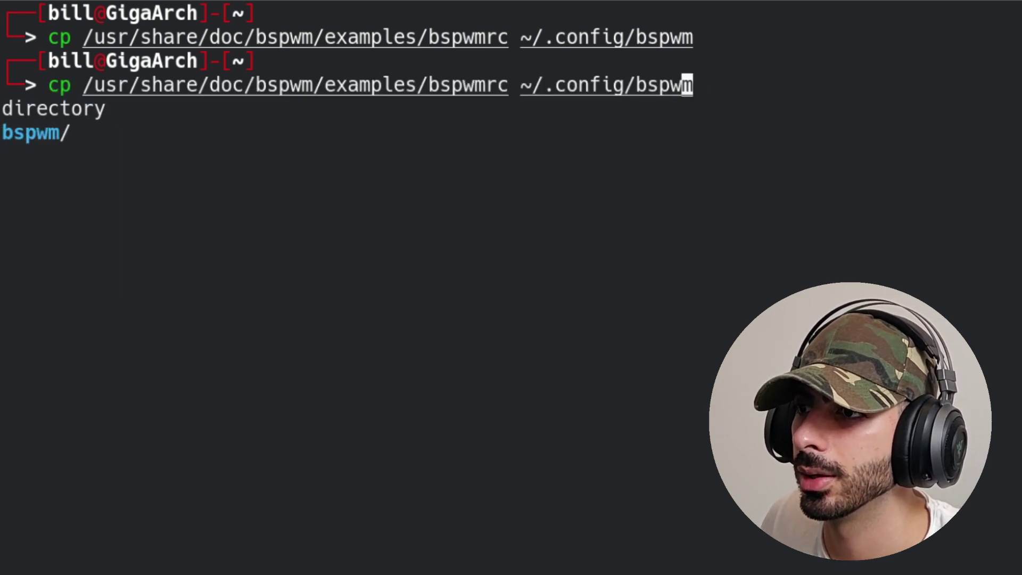
key(Left)
key(Left)
key(Left)
key(Left)
key(Left)
key(Left)
key(Left)
key(Left)
key(Left)
key(Left)
key(Left)
key(Left)
key(Left)
key(Left)
key(Left)
key(BackSpace)
key(BackSpace)
key(BackSpace)
key(BackSpace)
key(BackSpace)
key(BackSpace)
key(BackSpace)
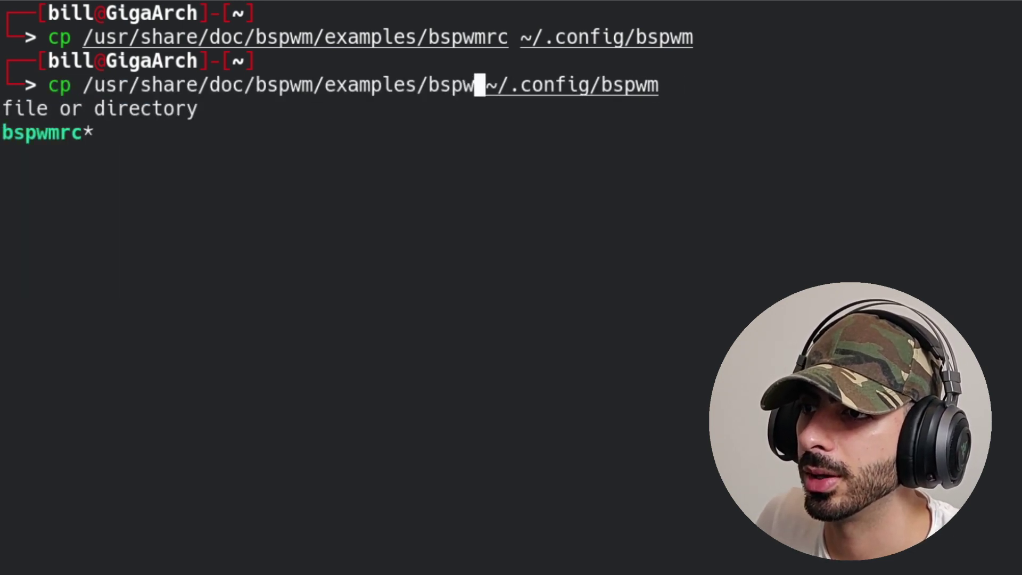
text(sxh)
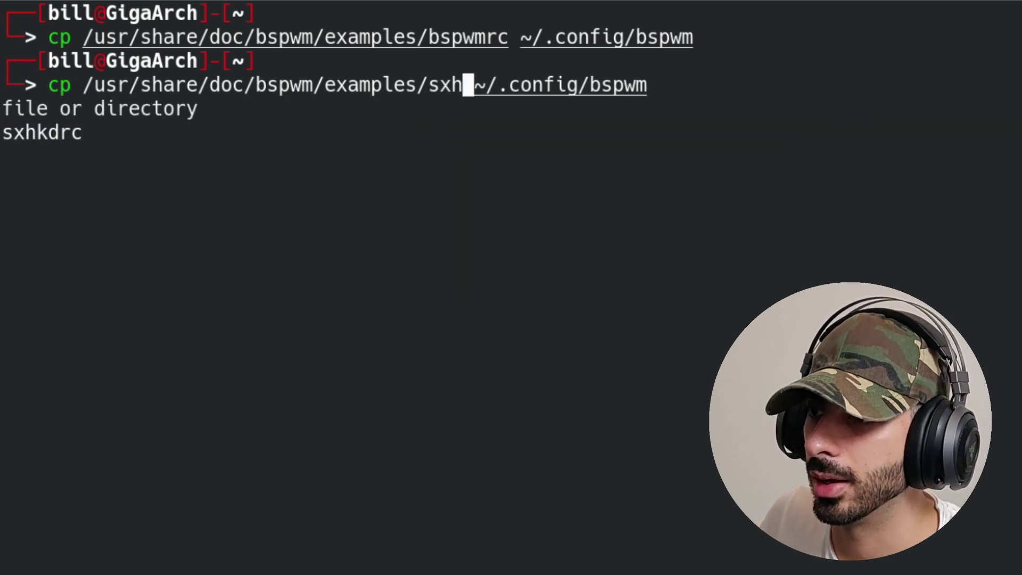
key(Tab)
key(Right)
key(Right)
key(Right)
key(Right)
key(Right)
key(Right)
key(Right)
key(Right)
key(Right)
key(Right)
key(Right)
key(Right)
key(Right)
key(Right)
key(Right)
key(Right)
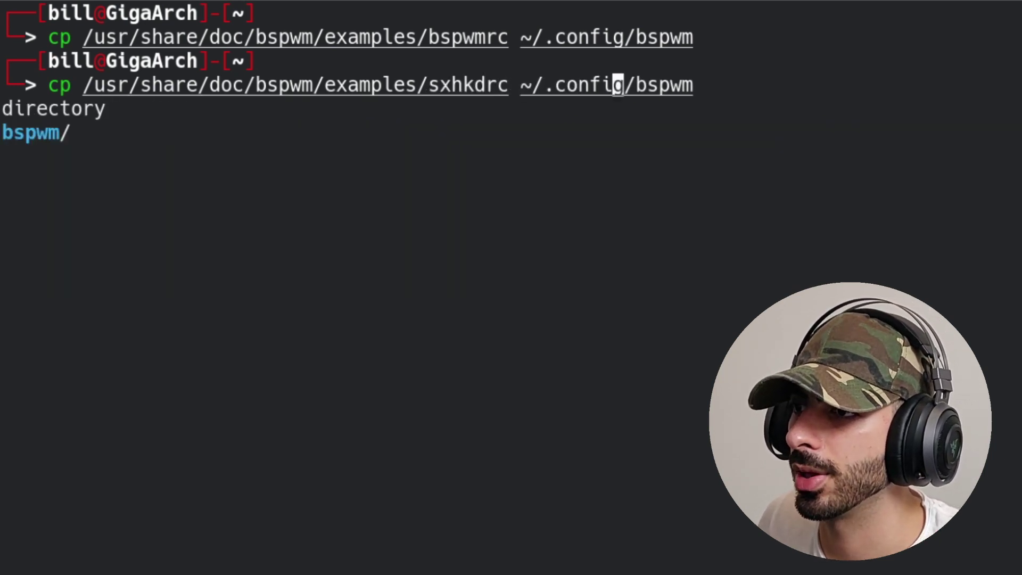
key(BackSpace)
key(BackSpace)
key(BackSpace)
key(BackSpace)
key(BackSpace)
text(sx)
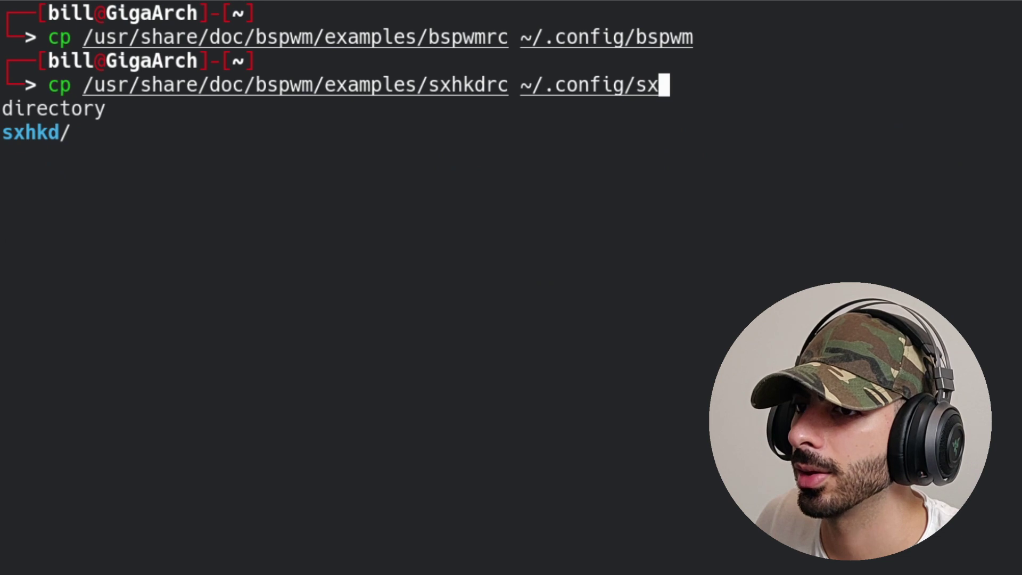
text(hkd/)
key(Return)
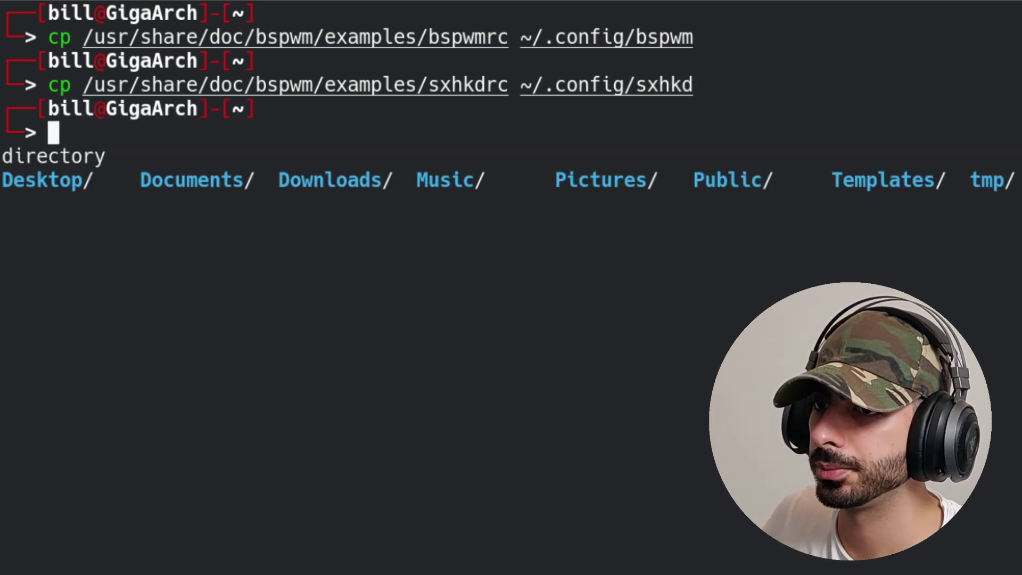
key(ctrl+l)
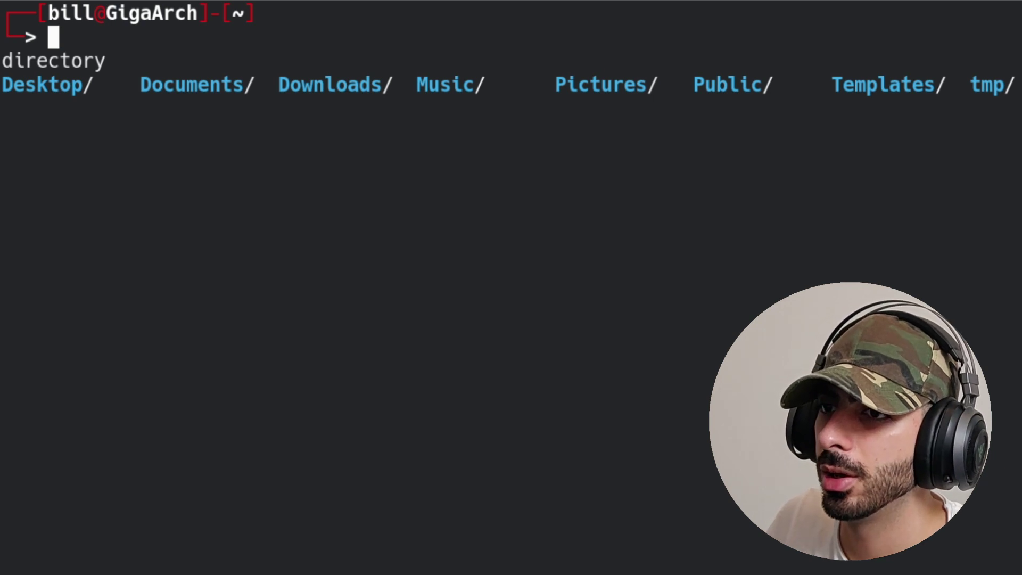
Copy picom.conf from /etc/xdg into ~/.config/picom, and clear the terminal.
text(cp /e)
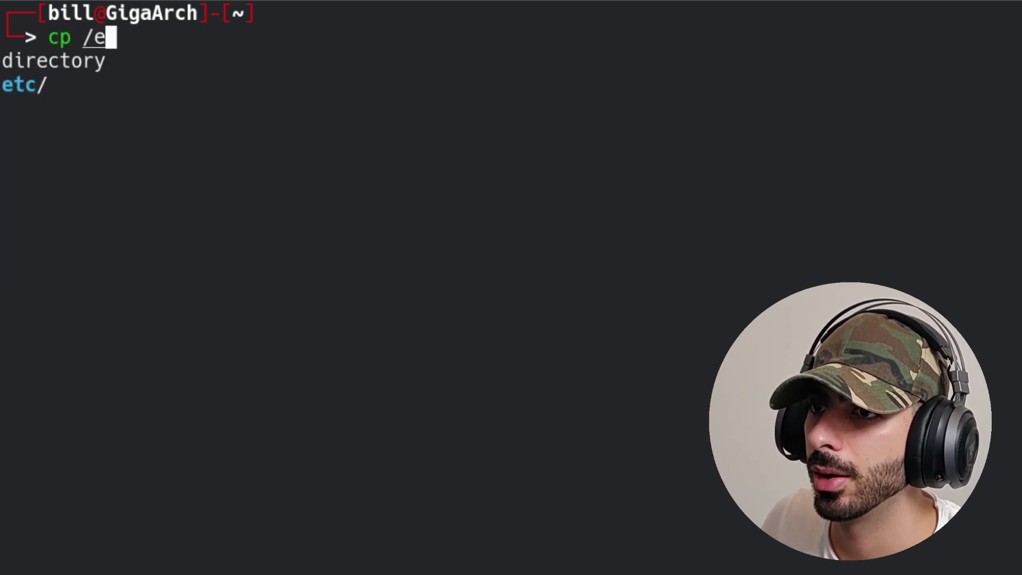
key(Tab)
text(xd)
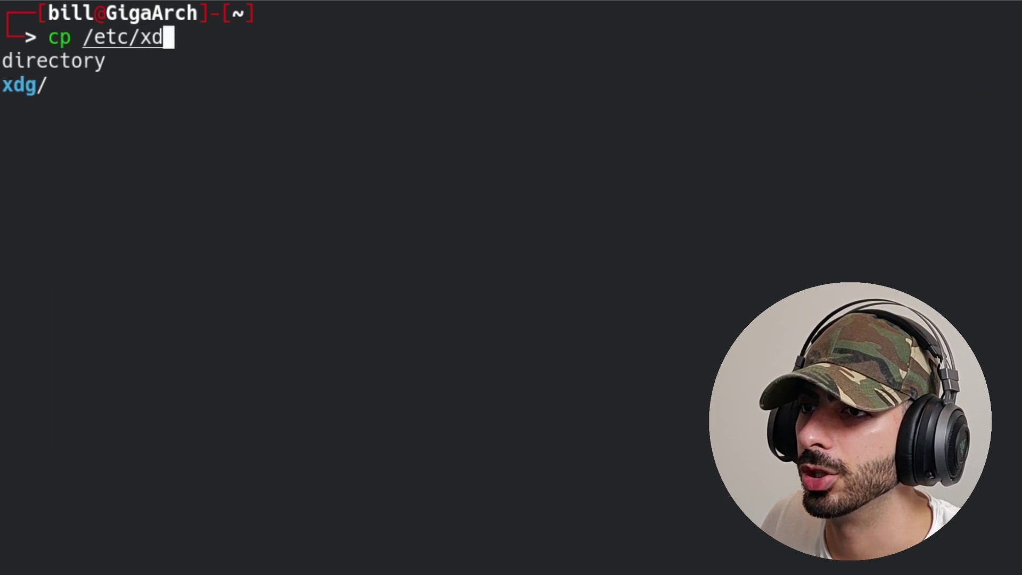
key(Tab)
text(pi)
key(Tab)
text(~/.co)
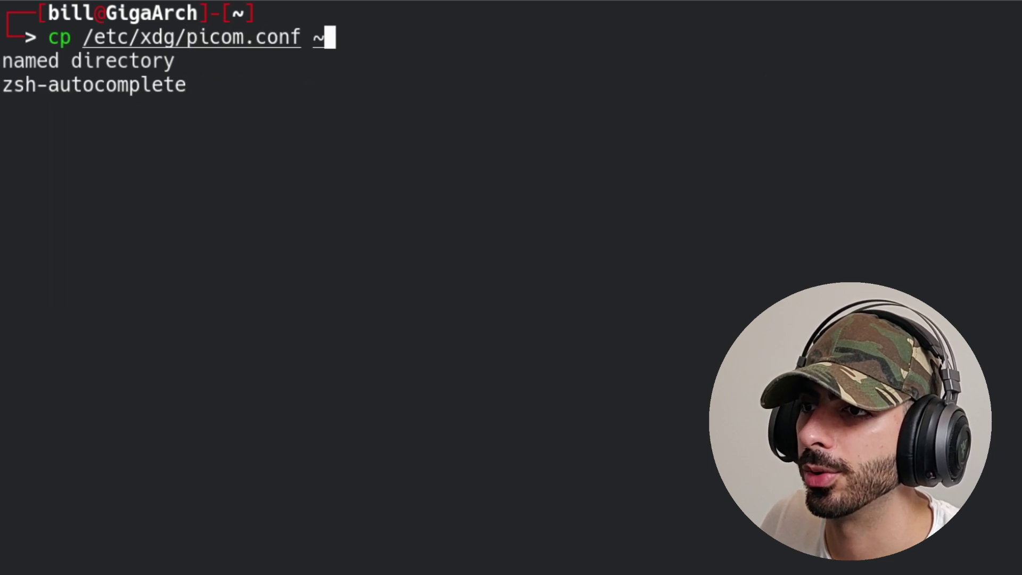
key(Tab)
text(pi)
key(Tab)
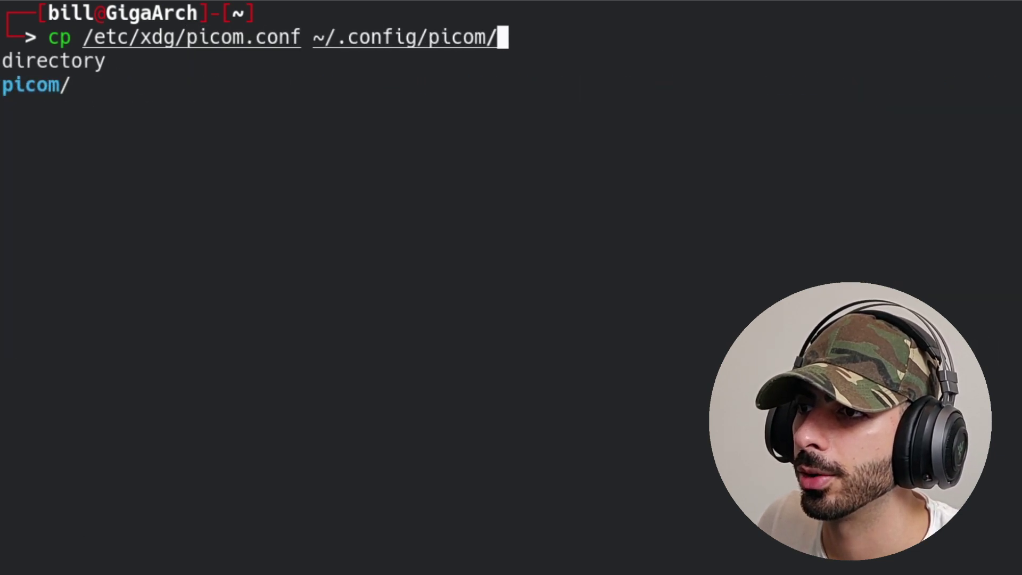
key(Tab)
key(Return)
key(Tab)
key(ctrl+l)
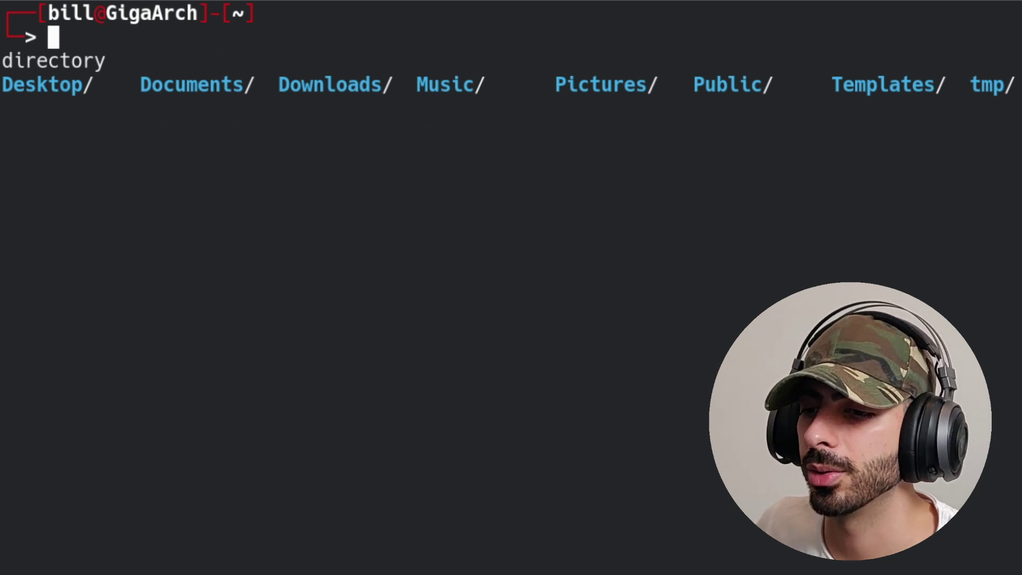
Log out of the Plasma session and log in to the bspwm session, entering the account password.
key(ctrl+alt+Delete)
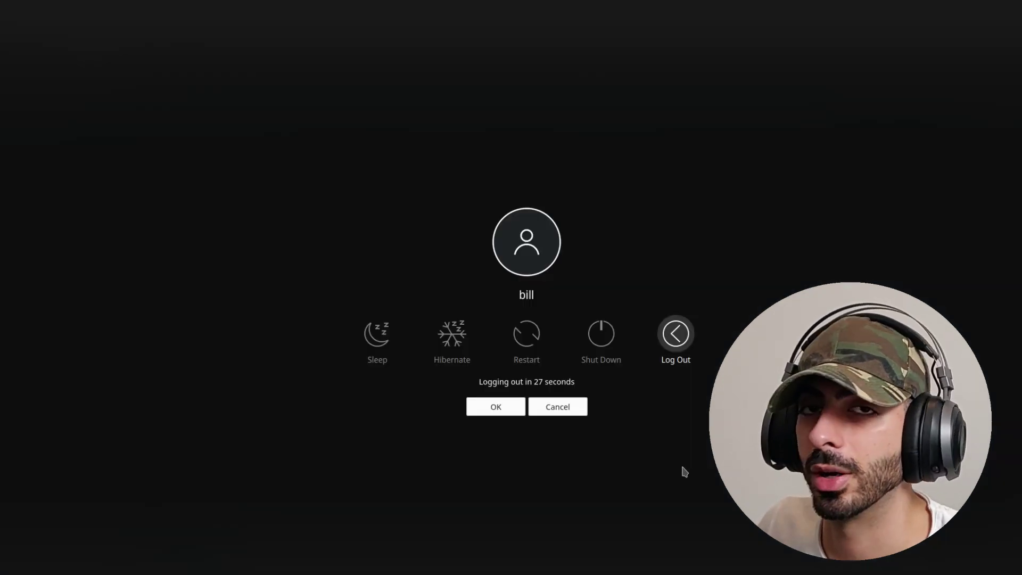
key(Return)
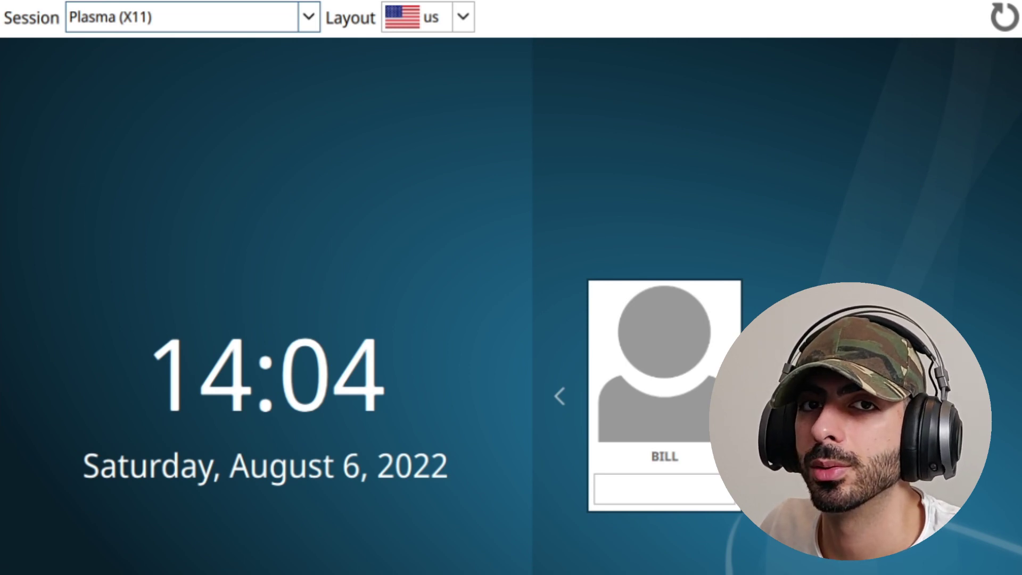
click(299, 16)
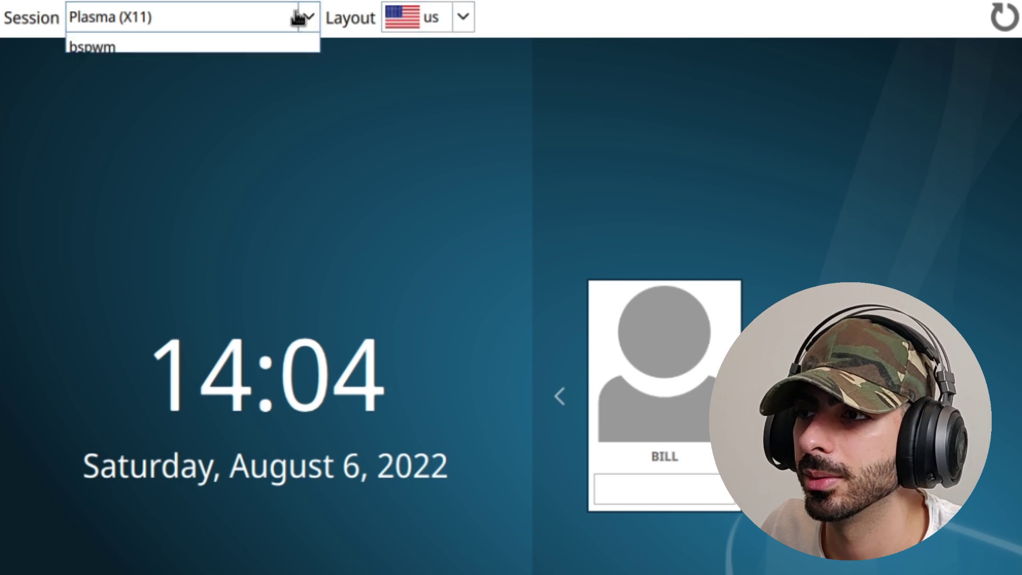
click(153, 59)
click(605, 487)
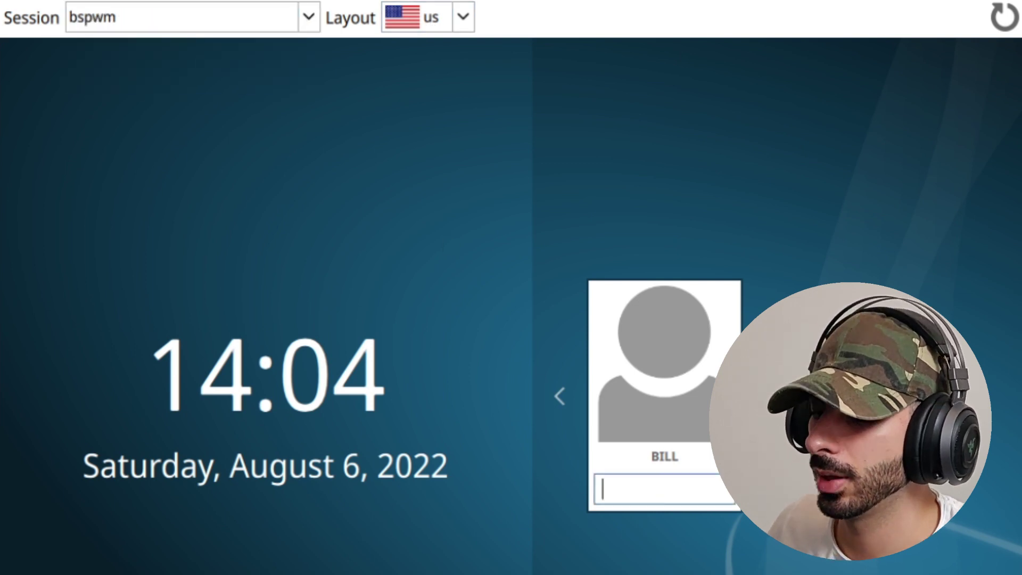
text(********)
key(Return)
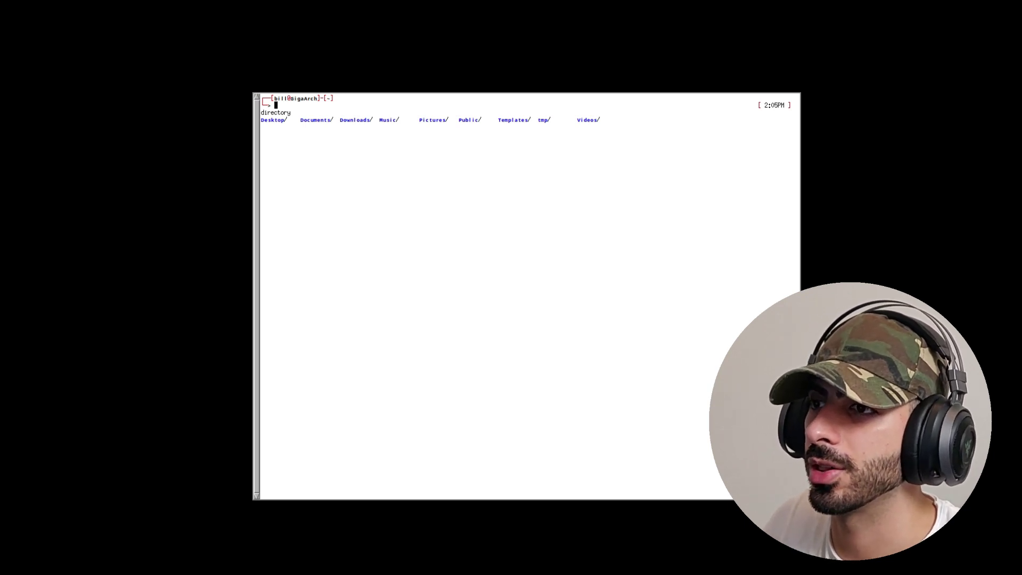
List the display outputs and their available resolutions with xrandr.
text(xrandr)
key(Tab)
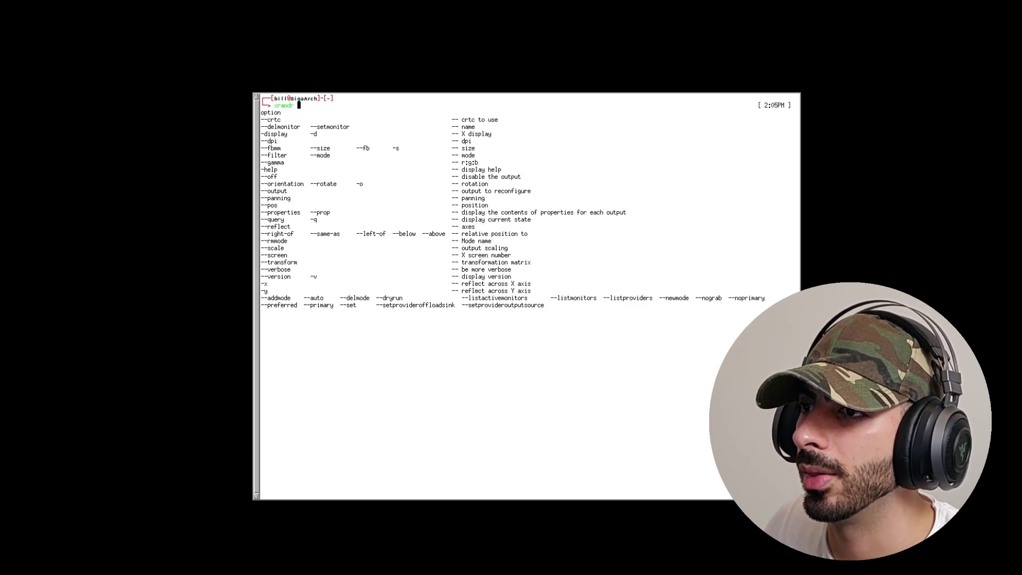
key(Return)
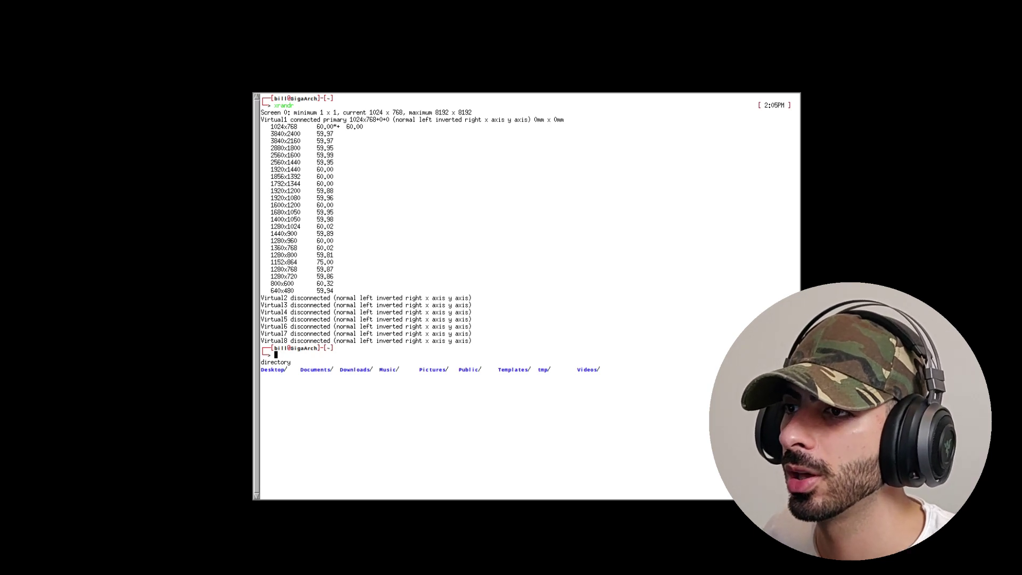
double_click(286, 119)
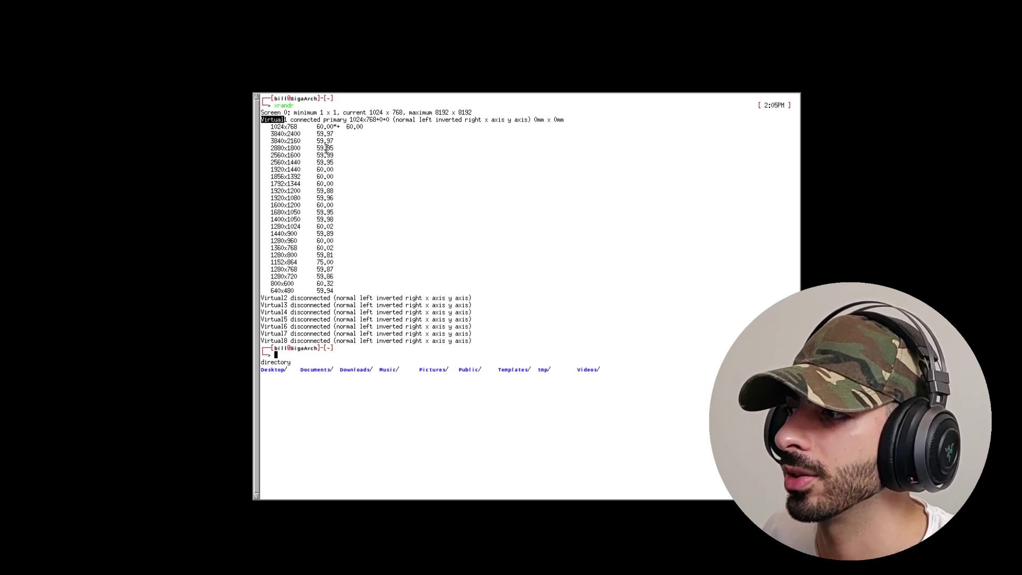
click(508, 230)
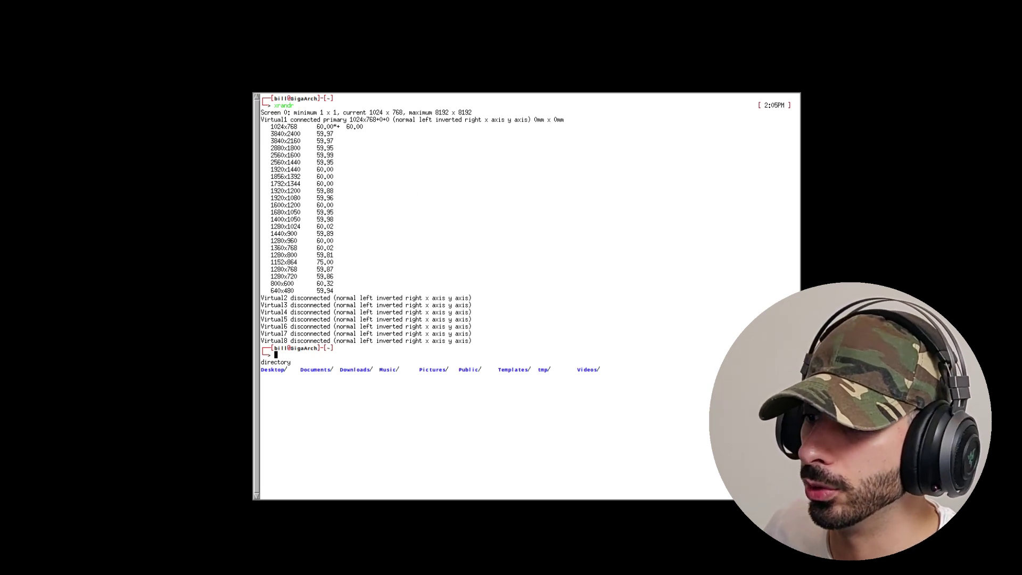
Set the Virtual1 output to the 1920x1080 mode with xrandr.
text(xr)
key(Tab)
text(a)
key(Tab)
key(Tab)
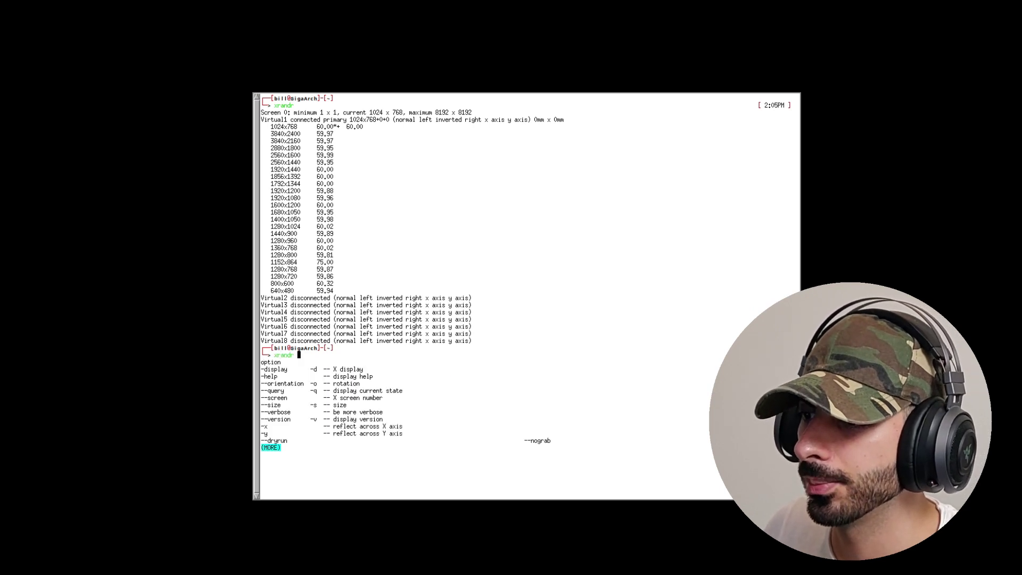
text(--)
key(Tab)
text(ou)
key(Tab)
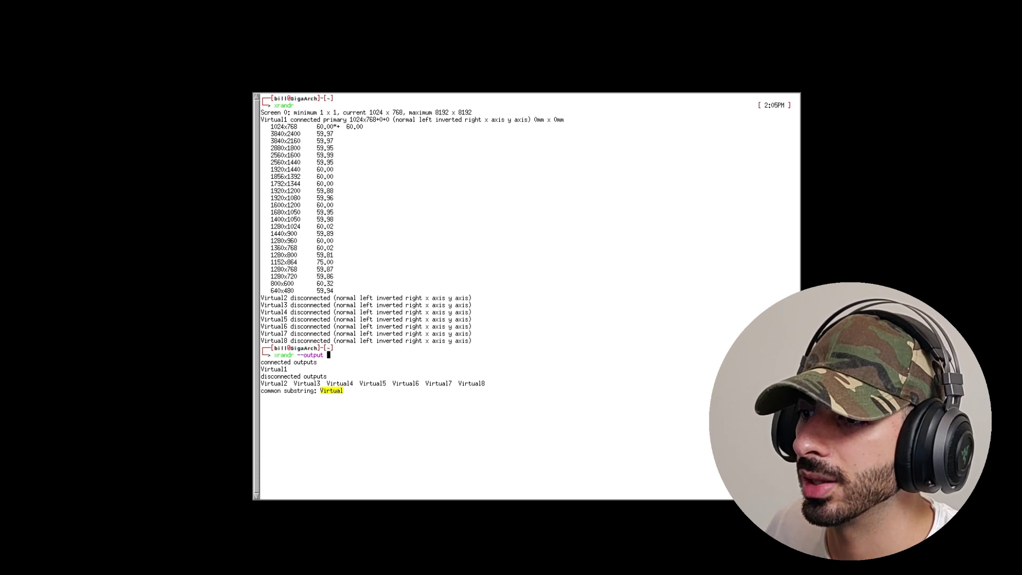
key(Tab)
text(1)
key(Tab)
key(Tab)
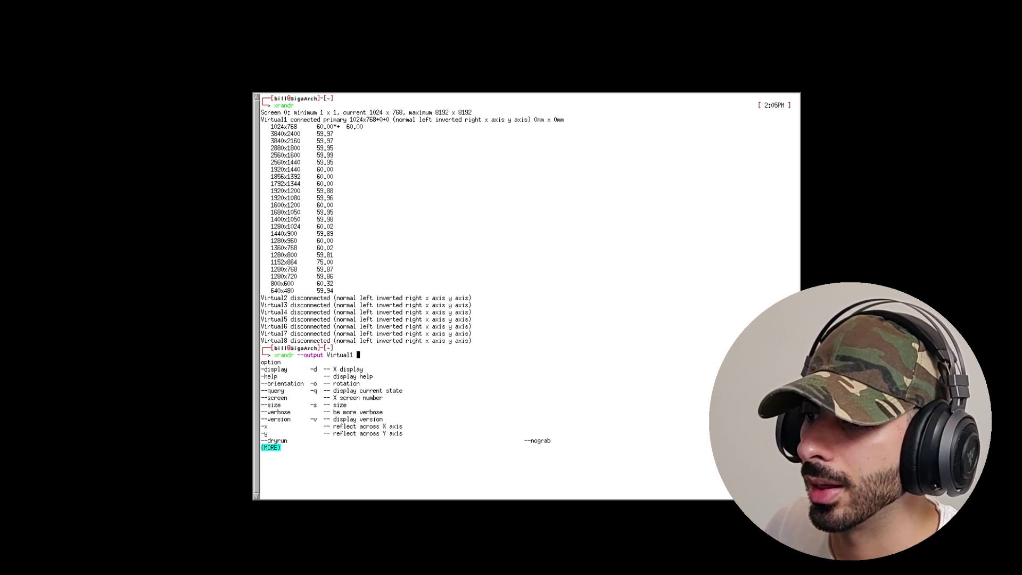
text(--)
key(Tab)
text(mo)
key(Tab)
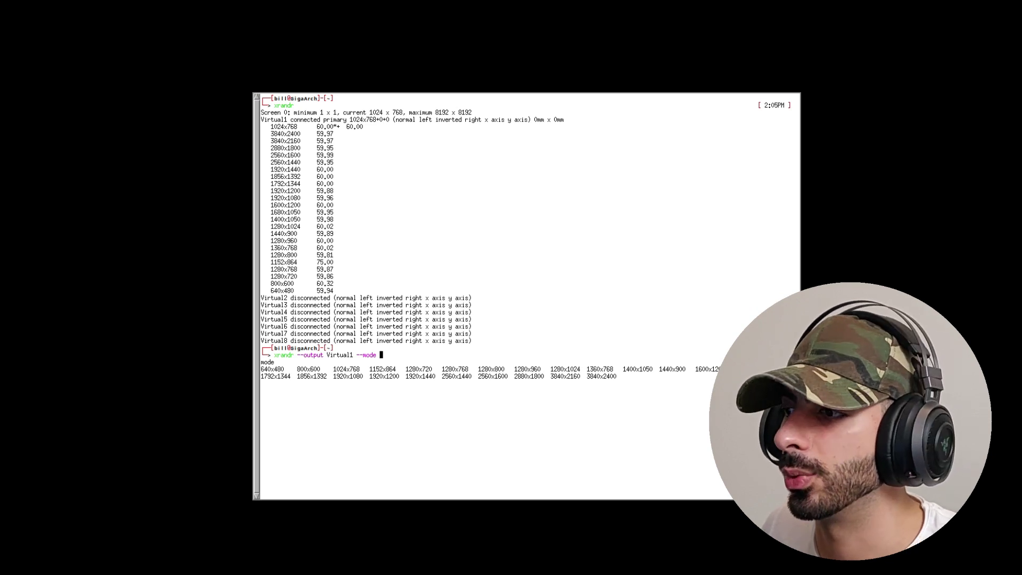
key(Tab)
key(Down)
key(Right)
key(Right)
key(Left)
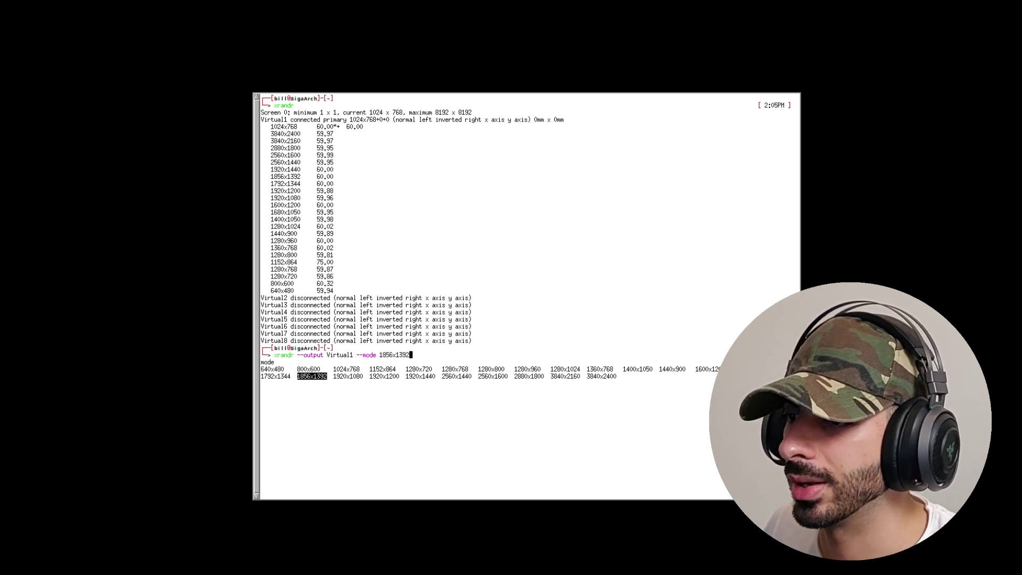
key(Right)
key(Return)
key(Return)
key(Tab)
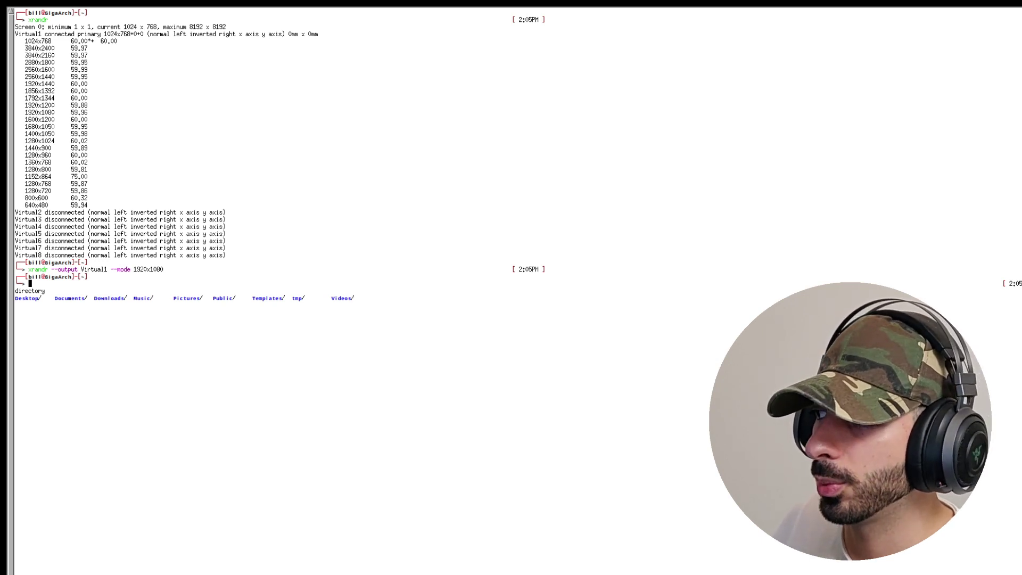
Open several extra terminal windows to try out the tiling, and close them again.
key(super+Return)
key(super+Return)
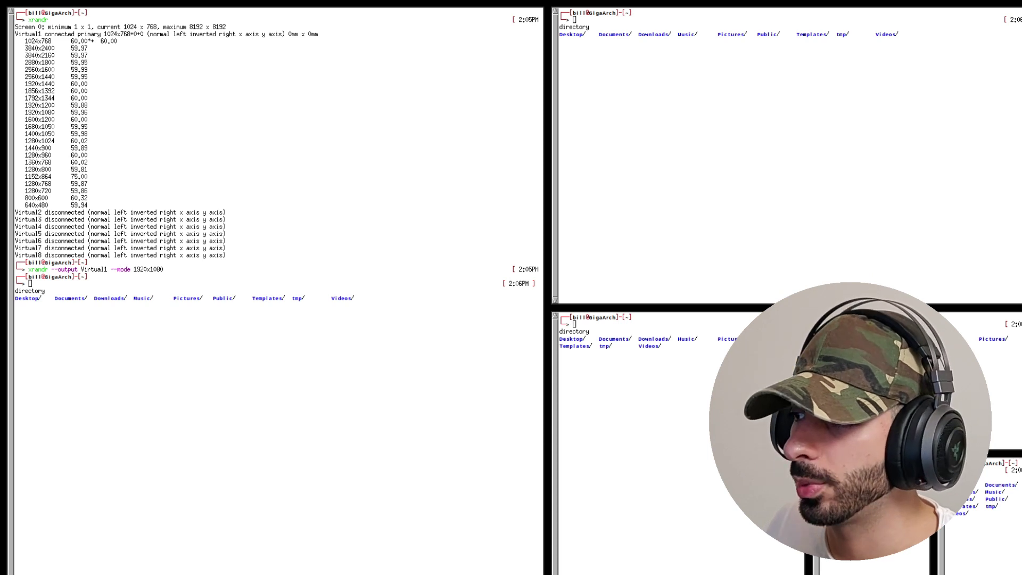
key(super+shift+q)
key(super+shift+q)
key(super+shift+q)
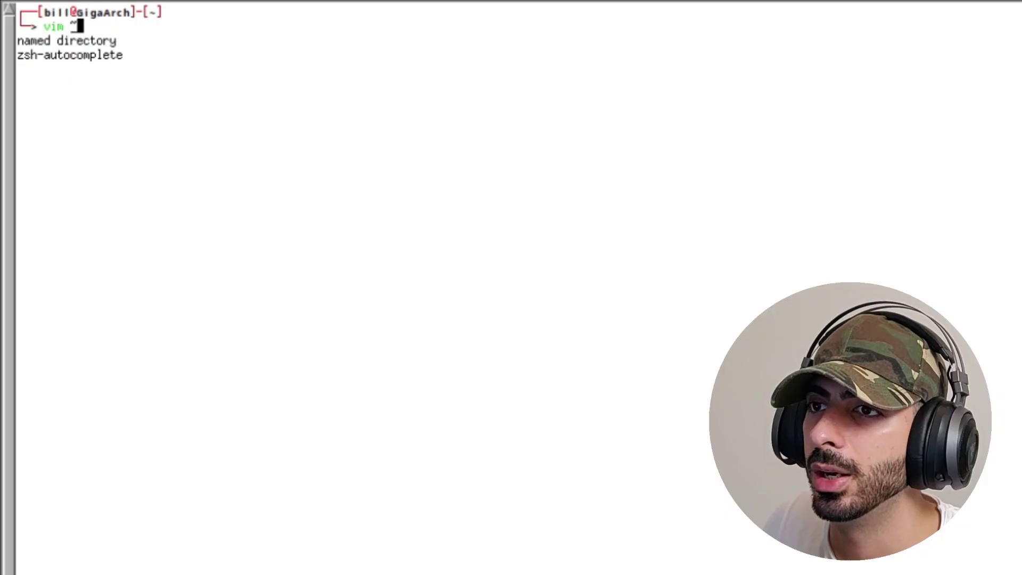
Open ~/.config/sxhkd/sxhkdrc in vim.
text(/.config/)
key(Tab)
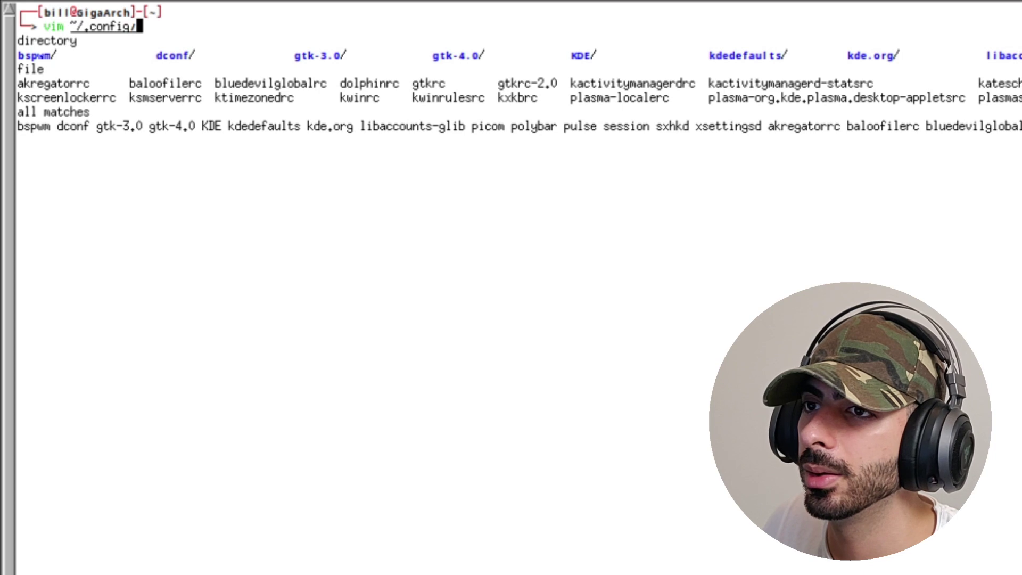
text(sx)
key(Tab)
text(sx)
key(Tab)
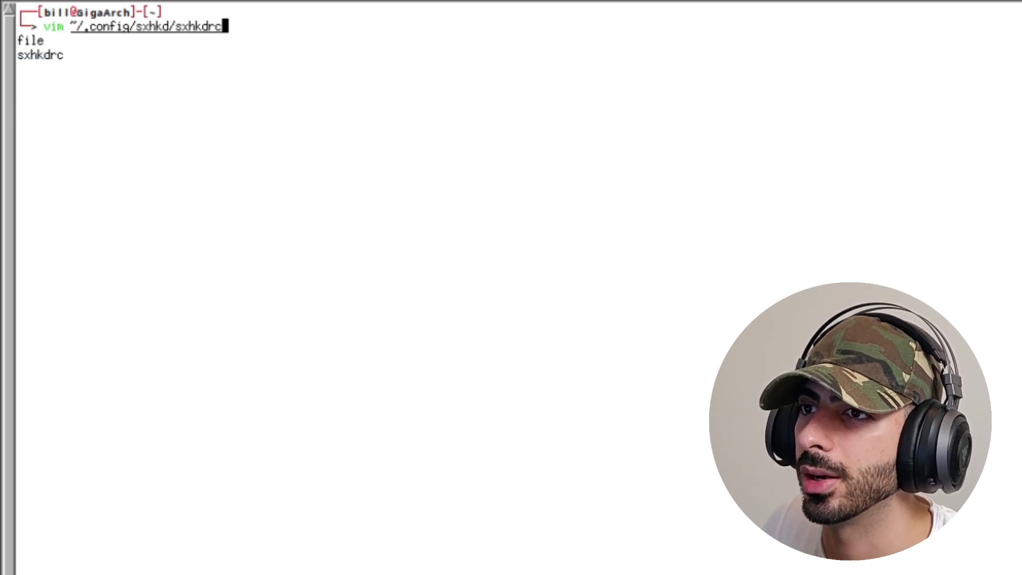
key(Return)
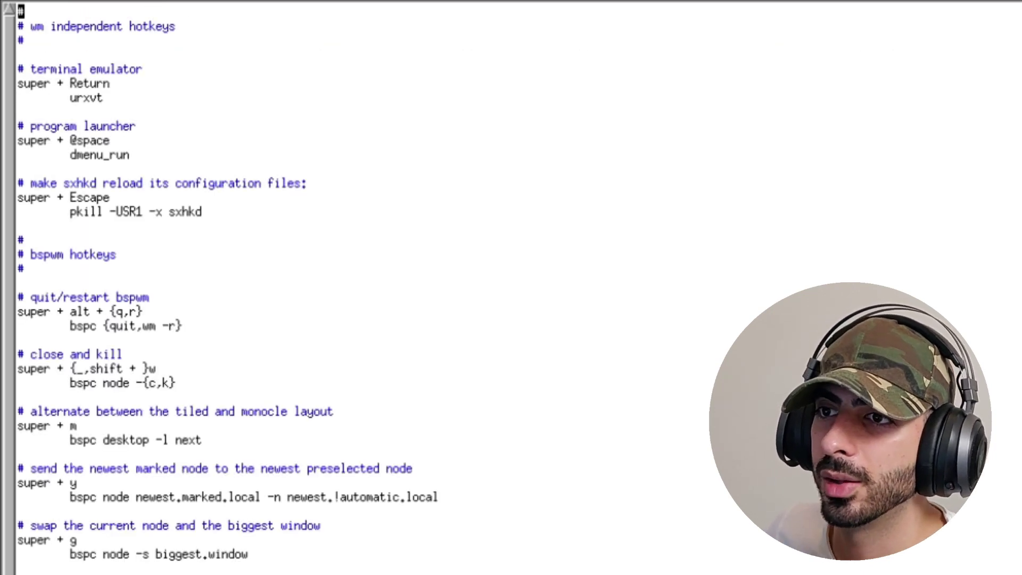
Look through the window-manager-independent hotkeys at the beginning of sxhkdrc.
key(j)
key(j)
key(j)
key(j)
key(j)
key(j)
key(j)
key(j)
key(j)
key(j)
key(j)
key(j)
key(j)
key(j)
key(j)
key(j)
key(j)
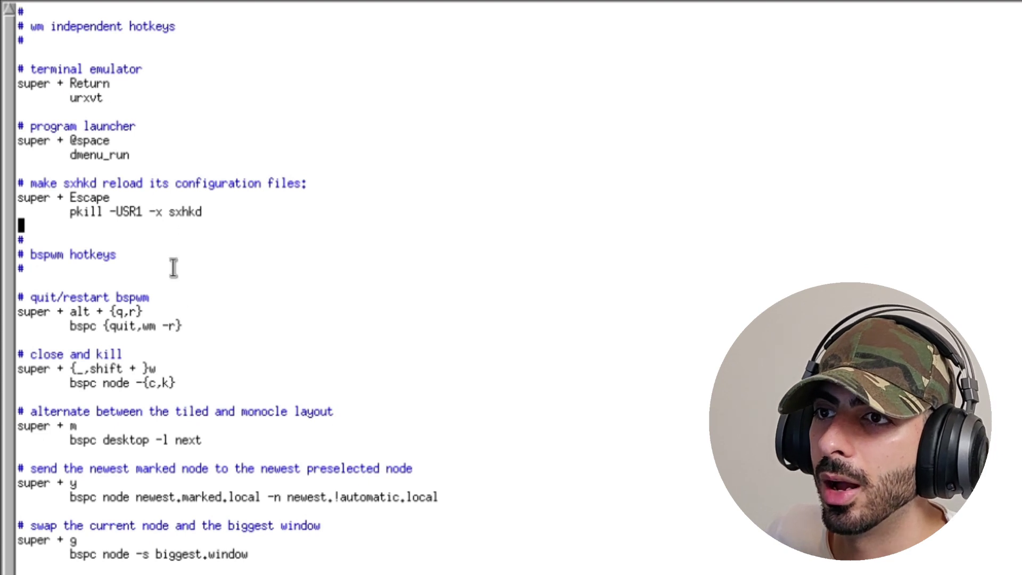
key(dollar)
key(k)
key(k)
key(k)
key(k)
key(k)
key(k)
key(k)
key(k)
key(k)
key(k)
key(k)
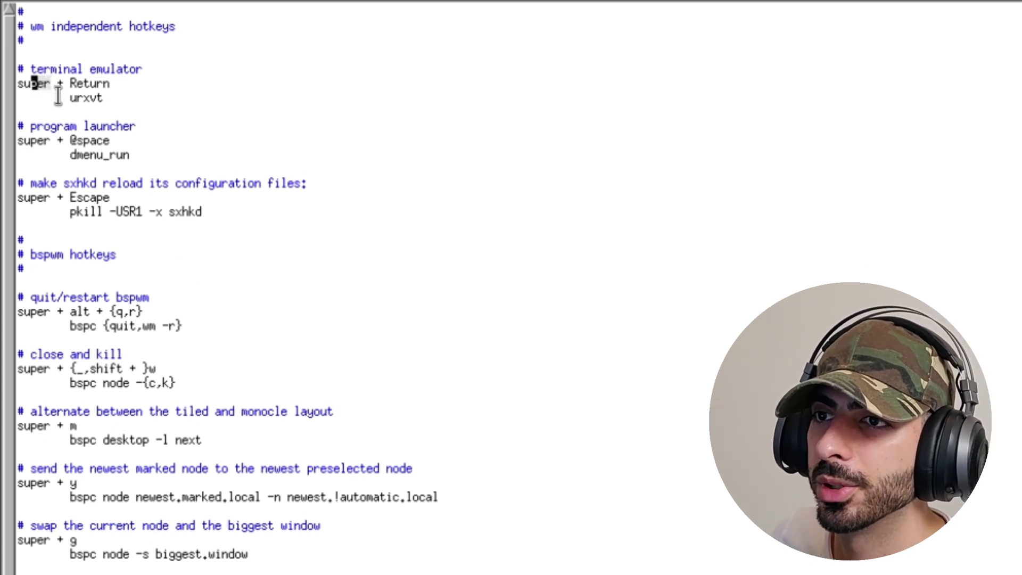
Examine the terminal emulator hotkey's key combination and the command it runs.
key(0)
key(dollar)
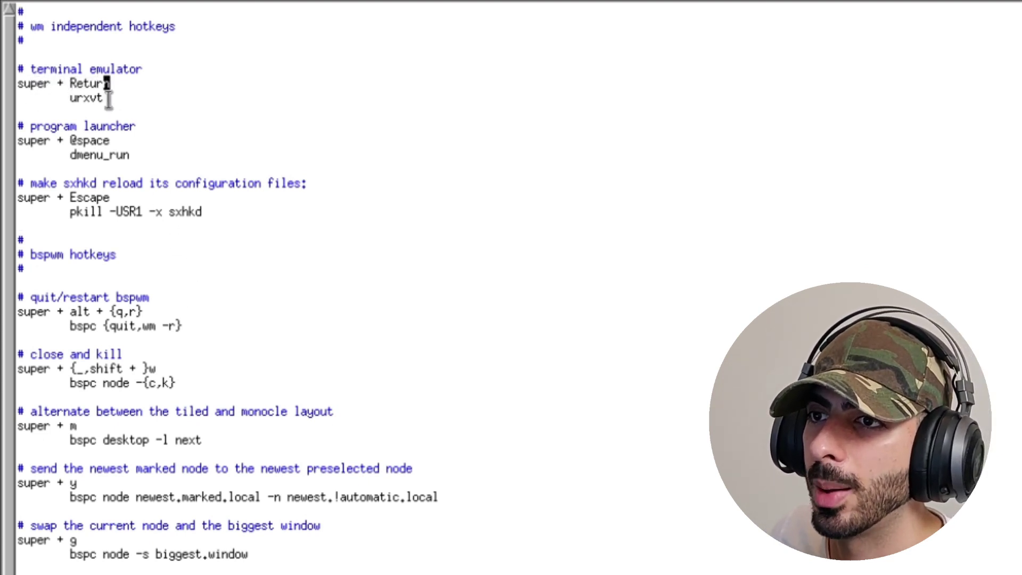
key(v)
key(asciicircum)
key(Escape)
key(k)
key(0)
key(w)
key(w)
key(e)
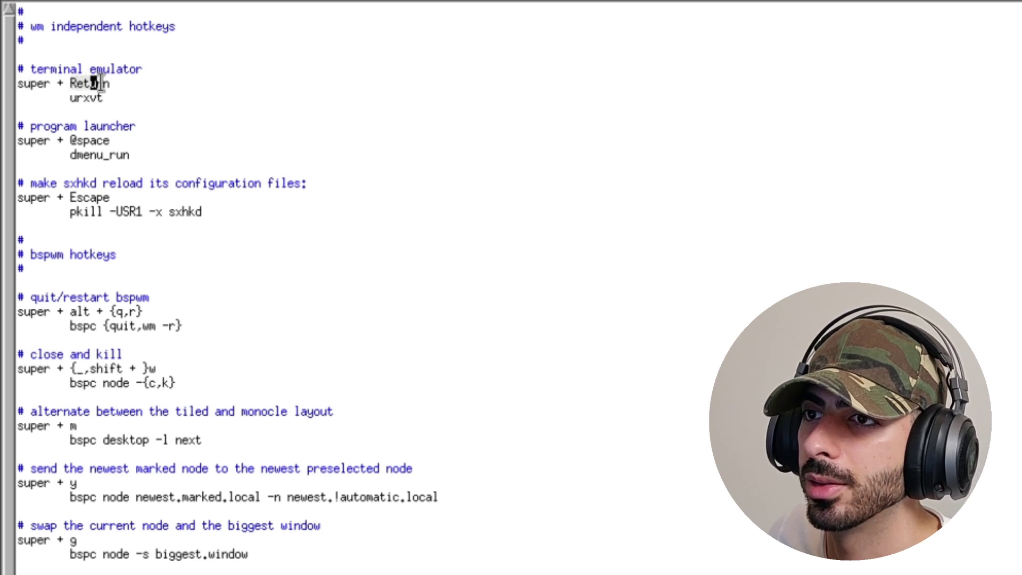
key(j)
key(0)
key(j)
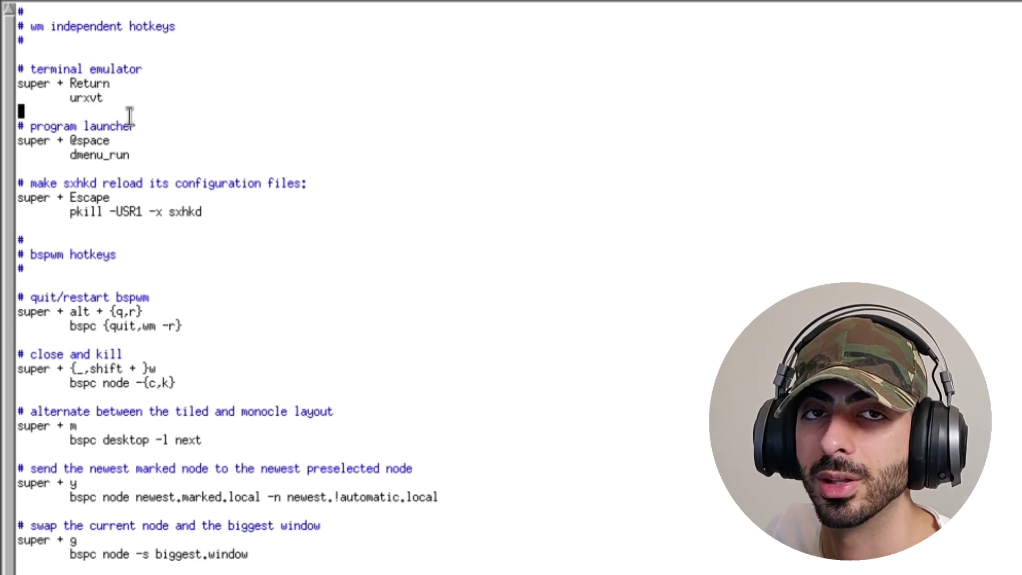
Remove the @ before space in the program launcher hotkey.
key(j)
key(j)
key(w)
key(w)
key(w)
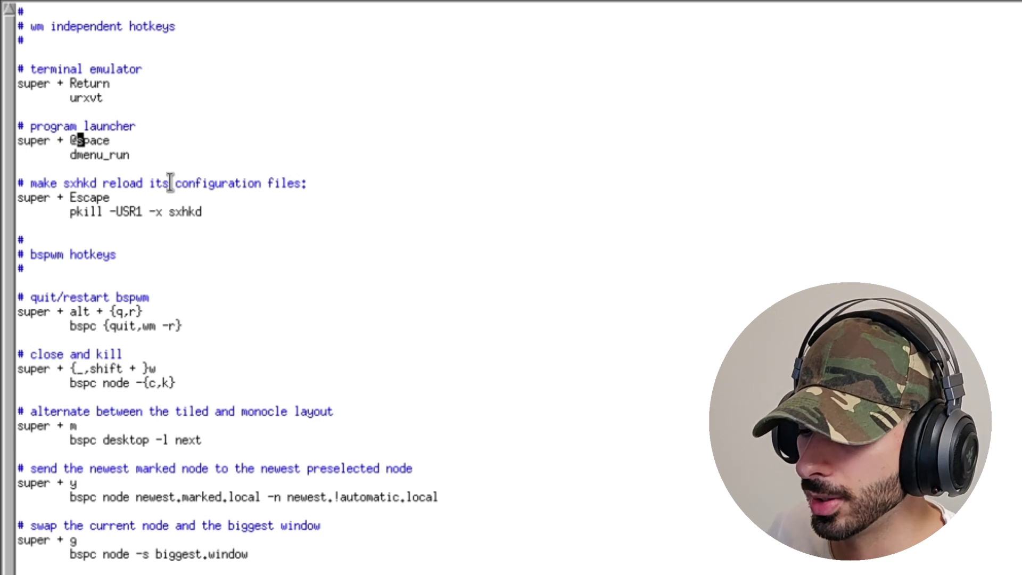
key(X)
Replace the program launcher hotkey's command dmenu_run with firefox.
key(j)
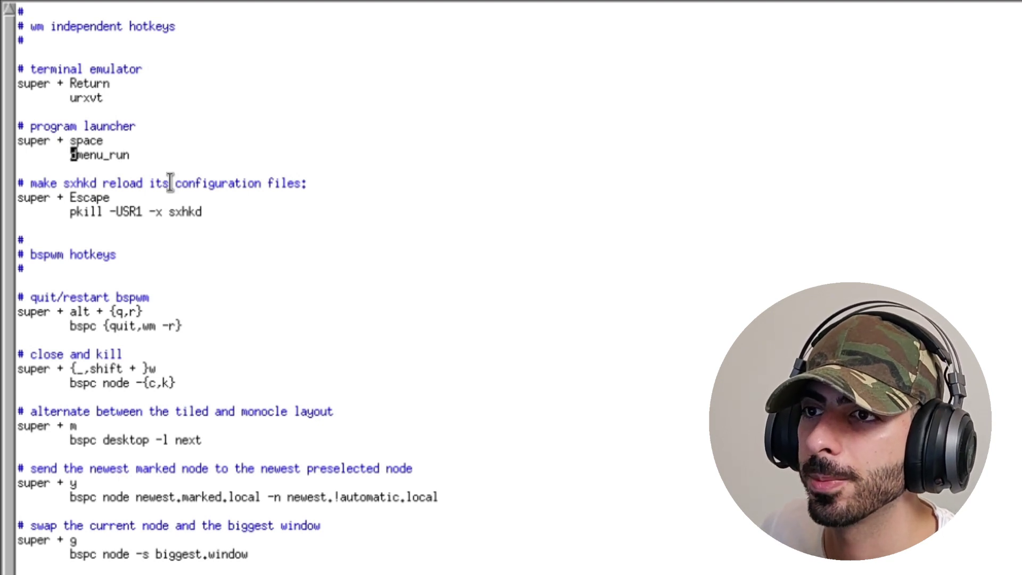
key(l)
key(l)
key($)
key(a)
key(BackSpace)
key(BackSpace)
key(BackSpace)
key(BackSpace)
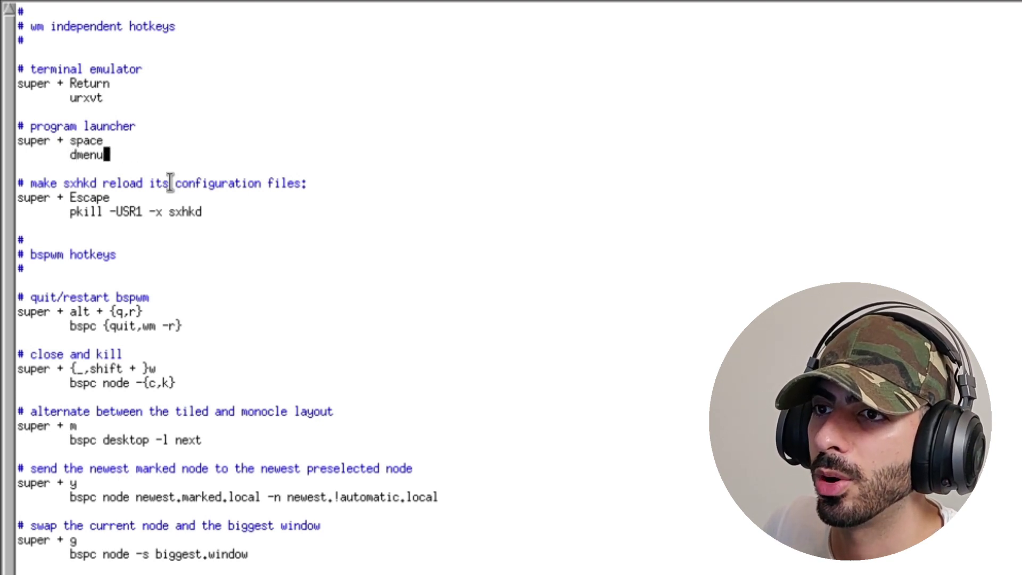
key(BackSpace)
key(BackSpace)
key(BackSpace)
key(BackSpace)
key(BackSpace)
text(firefox)
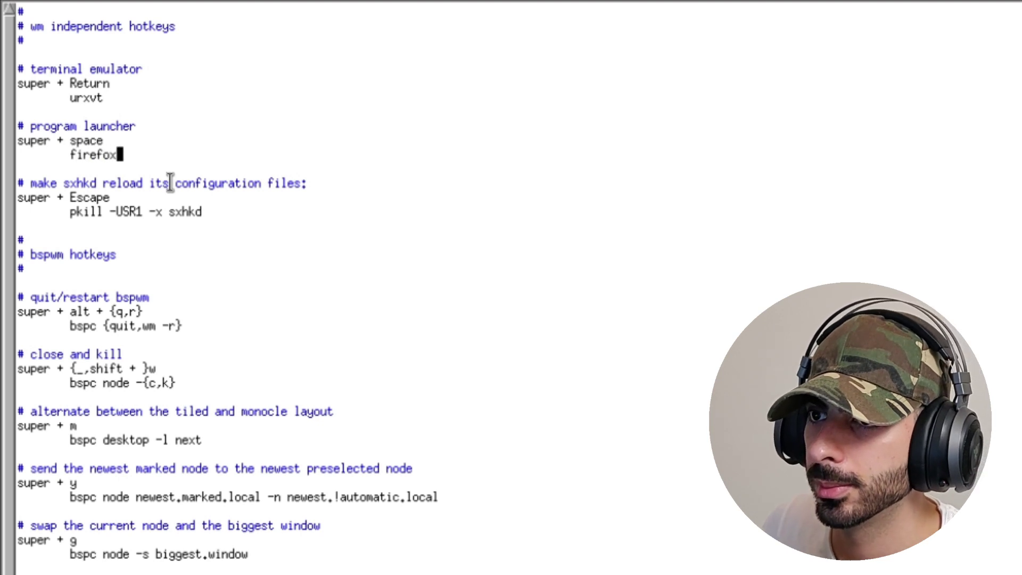
Save the sxhkdrc file and quit vim.
key(Escape)
text(:wq)
key(Return)
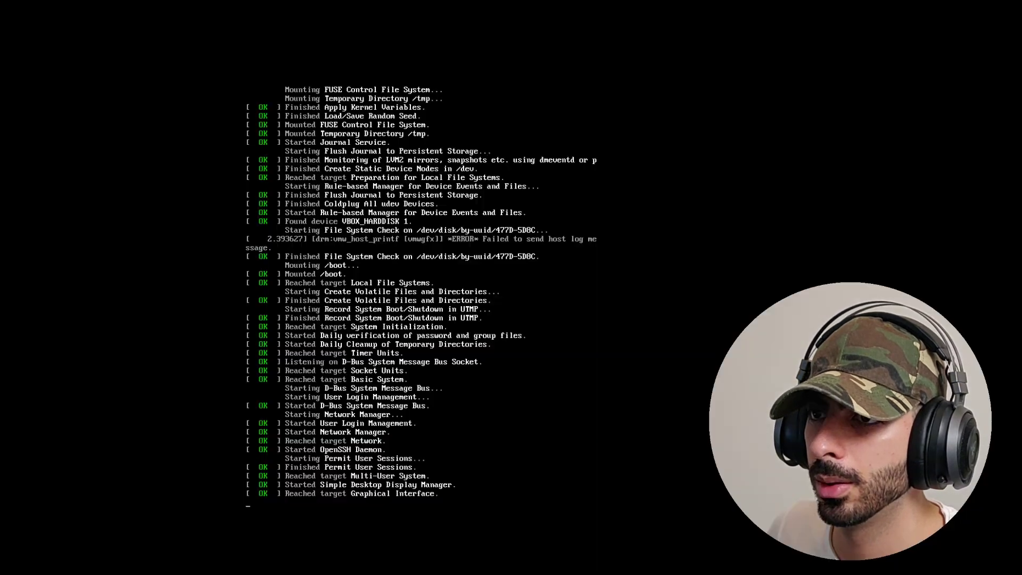
Log in to the bspwm session with the account password and open Firefox beside the terminal.
text(*******)
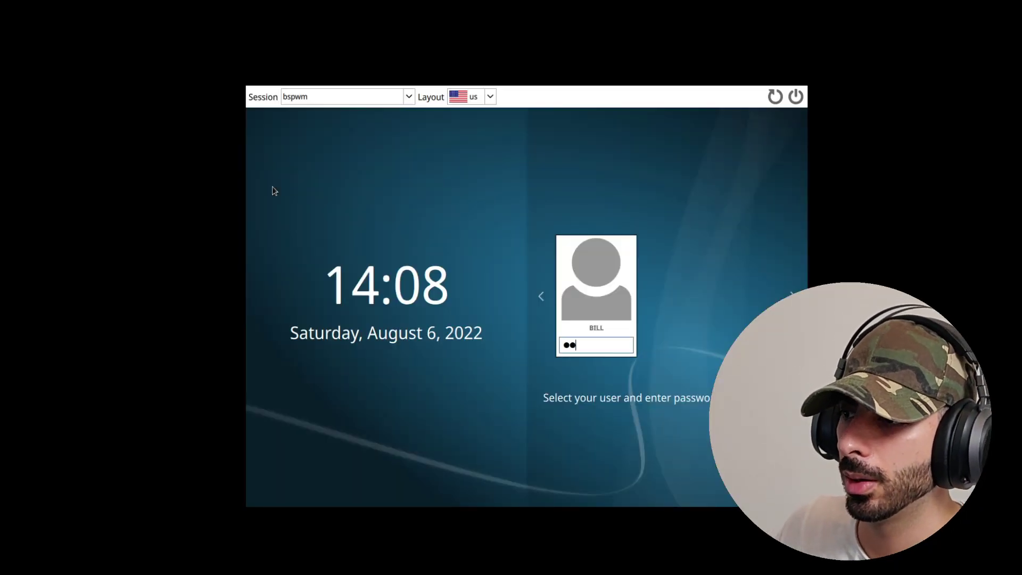
key(Return)
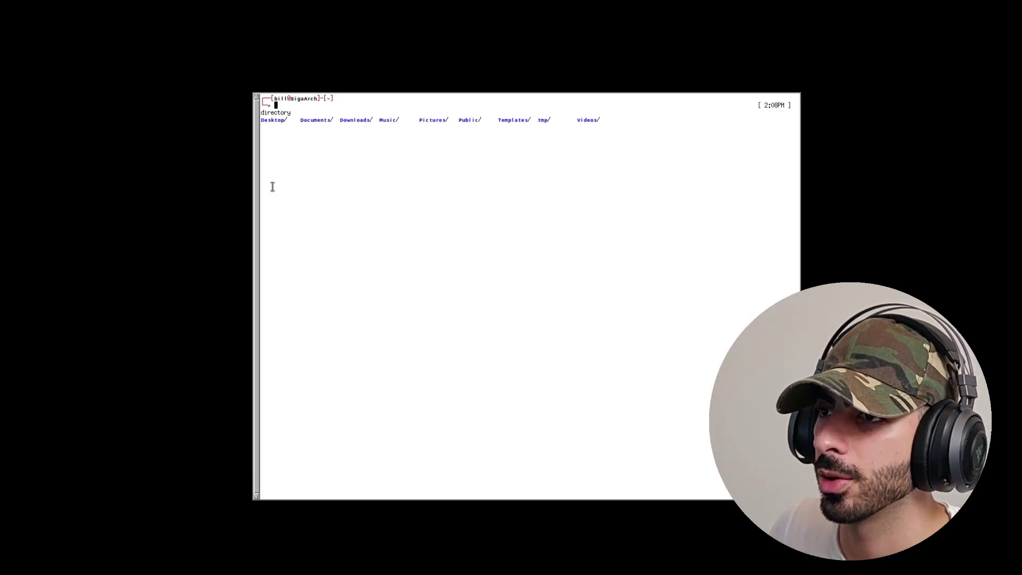
key(super+w)
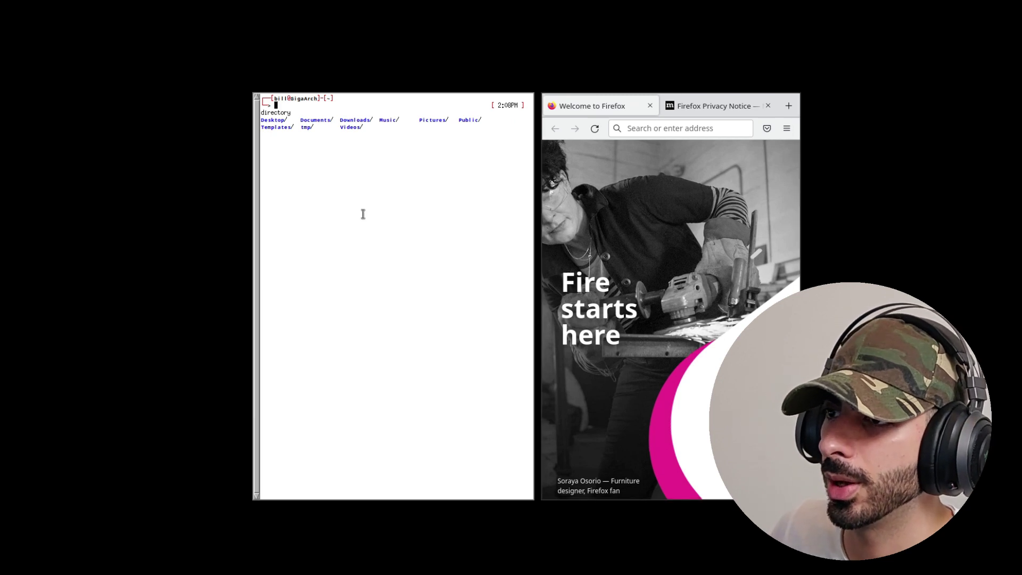
Run xrandr --output Virtual1 --mode 1920x1080 again from the command history.
key(Up)
key(Up)
key(Up)
key(Down)
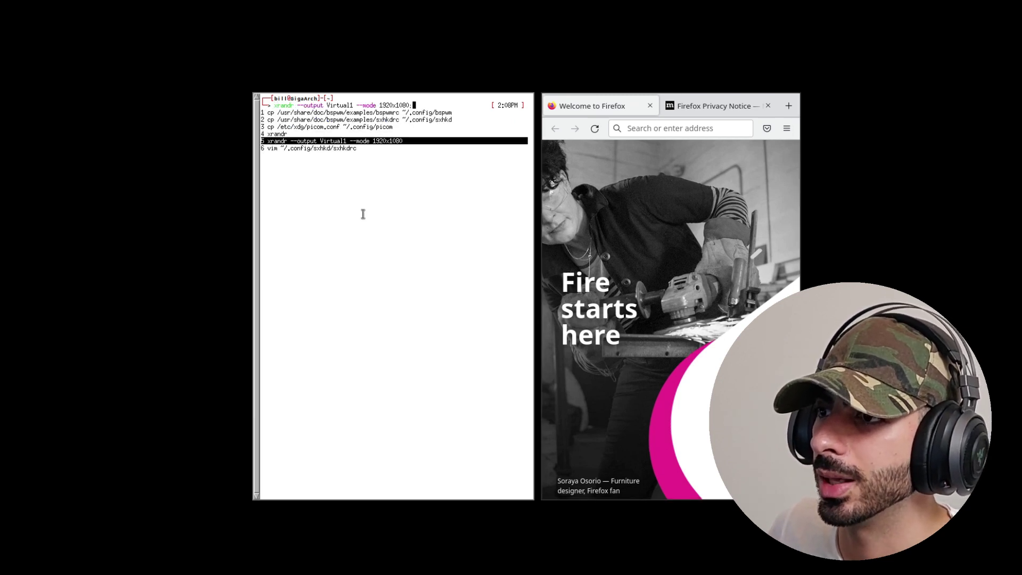
key(Return)
key(Tab)
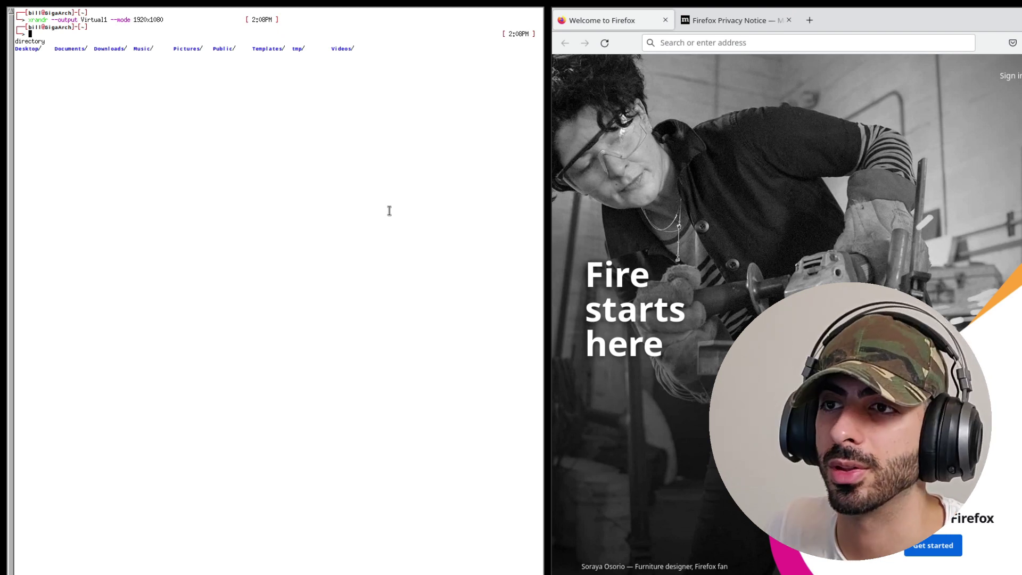
Open ~/.config/bspwm/bspwmrc in vim.
text(vim)
key(Tab)
text(~/.conf)
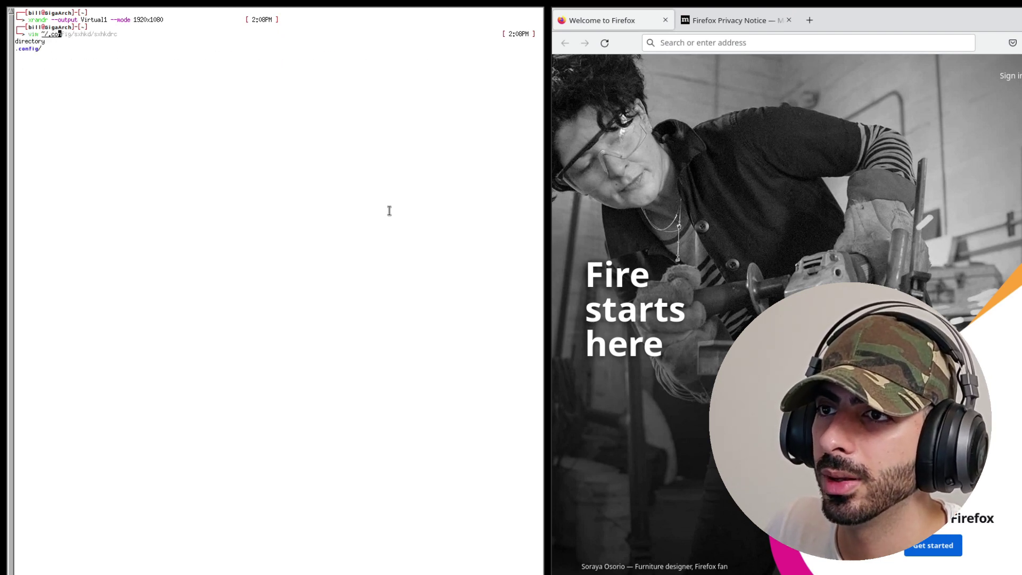
key(Tab)
text(bspwm/p)
key(BackSpace)
text(bspwmrc)
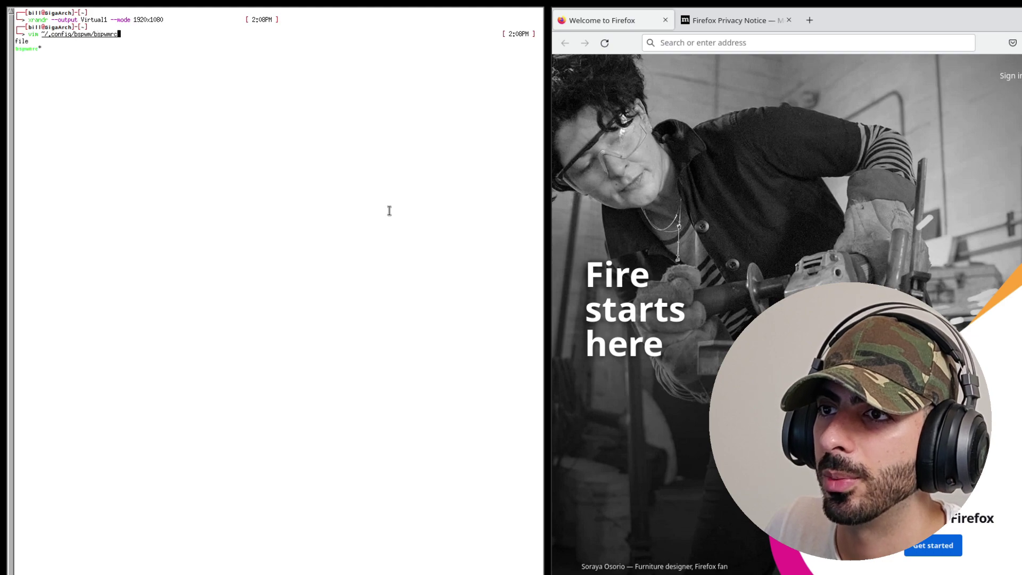
key(Return)
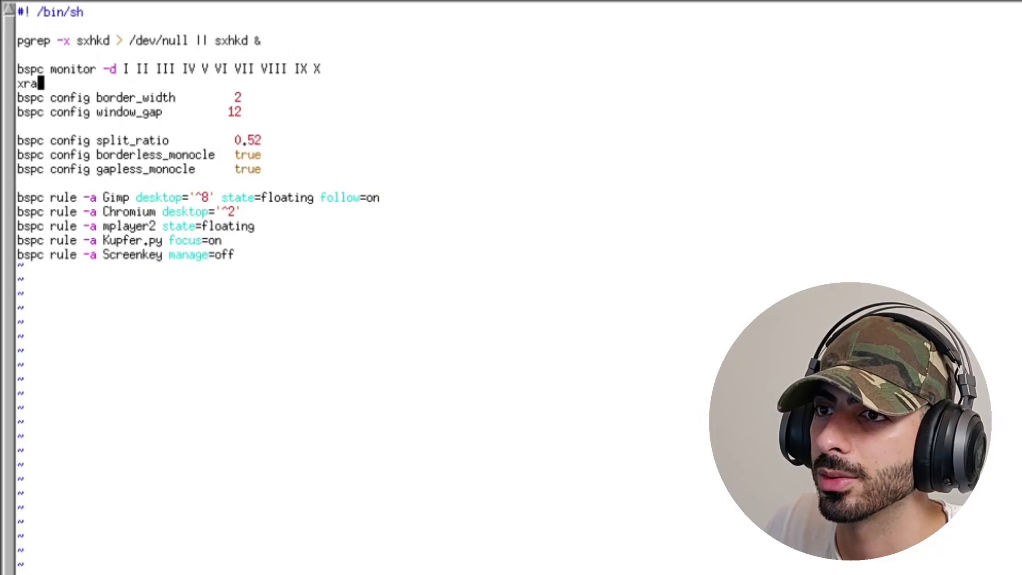
Add the line xrandr --output Virtual1 --mode 1920x1080 below the bspc monitor line in bspwmrc and exit vim.
text(ndr )
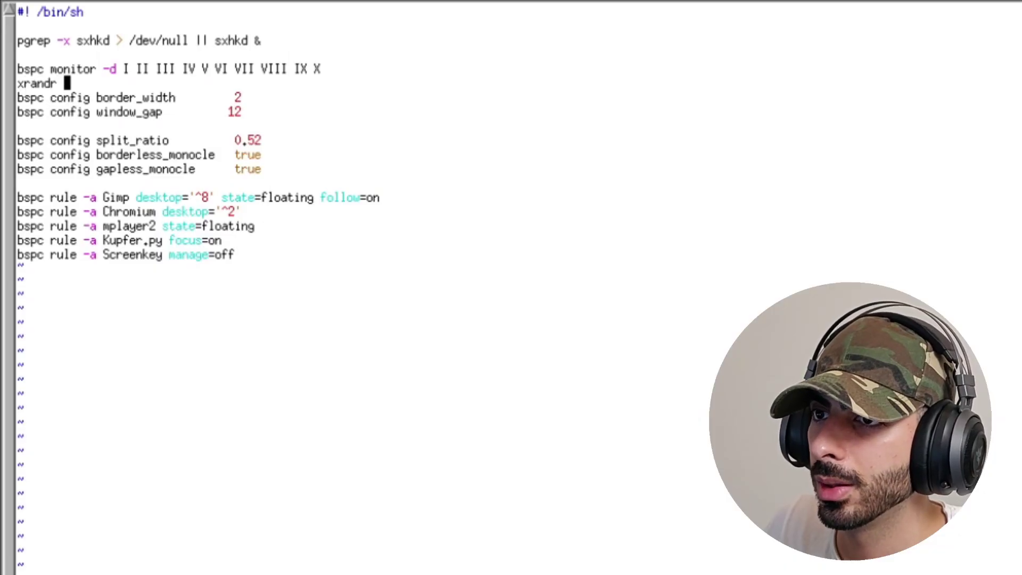
text(--output )
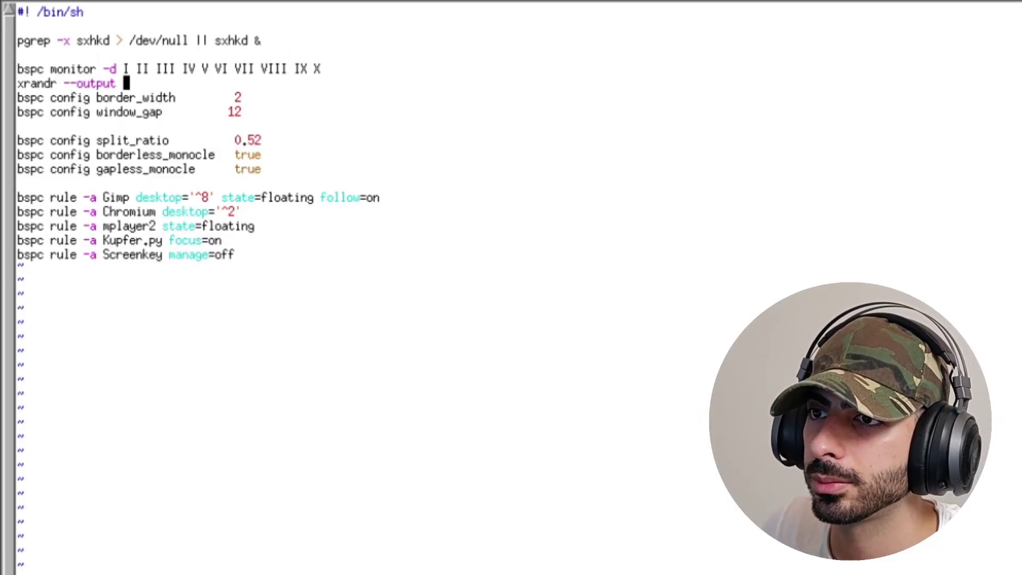
text(Virtual1 )
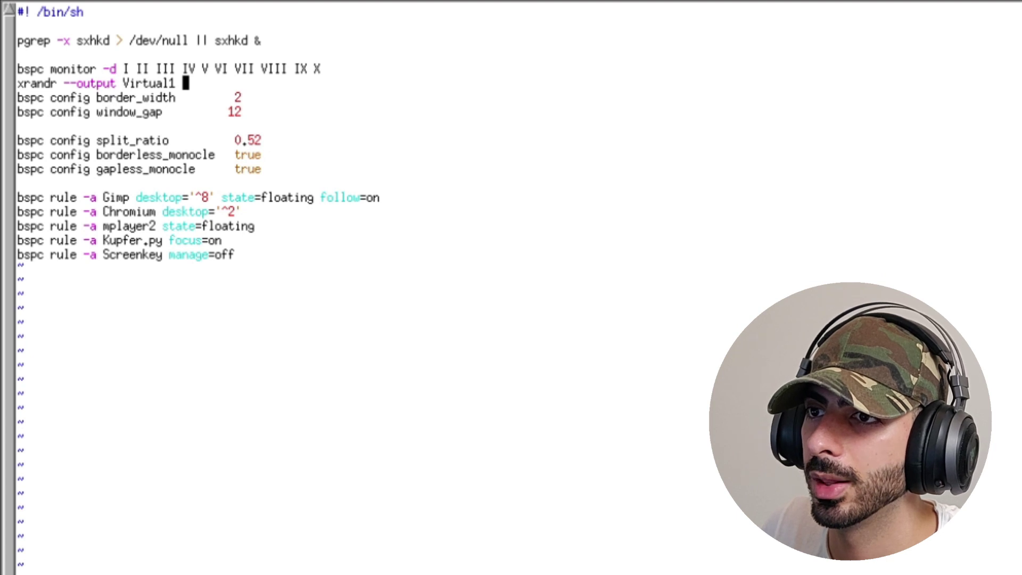
text(--mode 19)
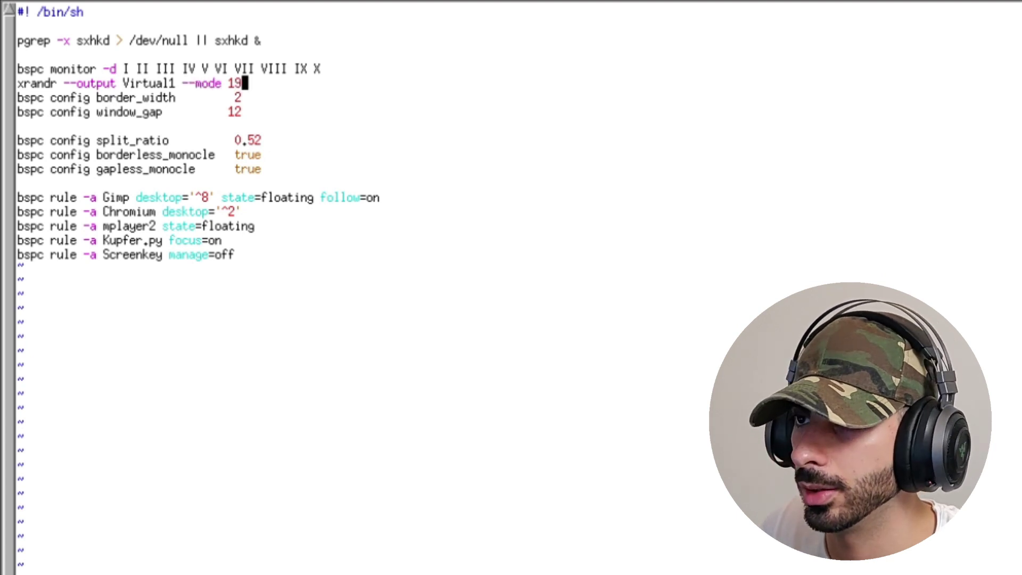
text(20x1080)
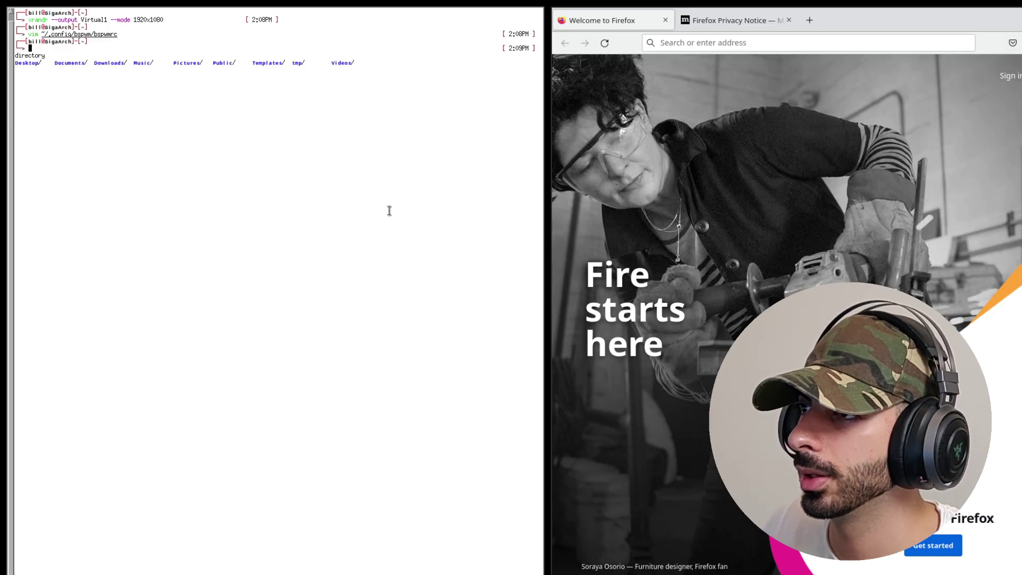
Look through the terminal theme previews in the README of the AntSunrise/URxvt-themes repository.
key(super+w)
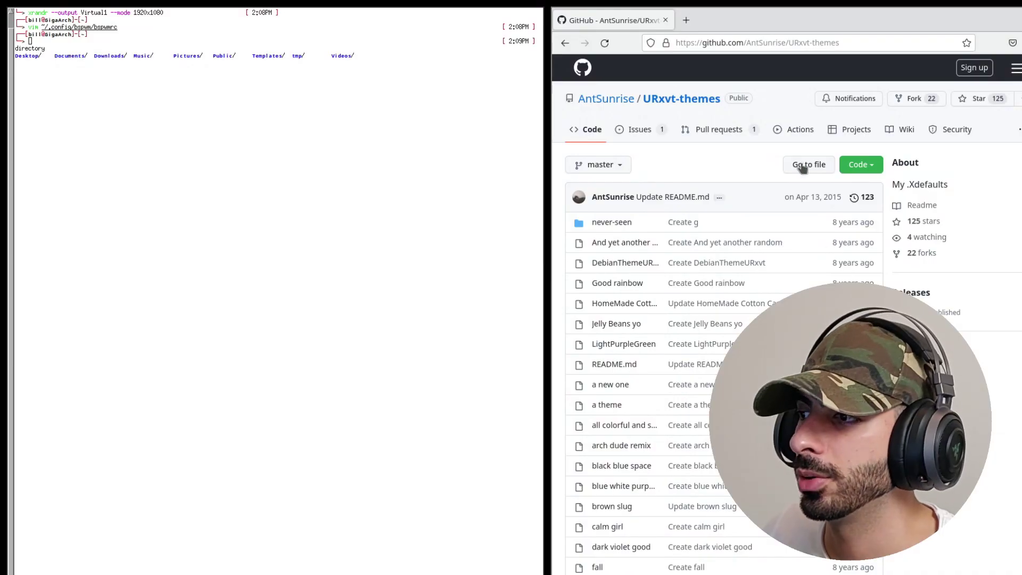
scroll(804, 170, down, 15)
scroll(865, 193, down, 20)
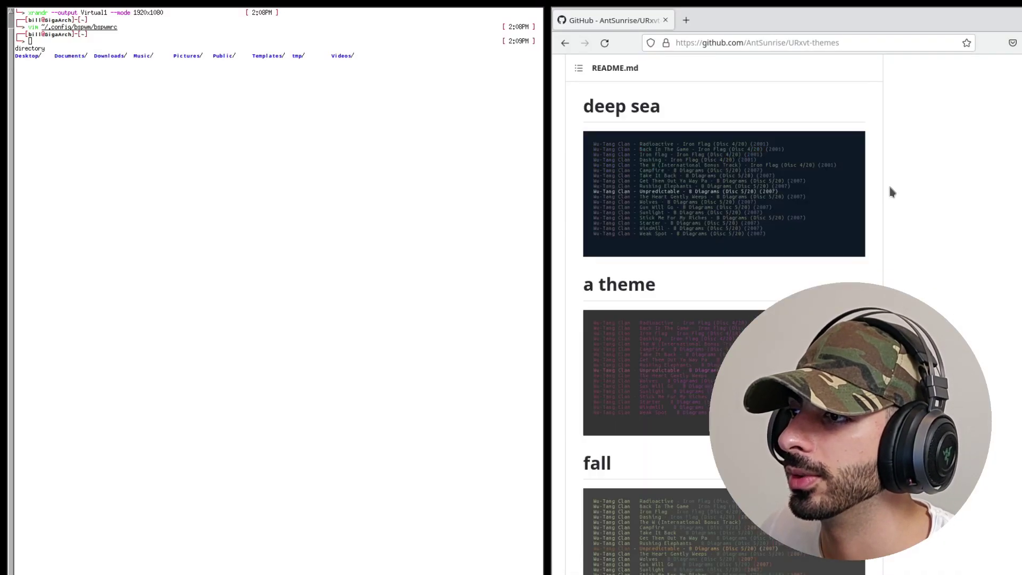
scroll(899, 213, down, 20)
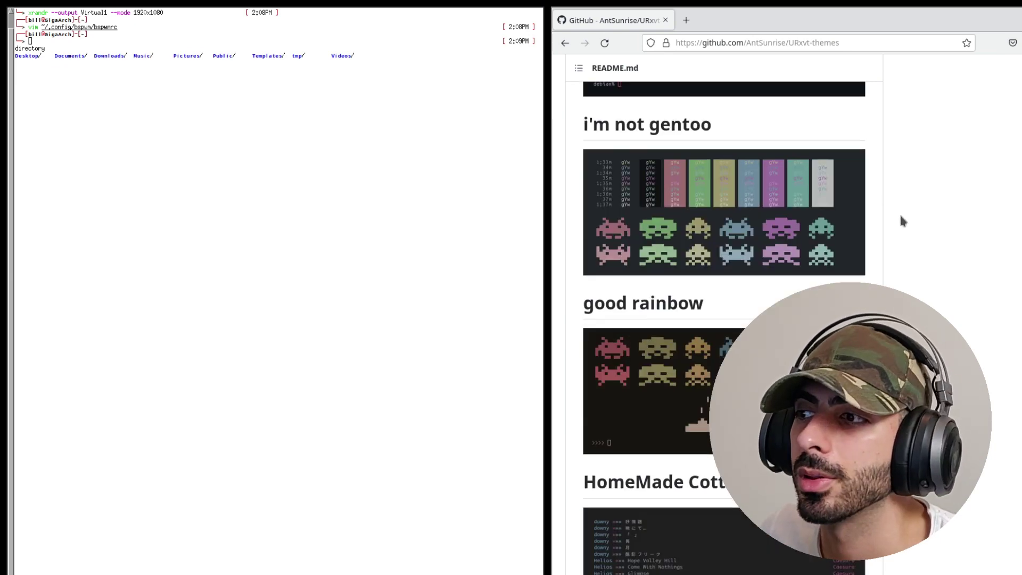
scroll(907, 222, down, 10)
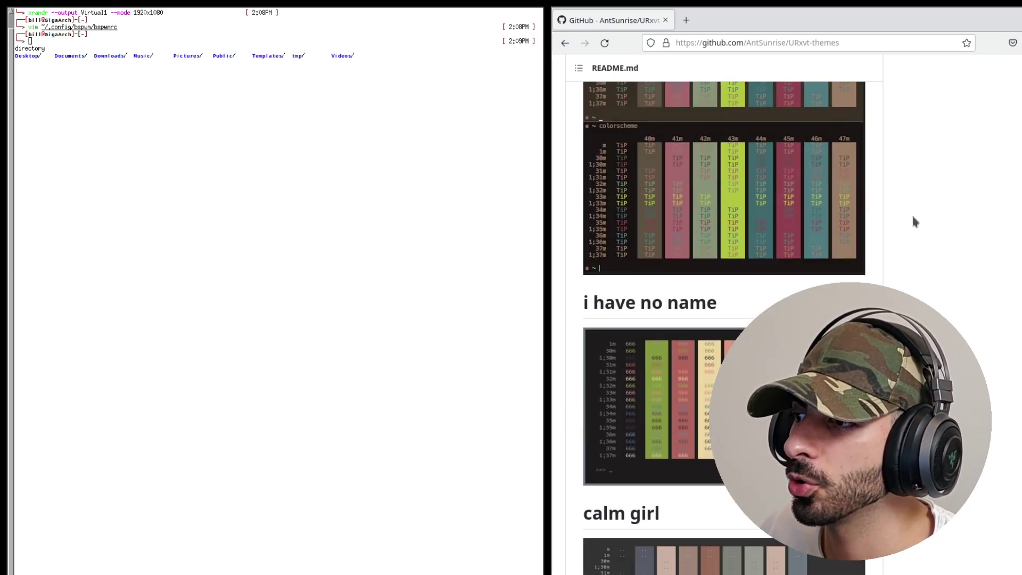
scroll(912, 219, up, 15)
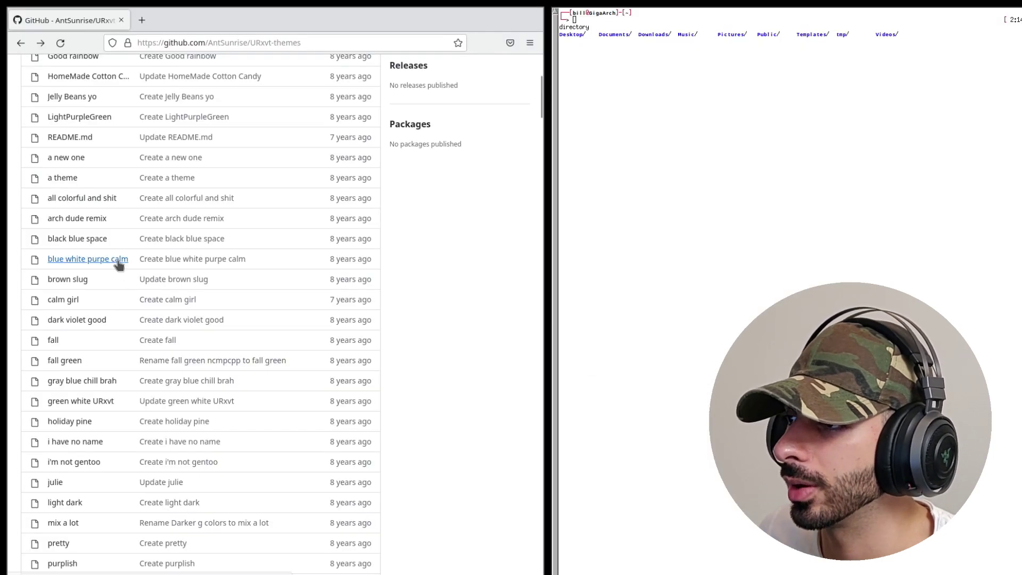
Open the raw version of the "blue white purpe calm" theme and select all of its text.
click(118, 261)
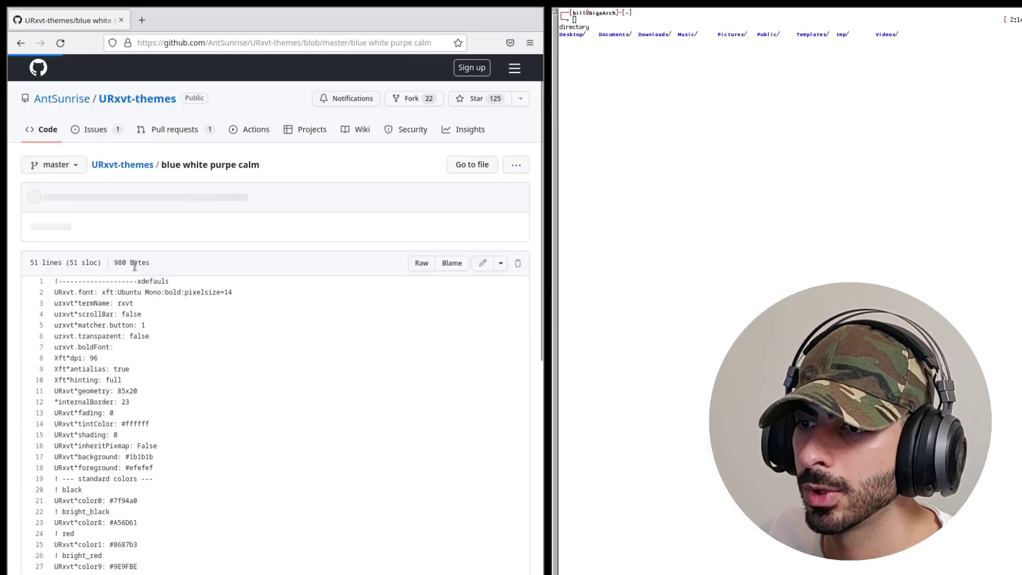
scroll(192, 281, down, 10)
scroll(221, 272, up, 10)
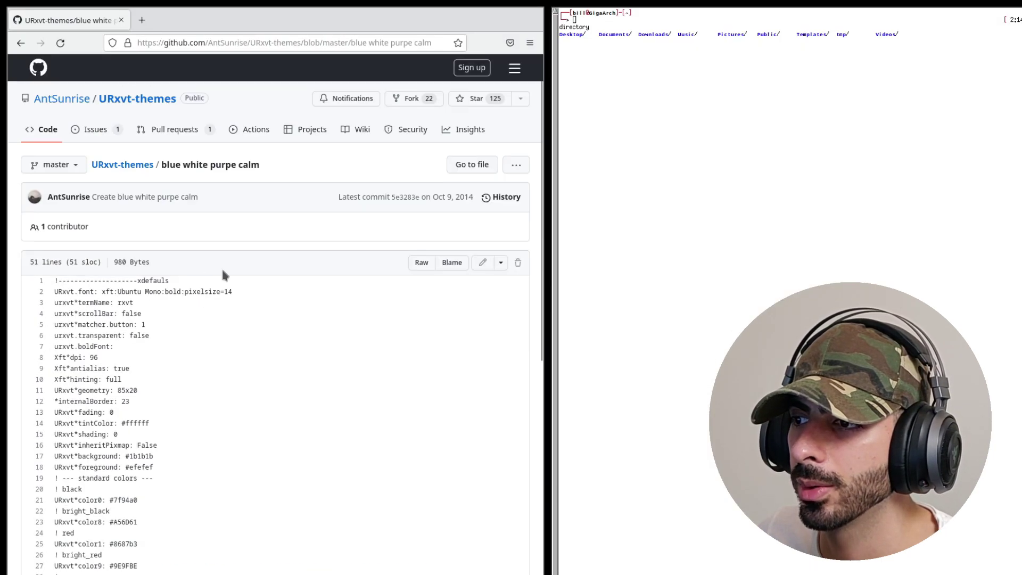
click(421, 262)
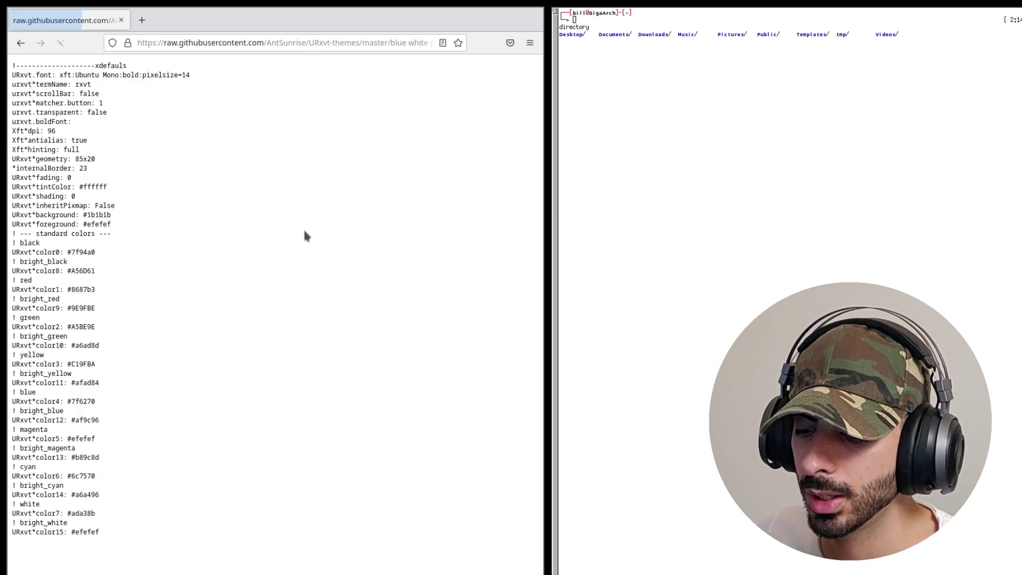
key(ctrl+a)
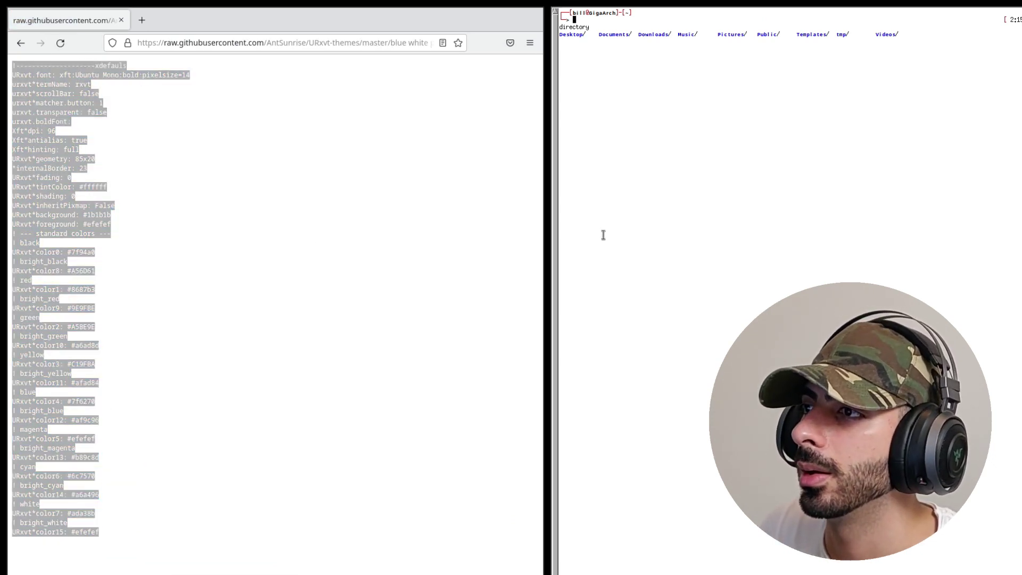
Paste the selected theme text into the .Xresources file with vim and save it.
text(im .)
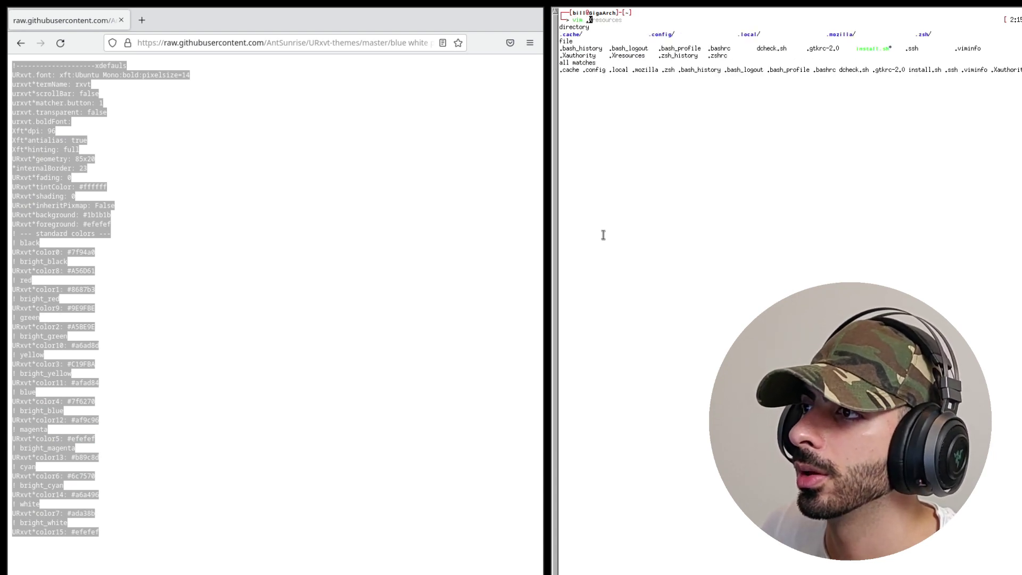
key(Right)
key(Return)
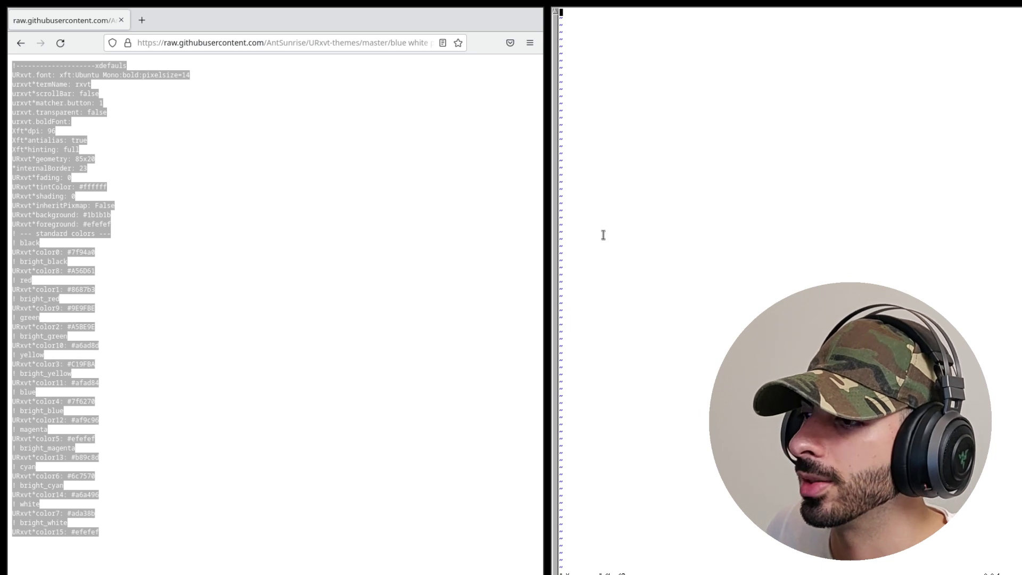
middle_click(603, 235)
text(yellow)
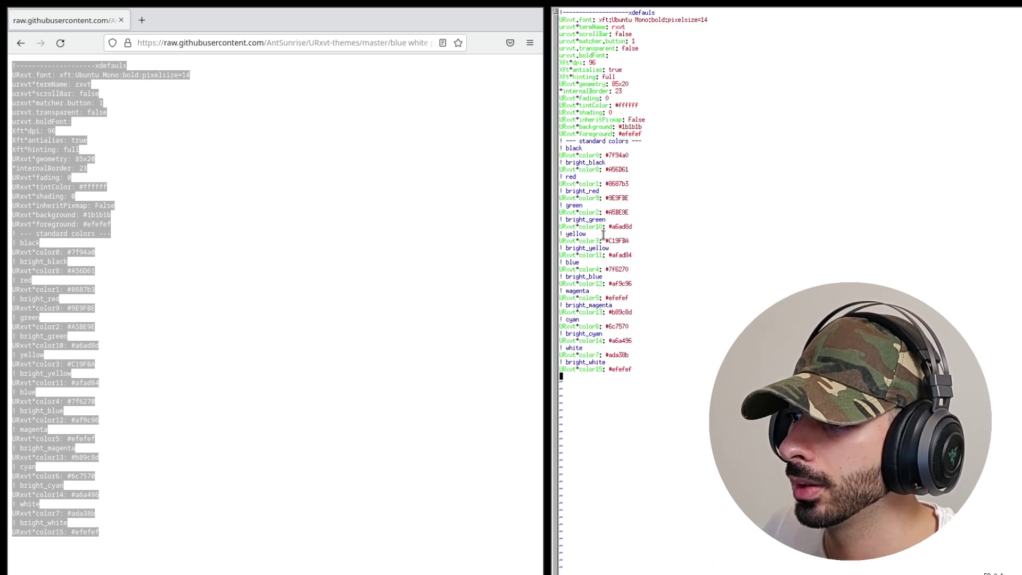
text(:wq)
key(Return)
key(Tab)
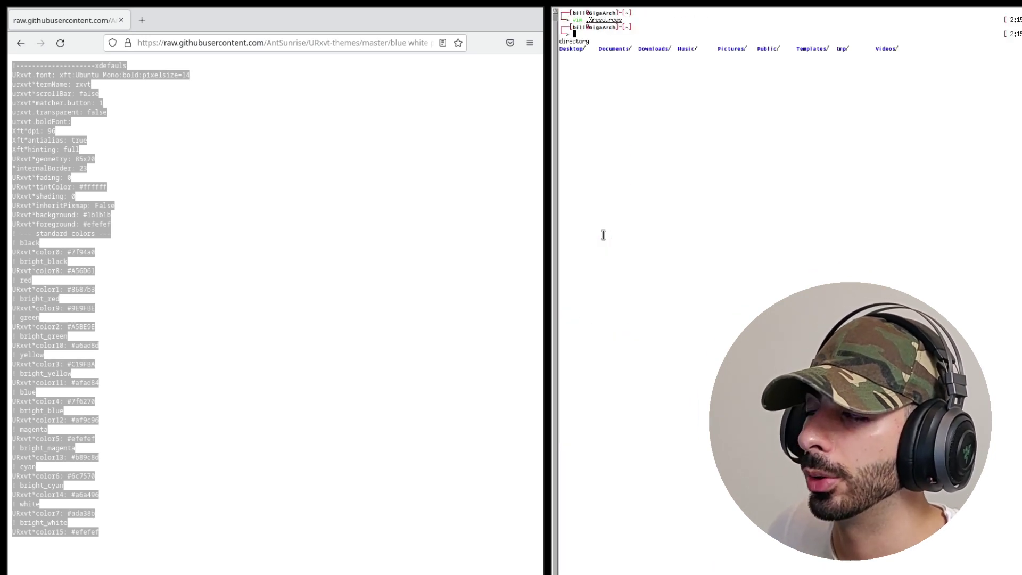
Load .Xresources with xrdb and reopen the terminal to apply the theme.
text(xrdb .Xresources)
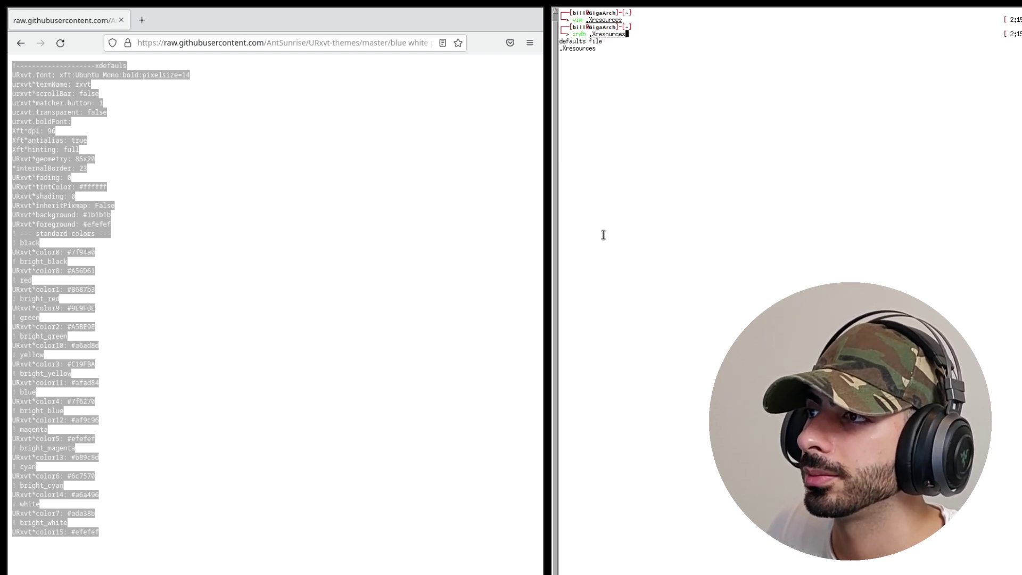
key(Return)
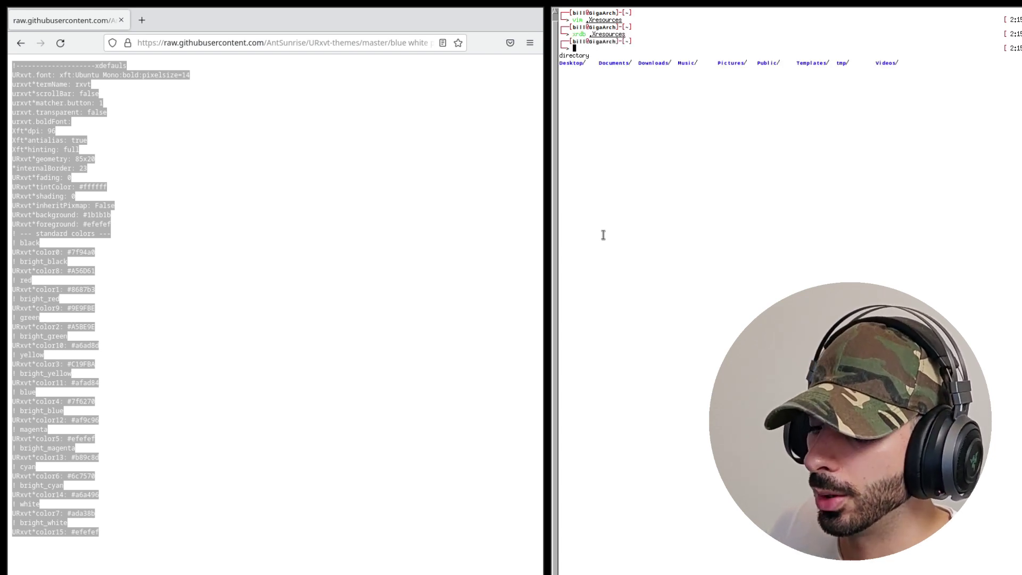
key(ctrl+d)
key(super+Return)
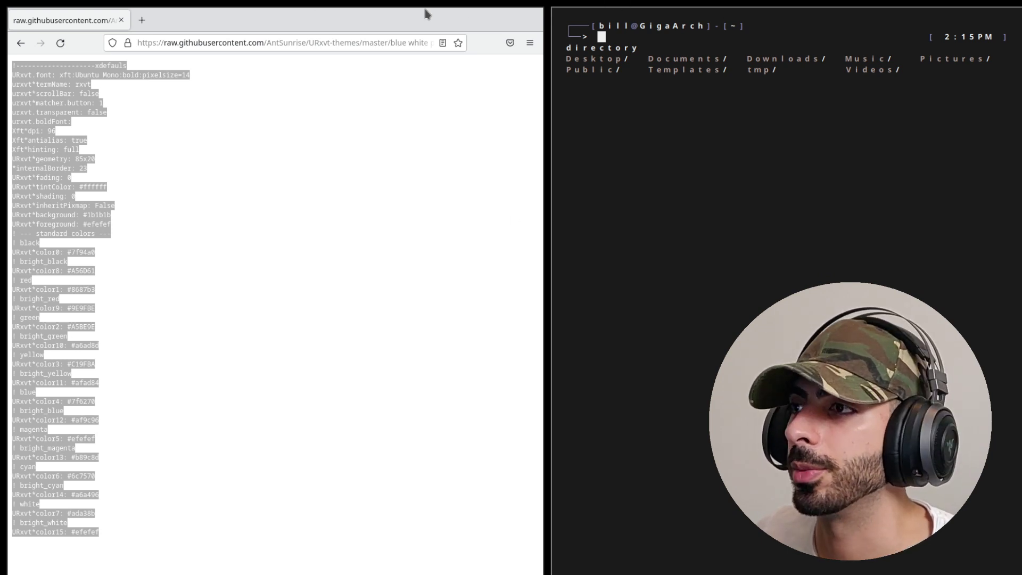
click(21, 42)
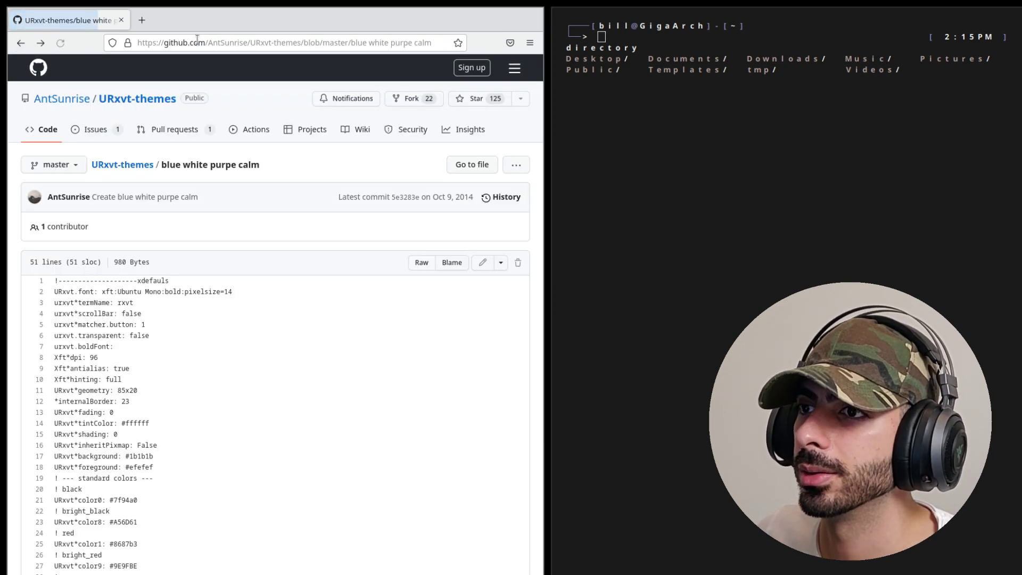
key(ctrl+l)
text(https://github.com/adi1090x/polybar-themes)
key(Return)
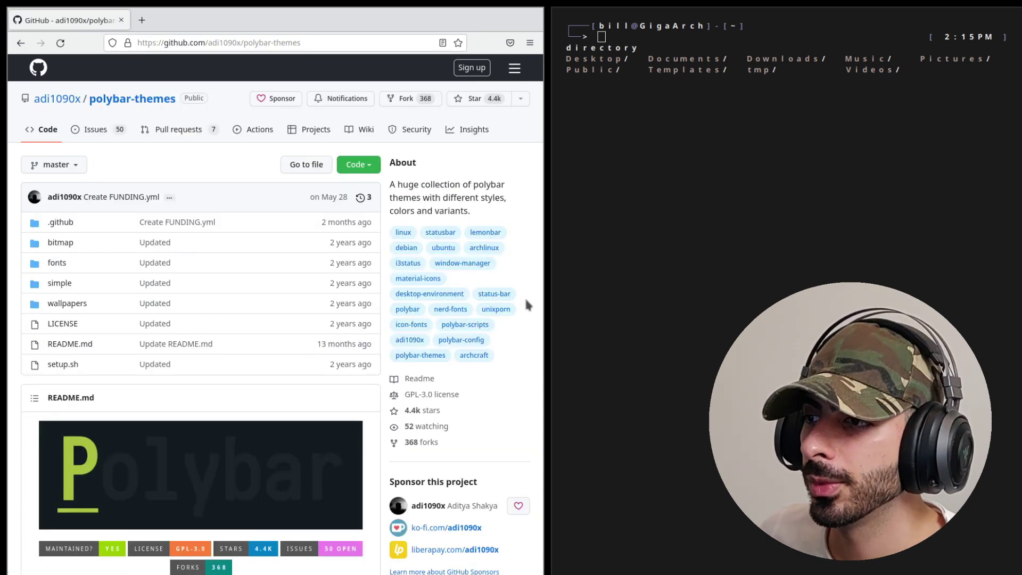
Examine the polybar theme descriptions in the README and the repository's file list.
scroll(525, 296, down, 15)
scroll(519, 303, down, 20)
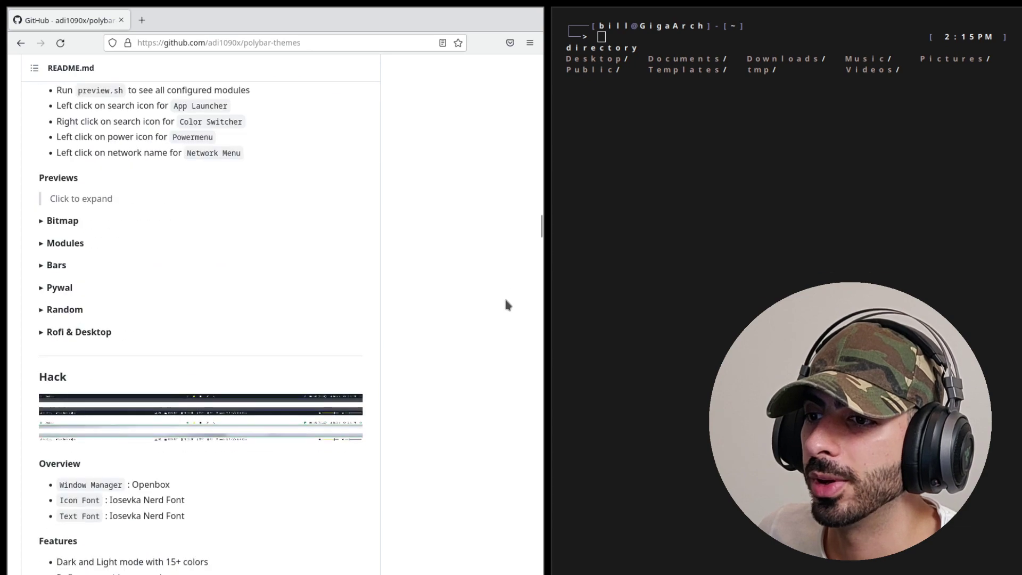
scroll(489, 302, down, 20)
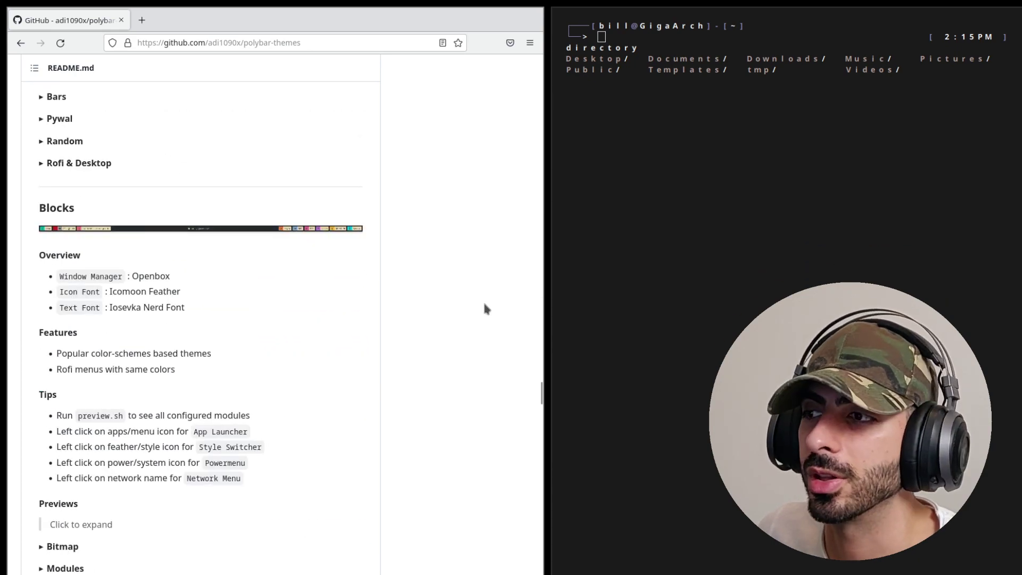
scroll(483, 299, up, 20)
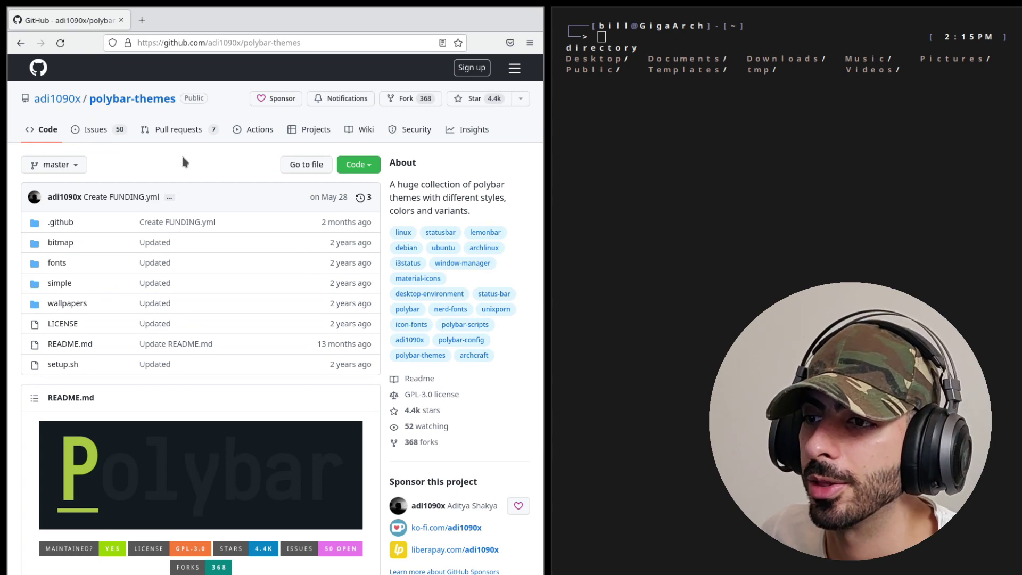
scroll(181, 153, down, 5)
scroll(195, 198, up, 5)
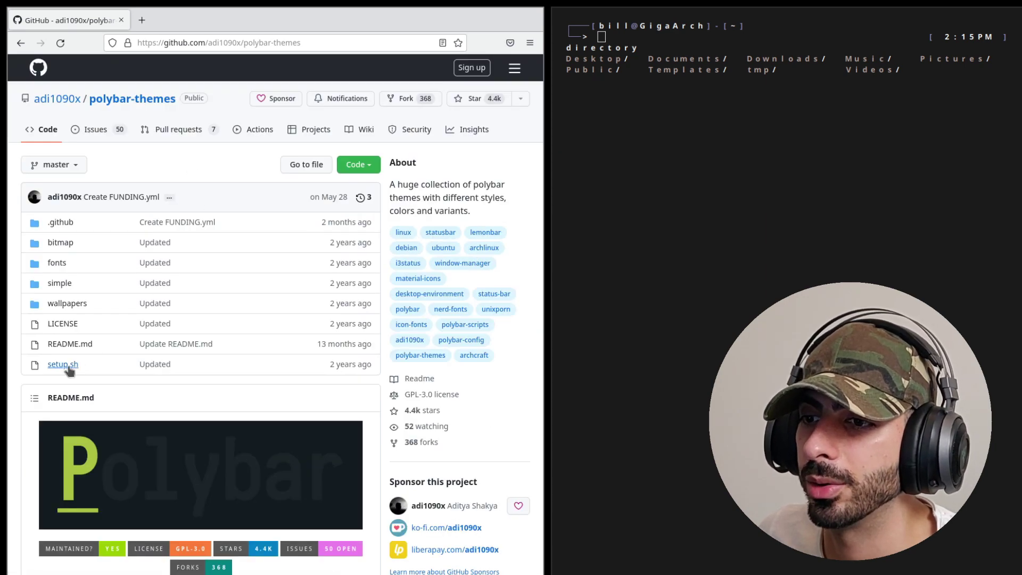
Copy the polybar-themes repository URL from Firefox and clone it with git in the terminal.
right_click(196, 47)
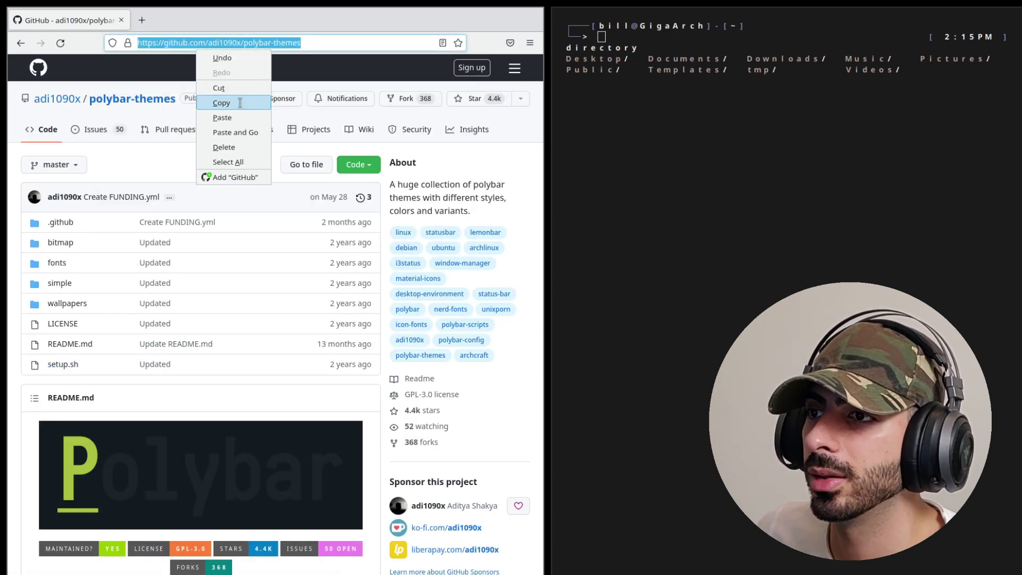
click(221, 102)
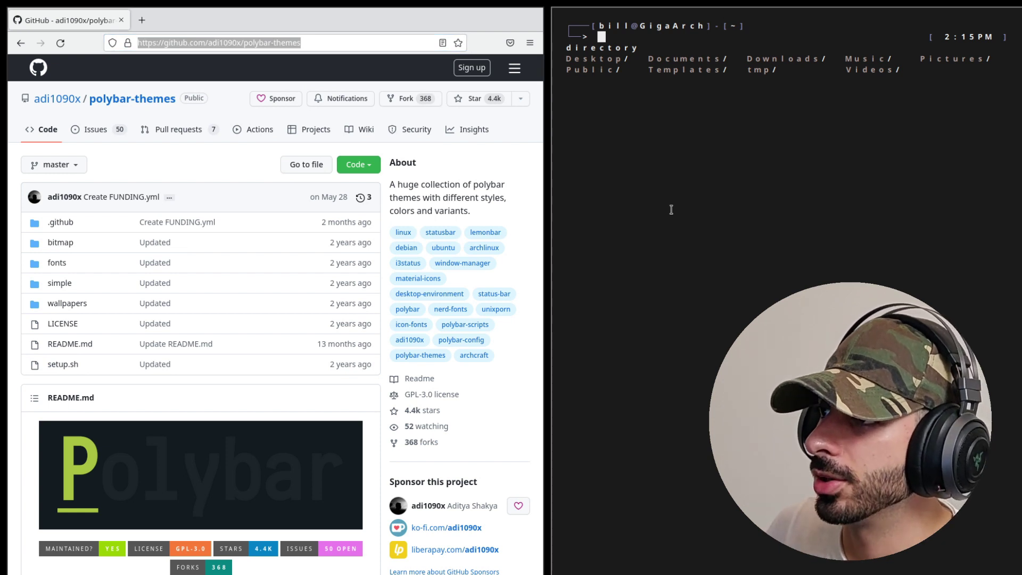
text(git clone)
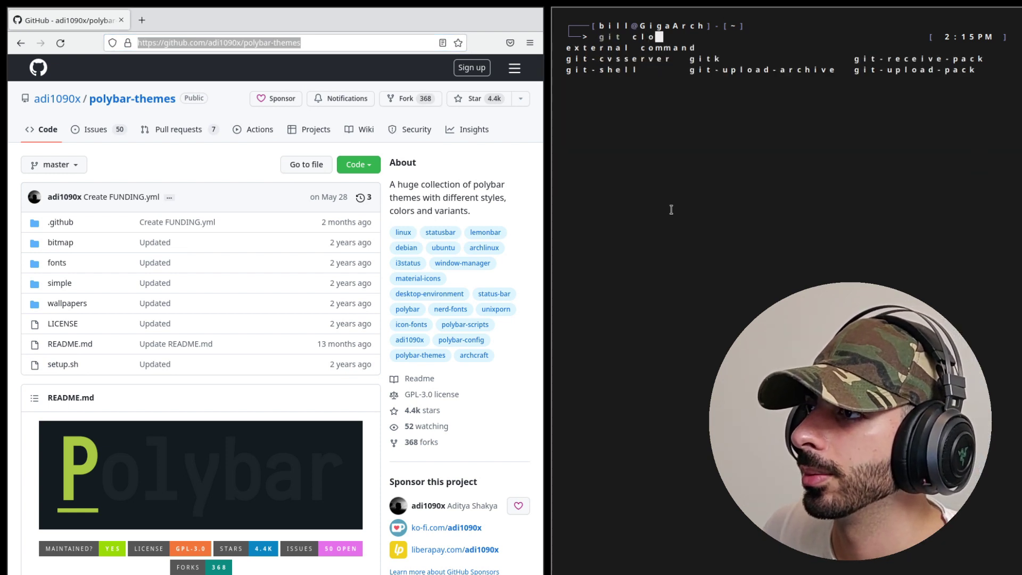
key(ctrl+shift+v)
key(Return)
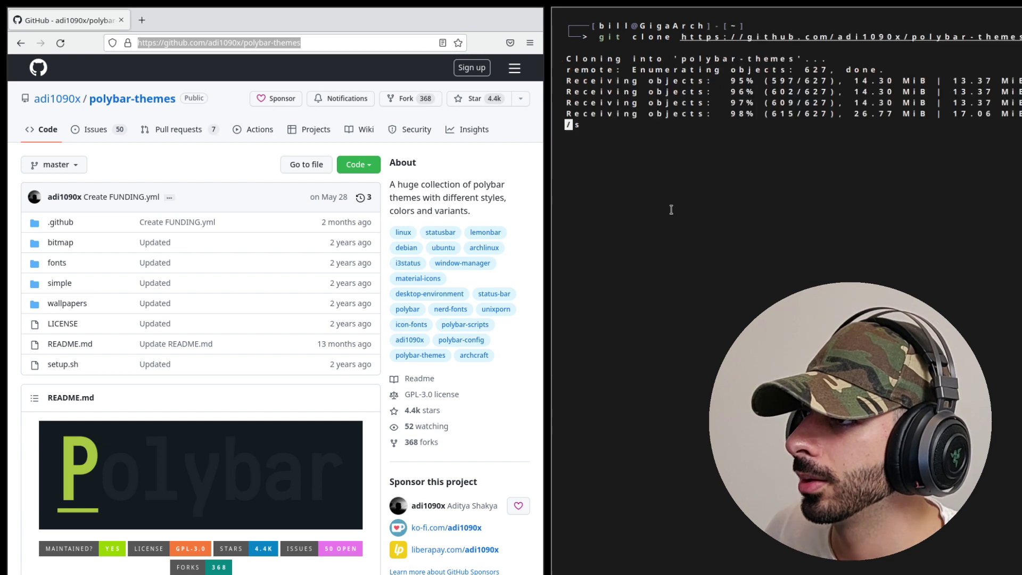
Change into the cloned polybar-themes directory and clear the terminal.
text(cd )
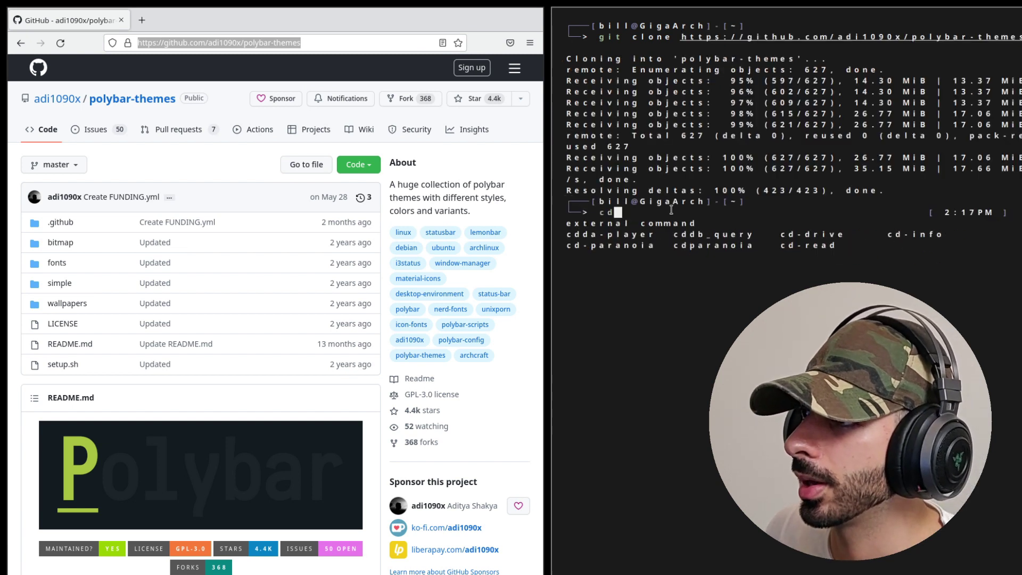
text(po)
key(Tab)
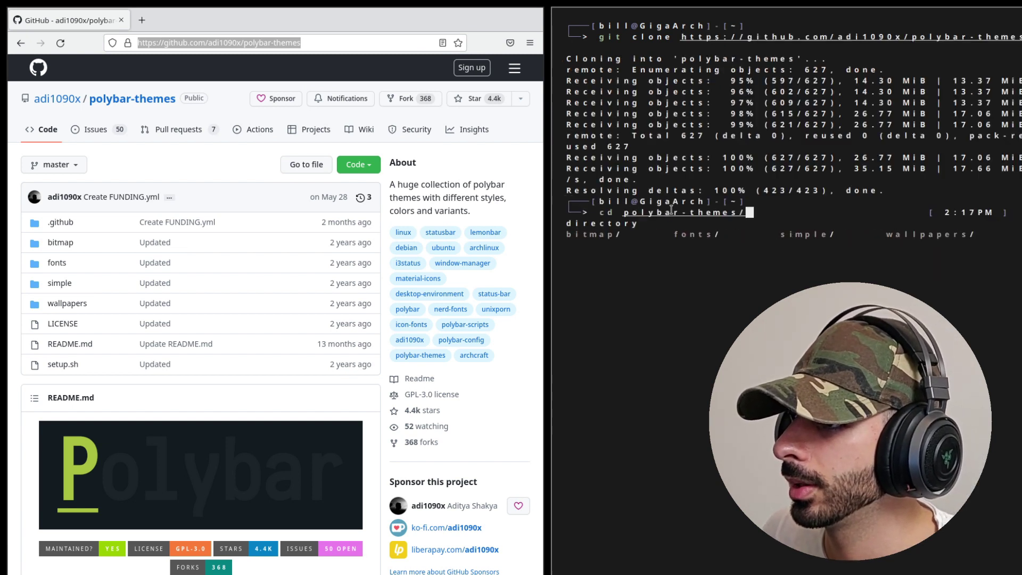
key(Return)
key(ctrl+l)
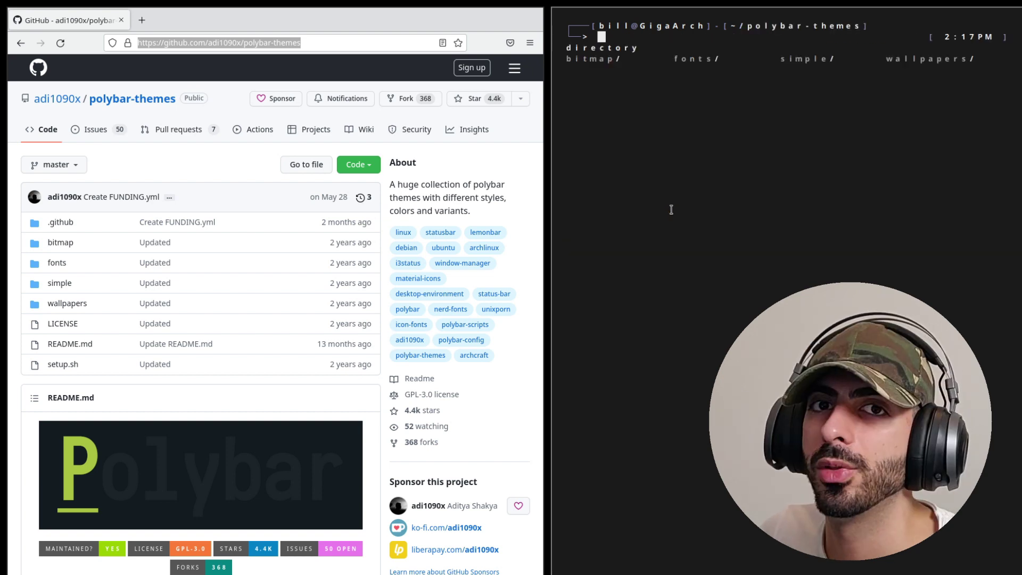
Start the mpd music daemon with sudo and clear the terminal.
text(sudo mpd)
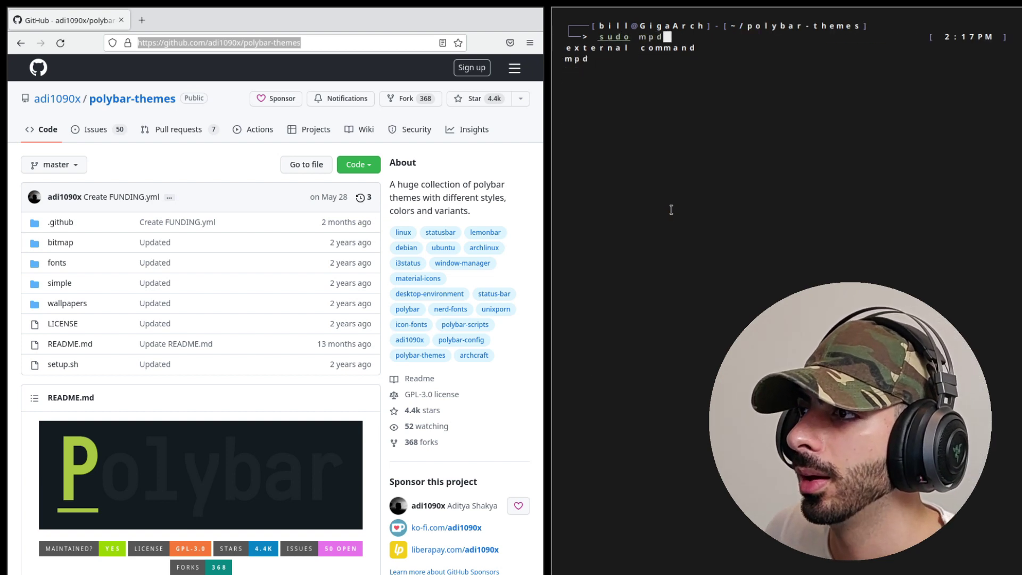
key(Return)
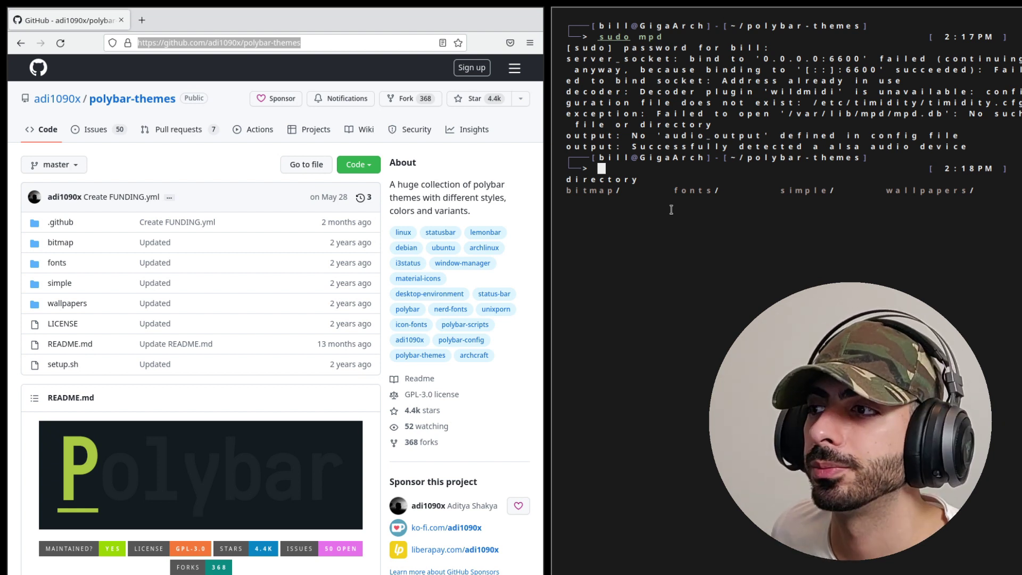
key(ctrl+l)
Run ./setup.sh and install the polybar themes in the Simple style, option 1.
text(./setup.sh)
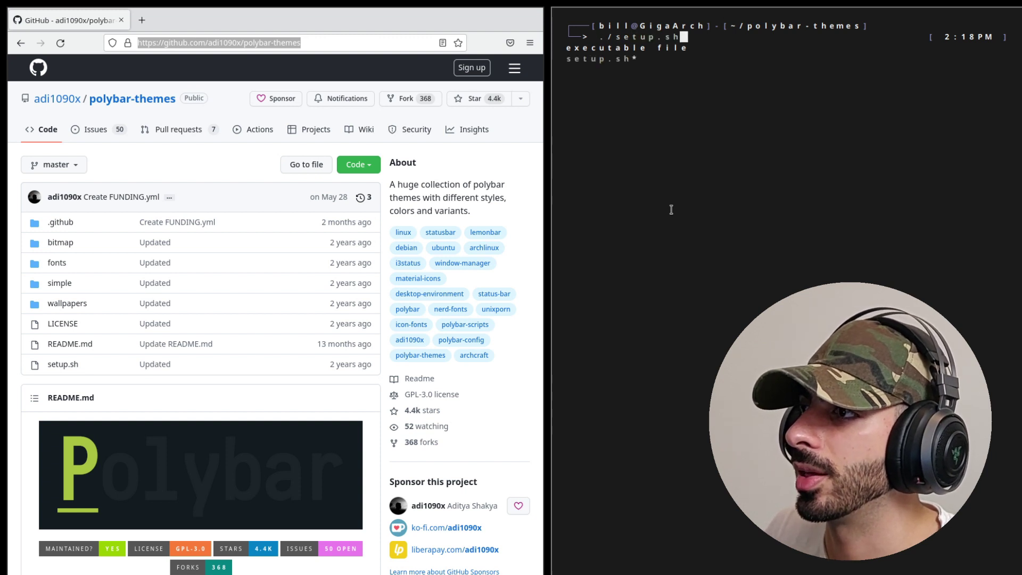
key(Return)
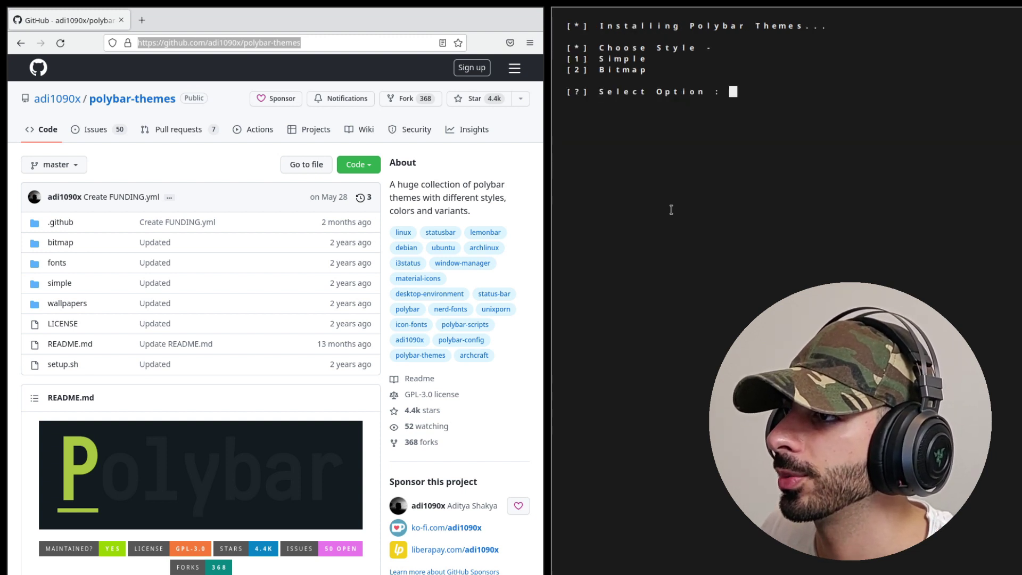
text(1)
key(Return)
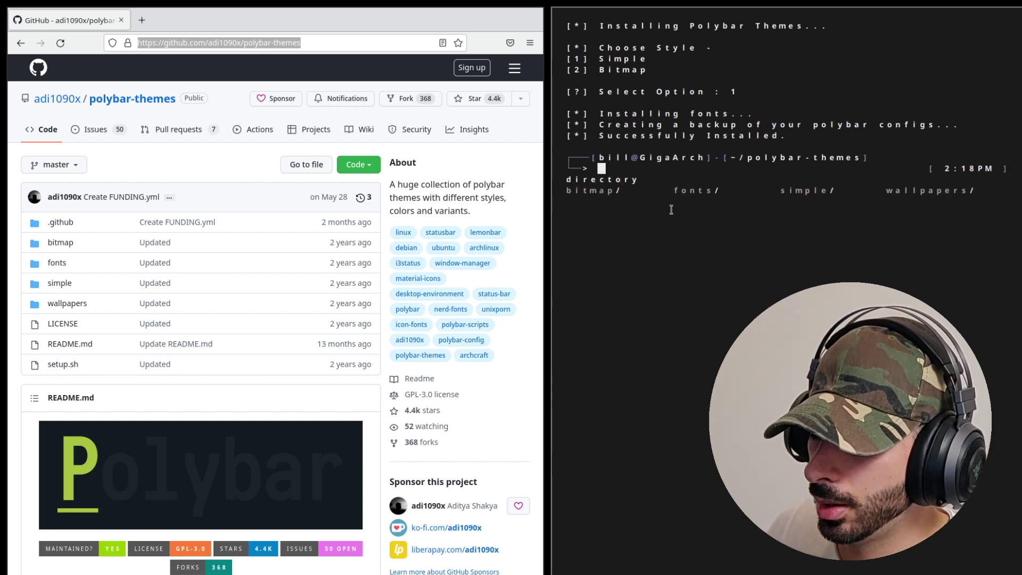
key(ctrl+l)
Check the README's launch instructions and run bash ~/.config/polybar/launch.sh --theme to list the available themes.
scroll(201, 347, down, 20)
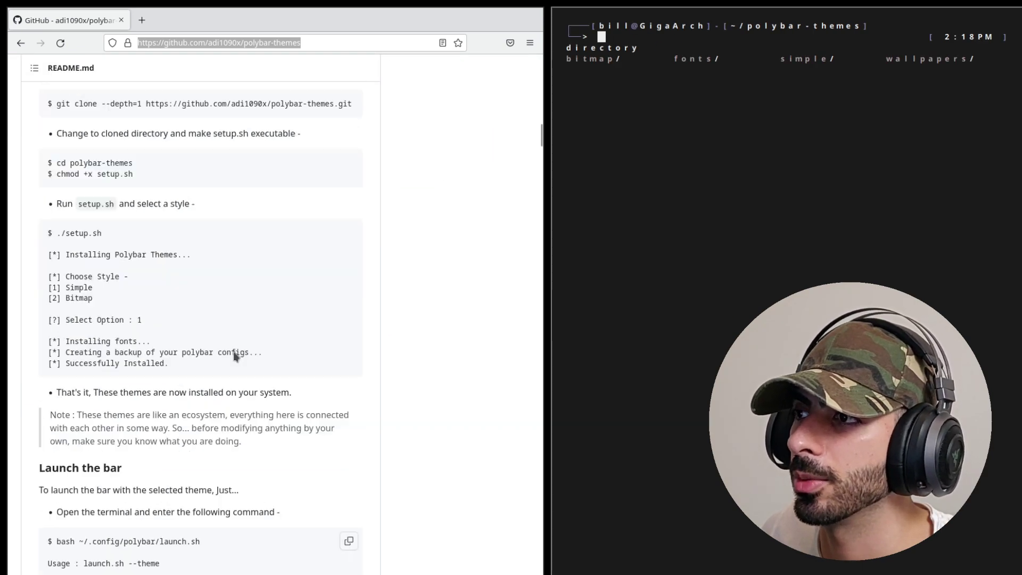
scroll(236, 352, up, 4)
scroll(240, 344, down, 4)
text(bash )
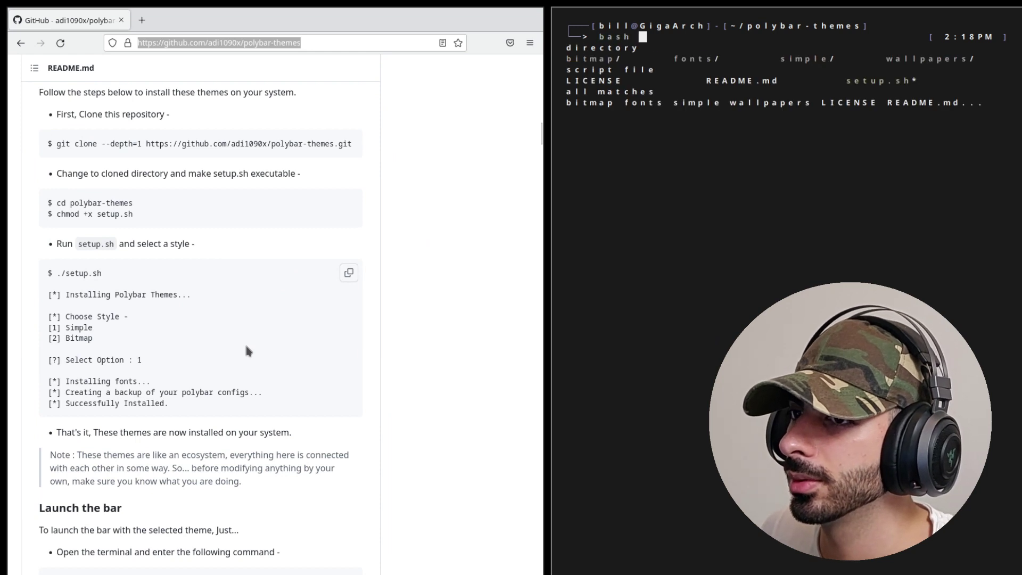
text(~/.config/polybar/)
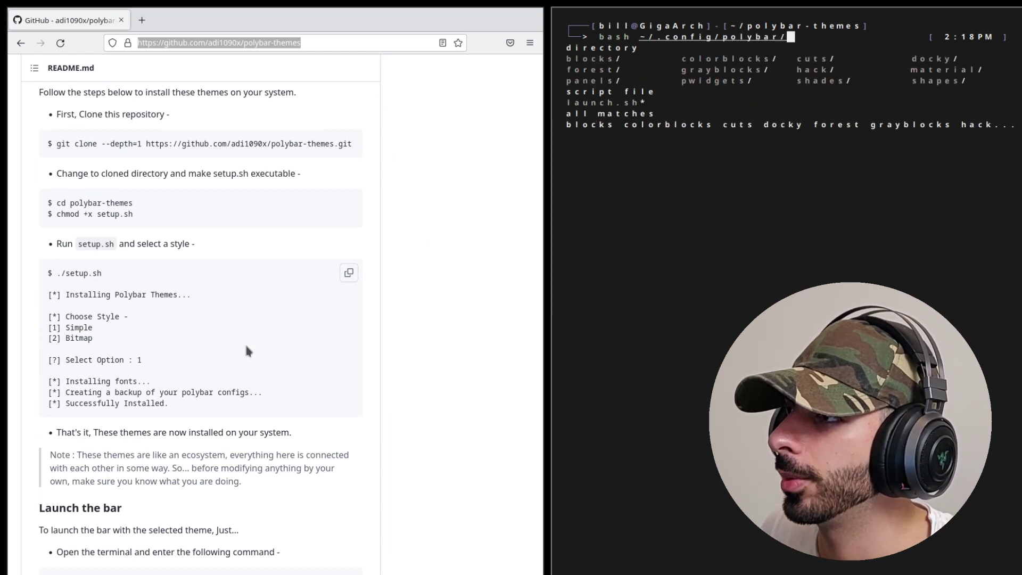
text(launch.sh)
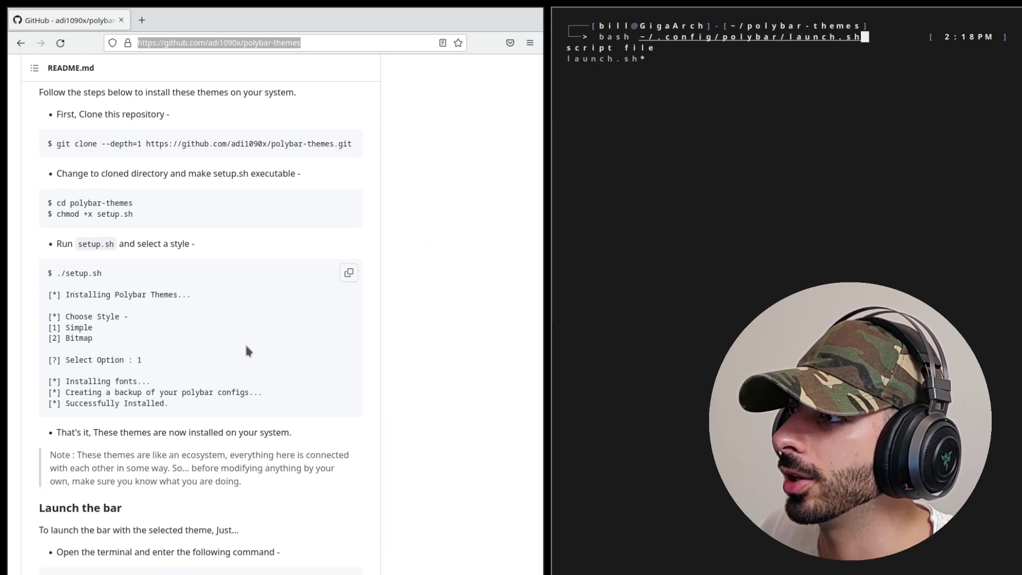
text( --theme)
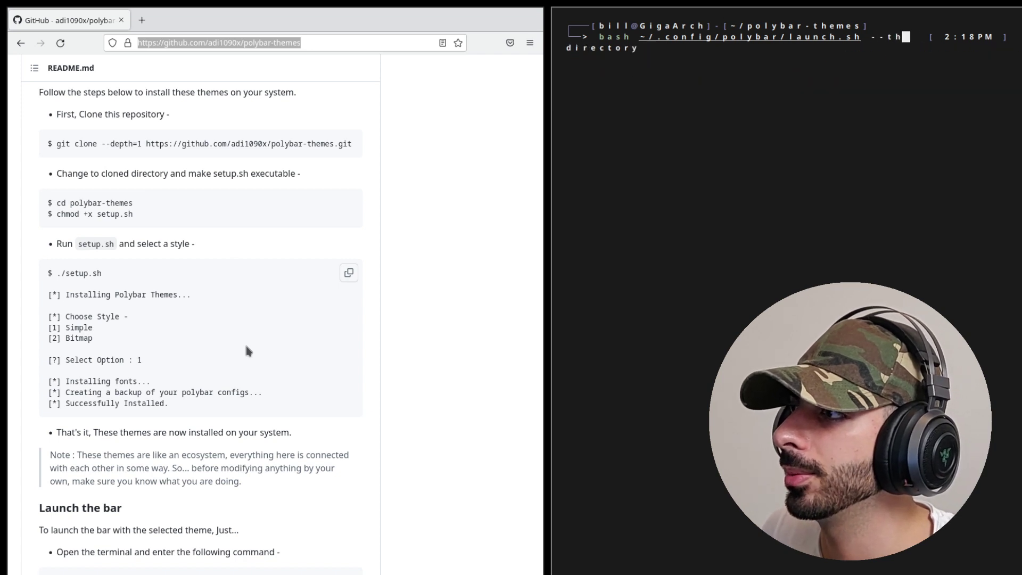
key(Return)
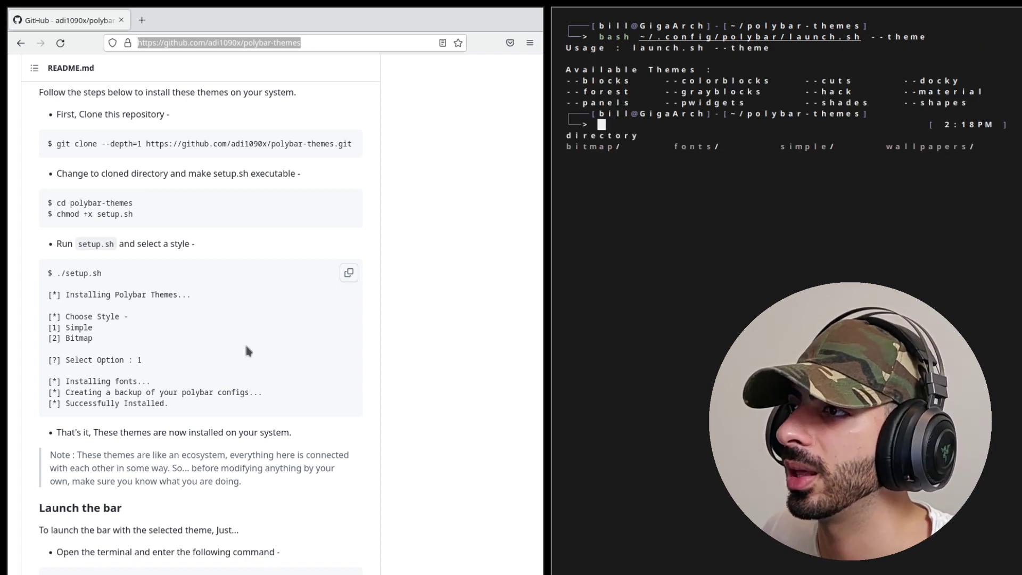
Launch polybar through ~/.config/polybar/launch.sh with the --blocks theme and close the open windows.
key(Up)
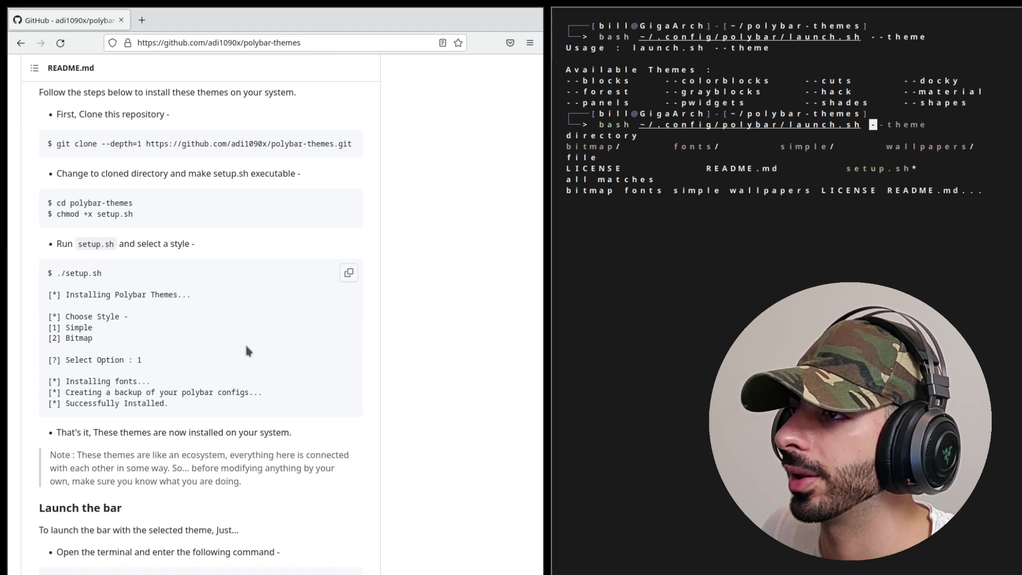
text(--blocks)
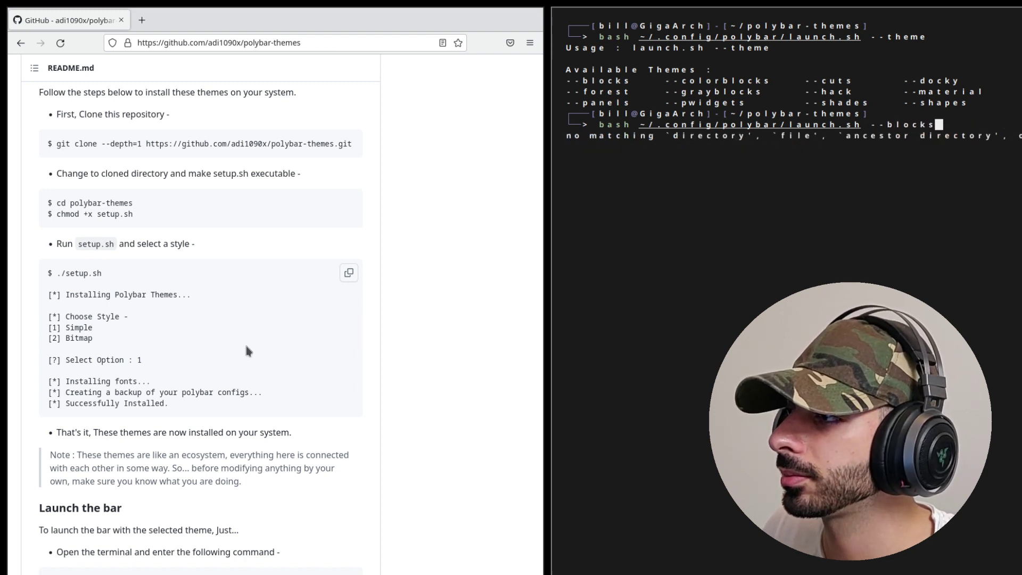
key(Return)
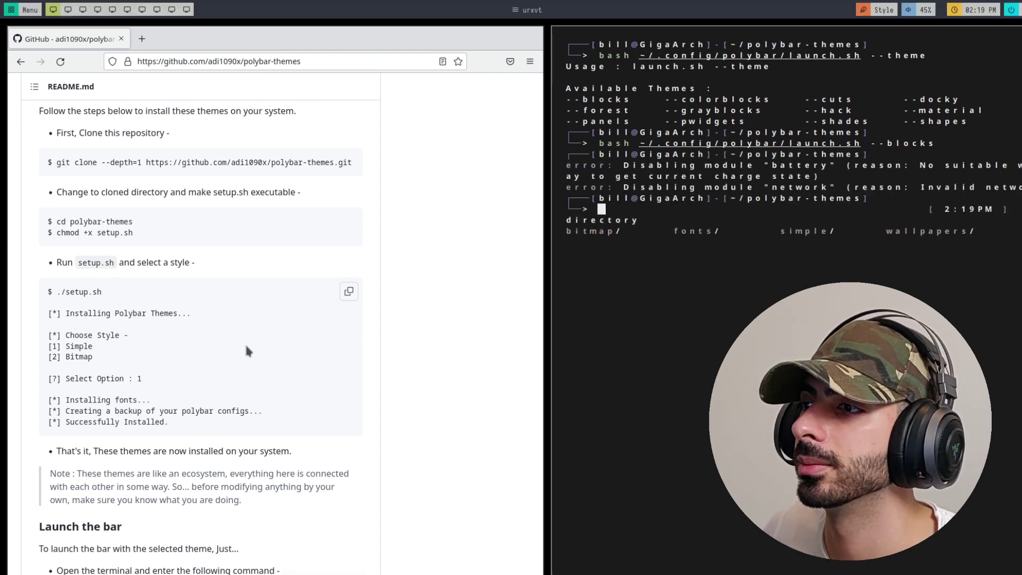
key(super+q)
key(super+q)
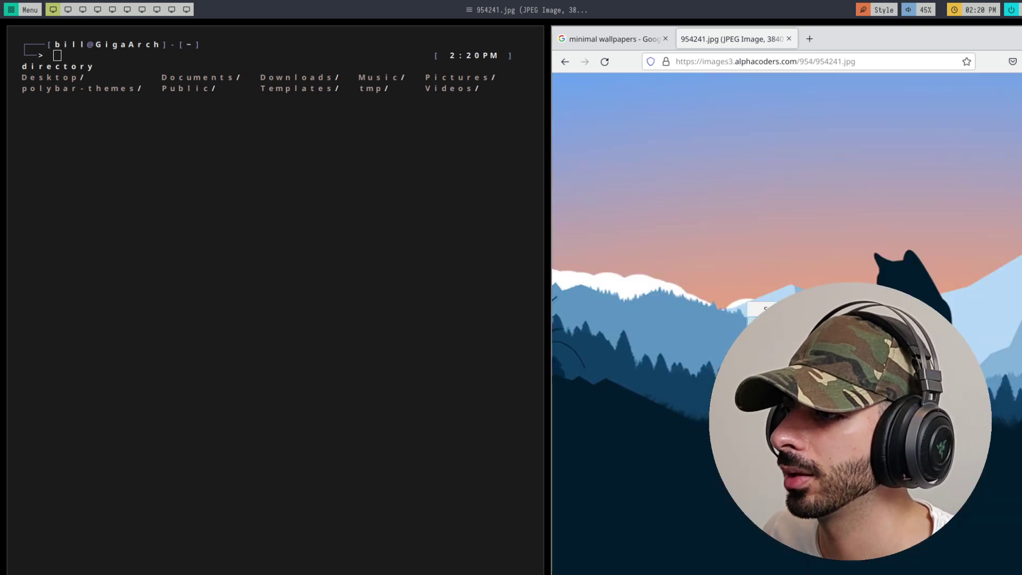
Save the wallpaper image 954241.jpg to Downloads and set it as the desktop background with feh --bg-fill.
key(ctrl+s)
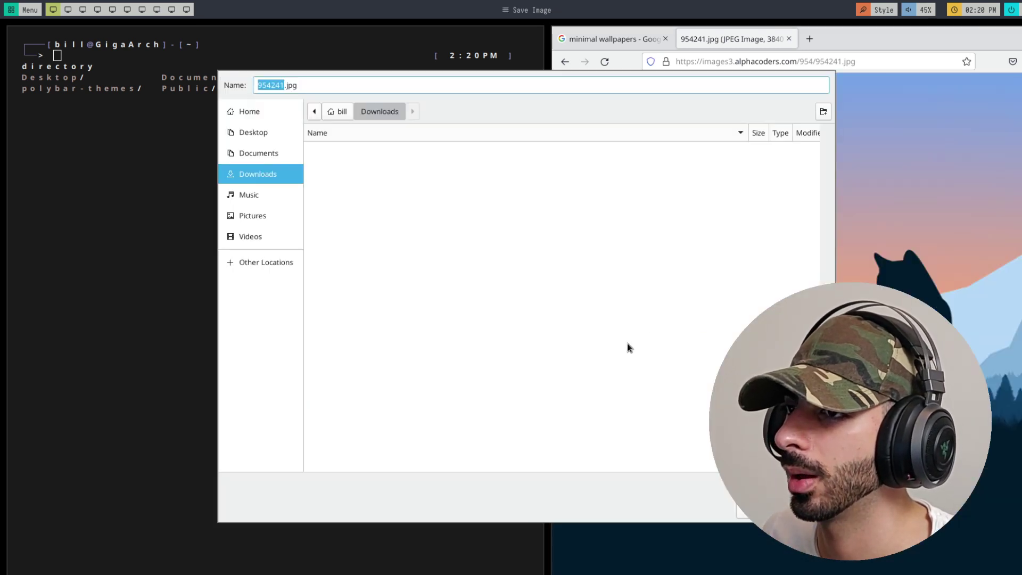
key(Return)
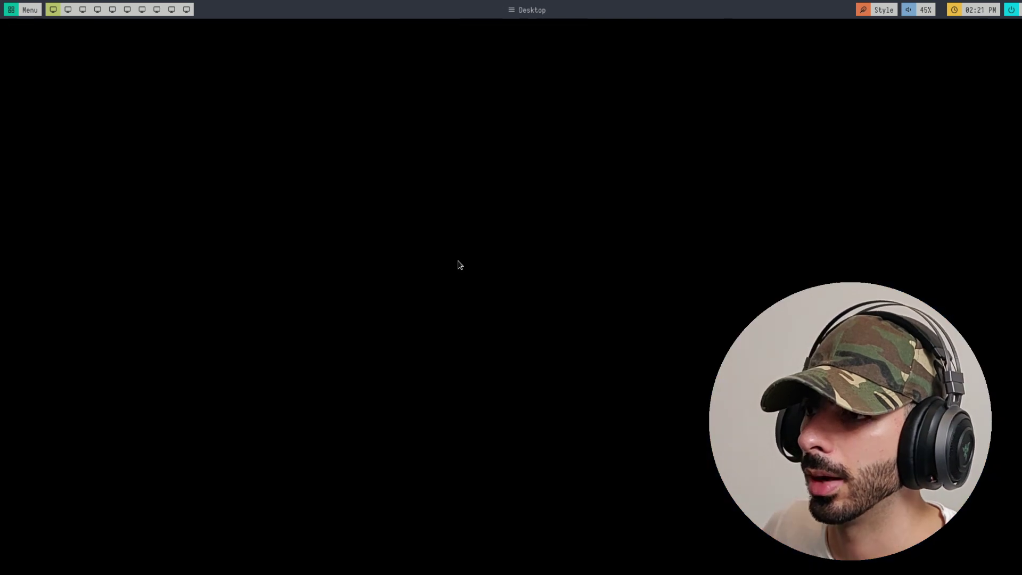
key(super+Return)
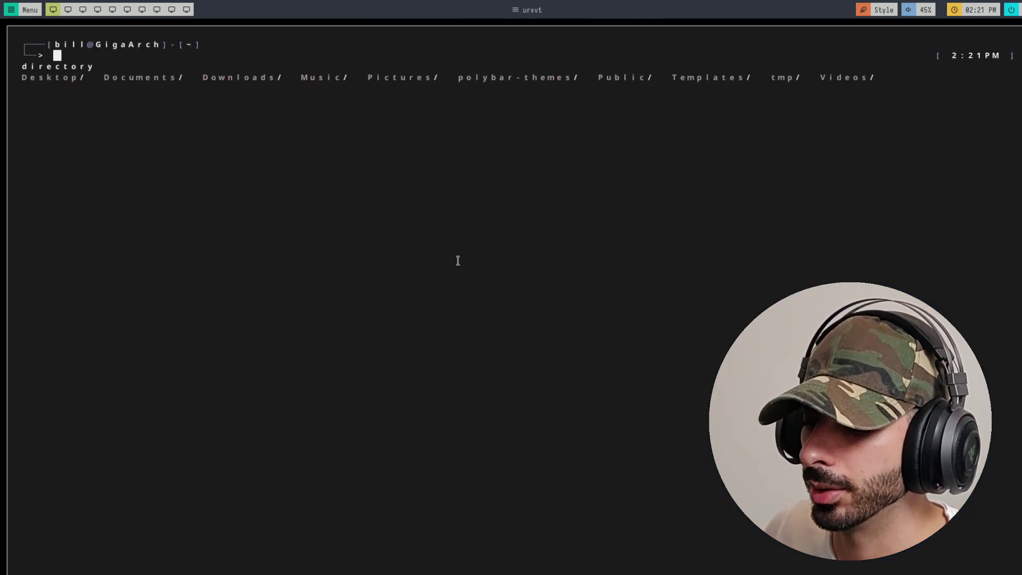
text(feh )
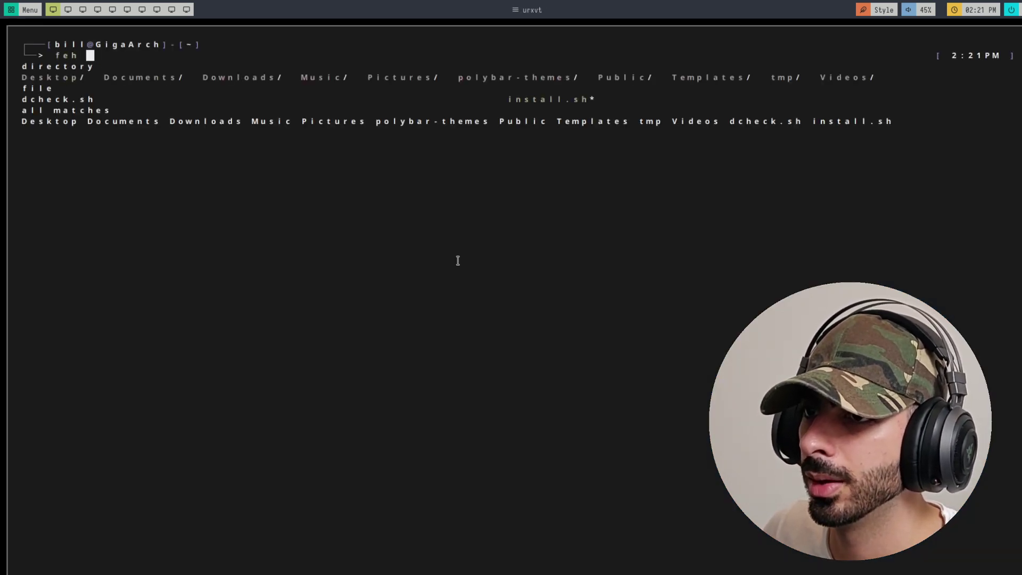
text(--bg-f)
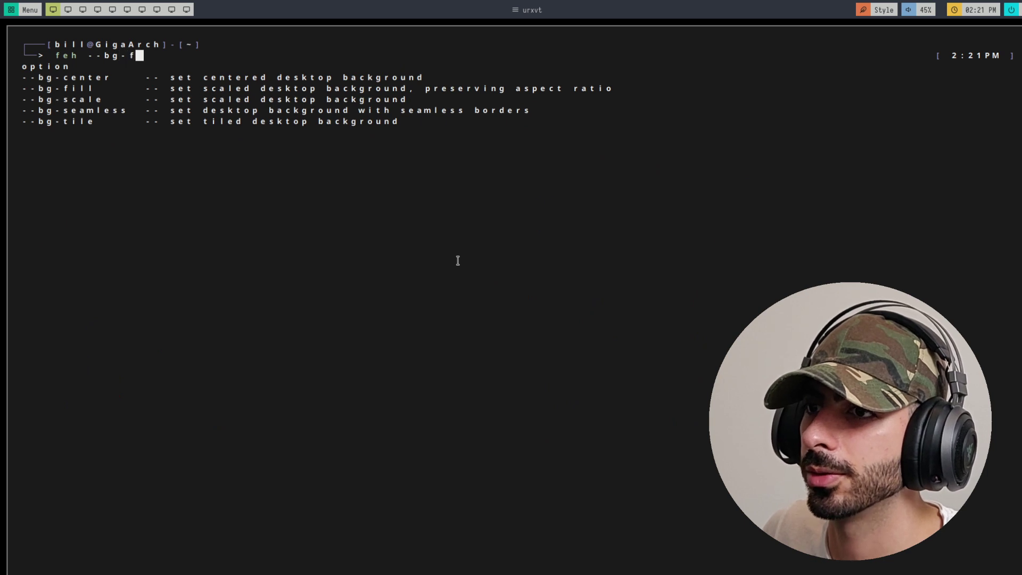
text(ill ~/Do)
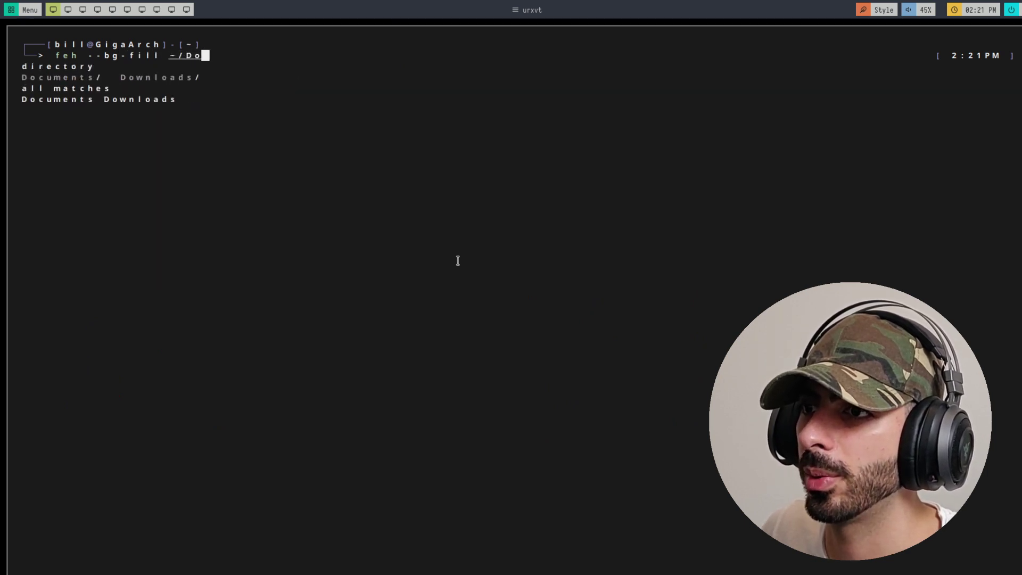
text(w)
key(Tab)
key(Tab)
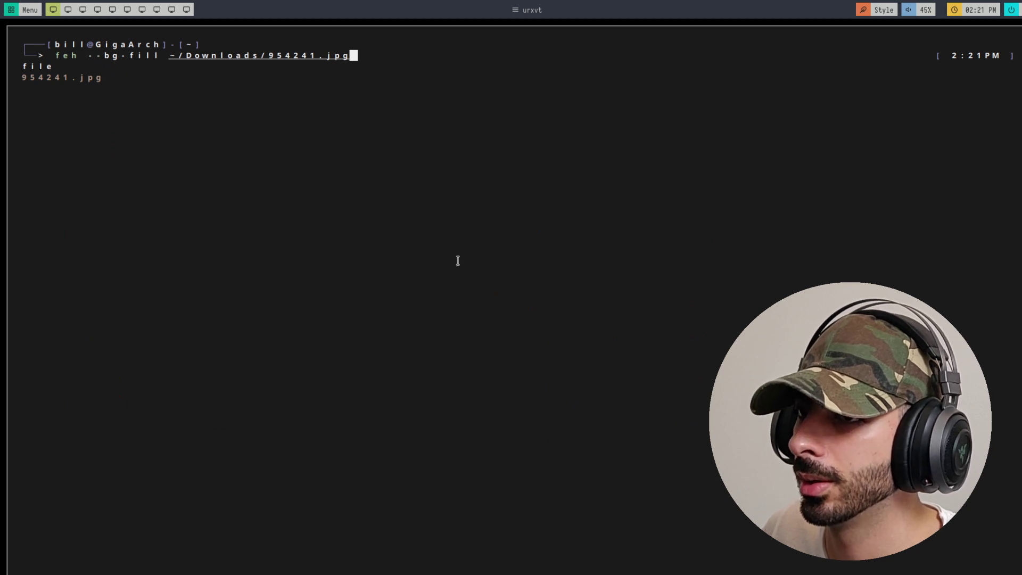
key(Return)
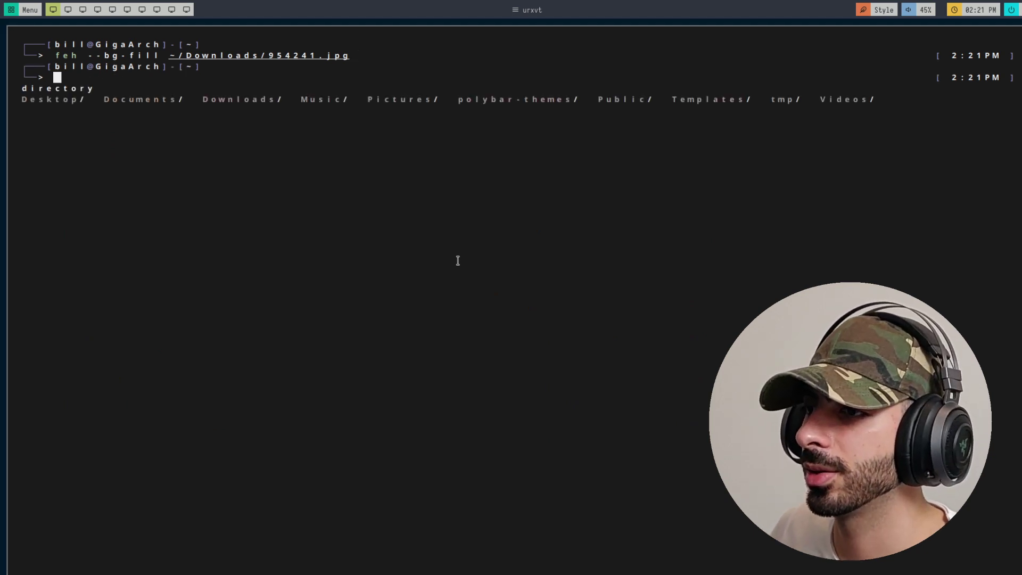
key(super+q)
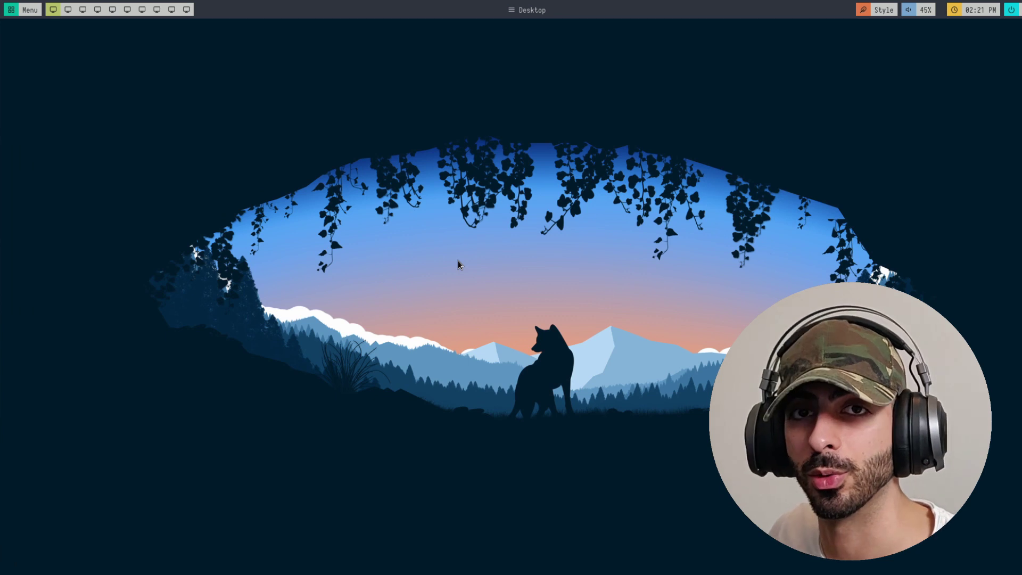
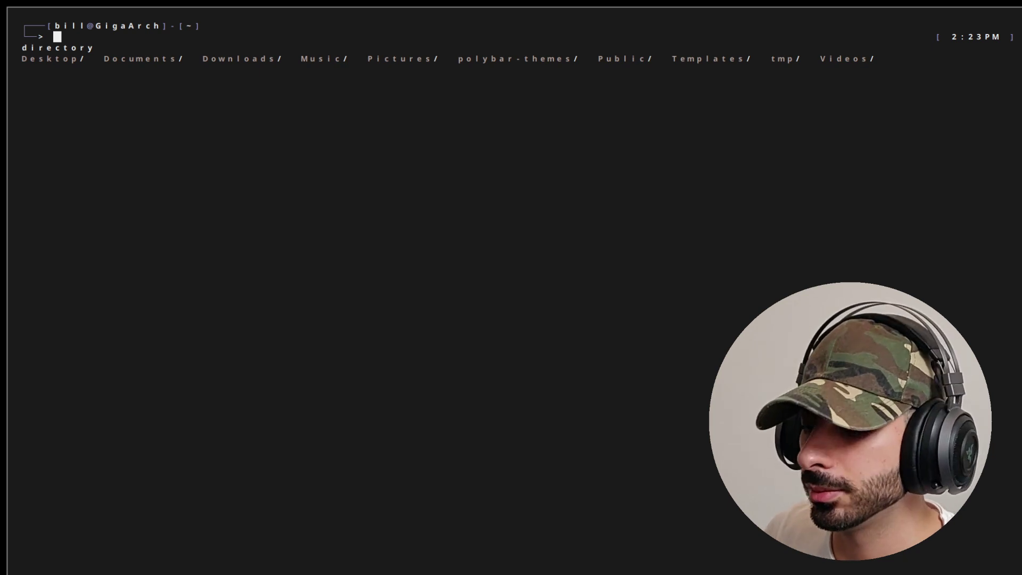
Open ~/.config/bspwm/bspwmrc in vim.
text(vim ~)
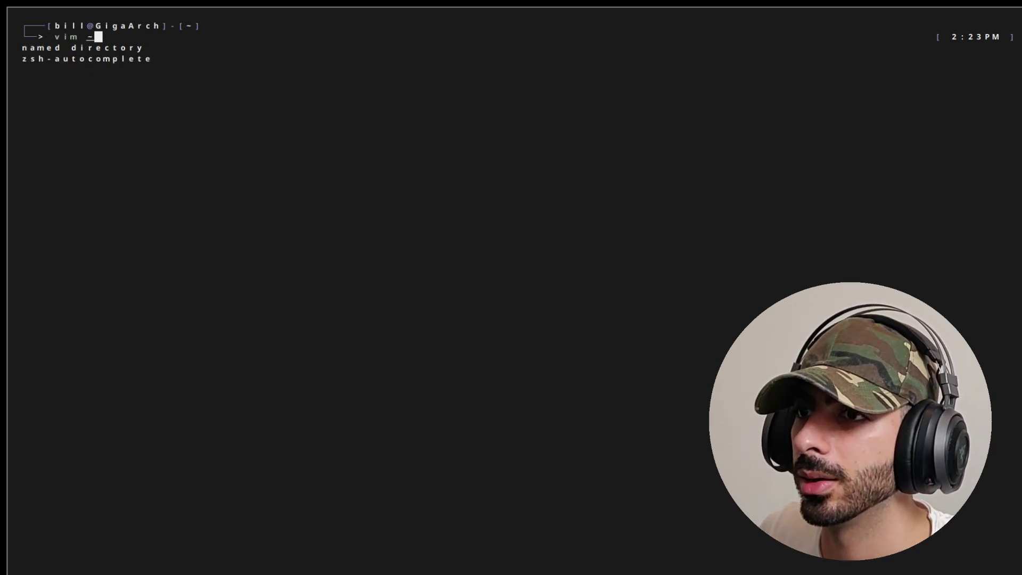
text(/.config/bspwm/bs)
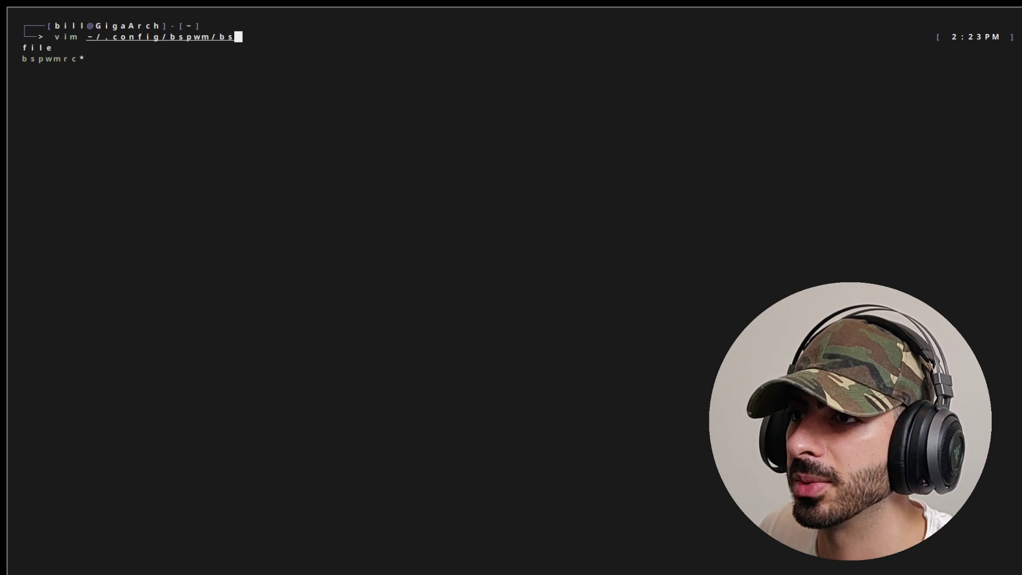
key(Tab)
key(Return)
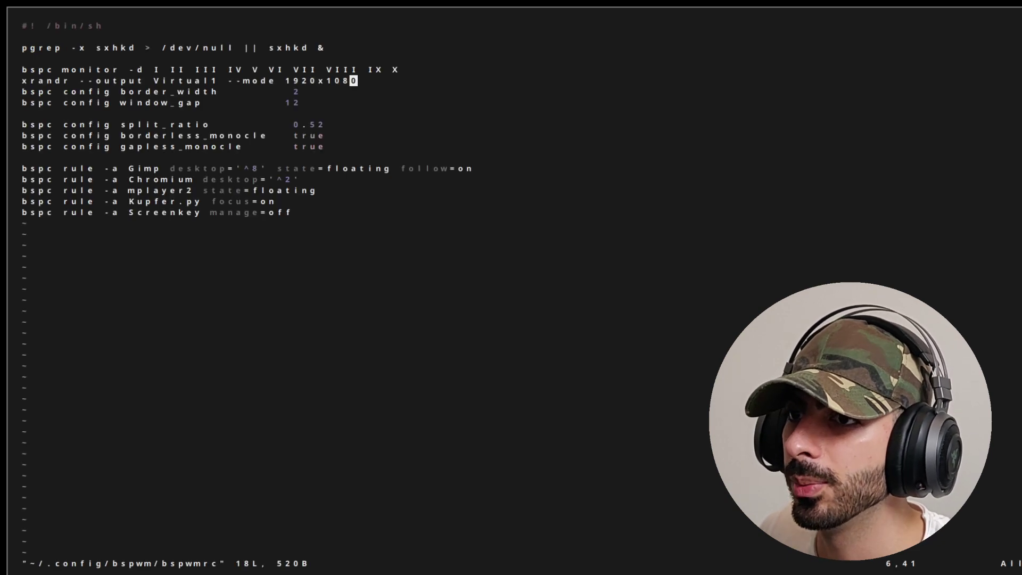
Add the line bash ~/.config/polybar/launch.sh --blocks below the xrandr line in bspwmrc.
key(j)
key(k)
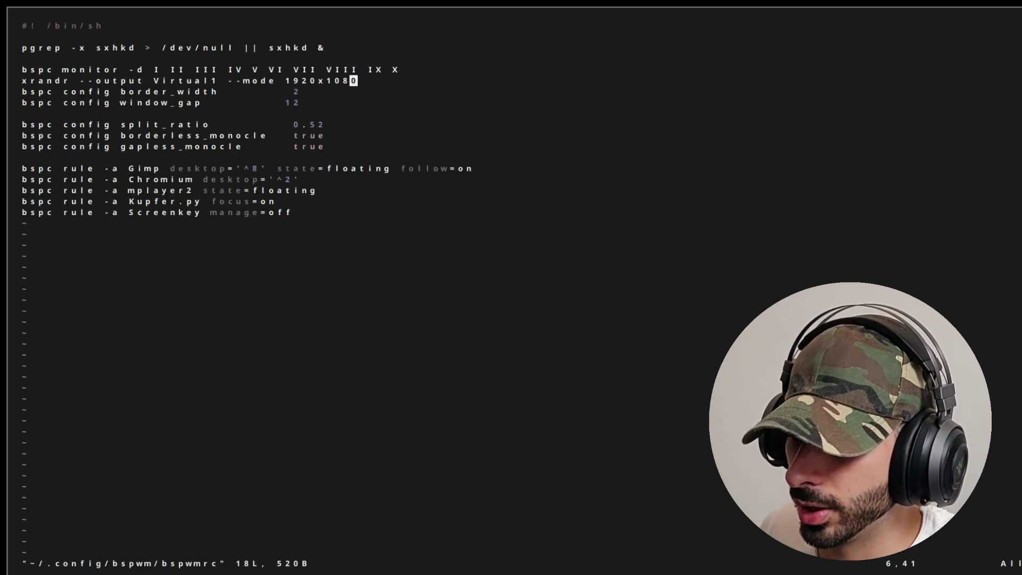
key(a)
key(Return)
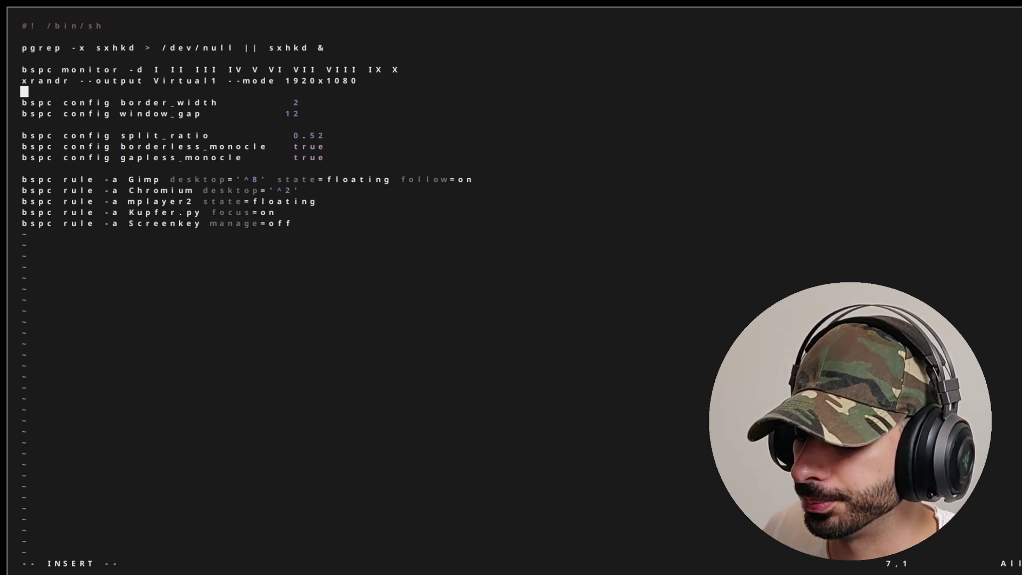
text(bash )
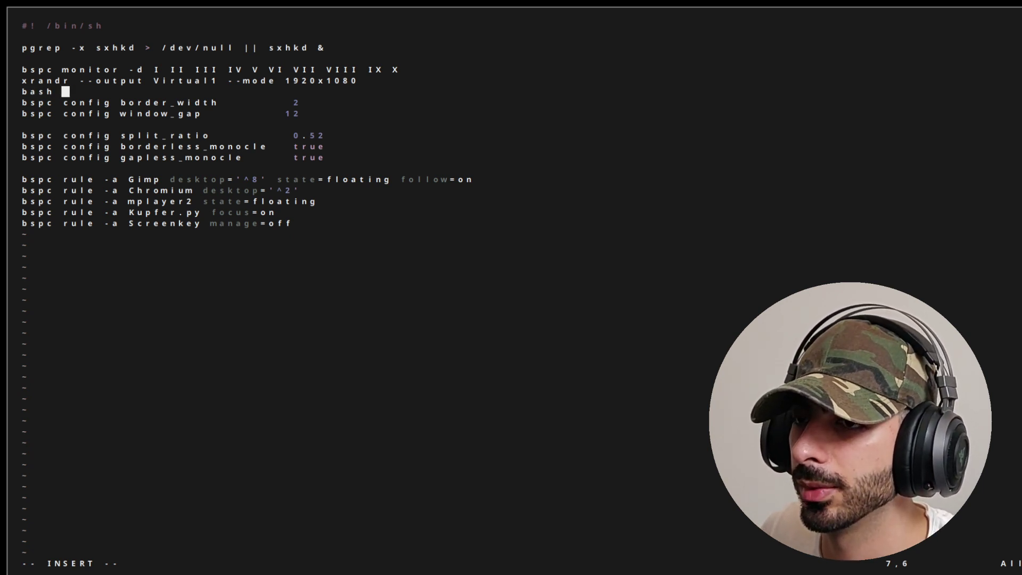
text(~/.config/)
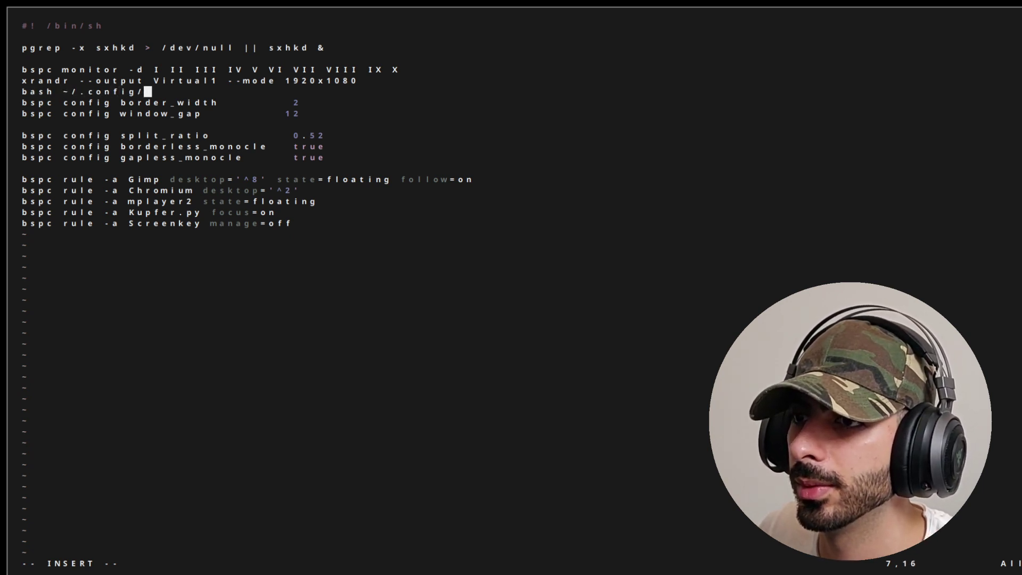
text(polybar/)
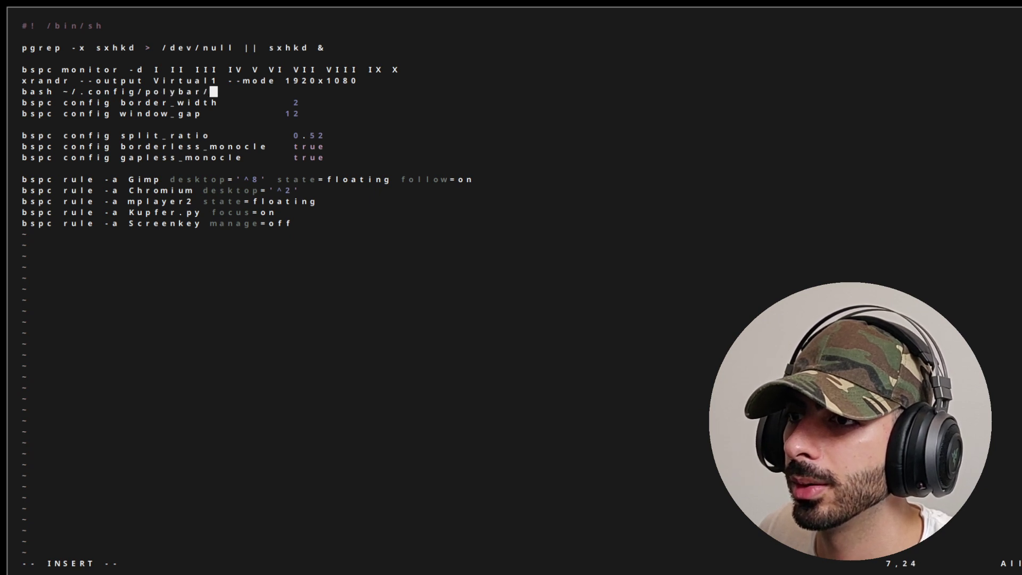
text(launch.sh)
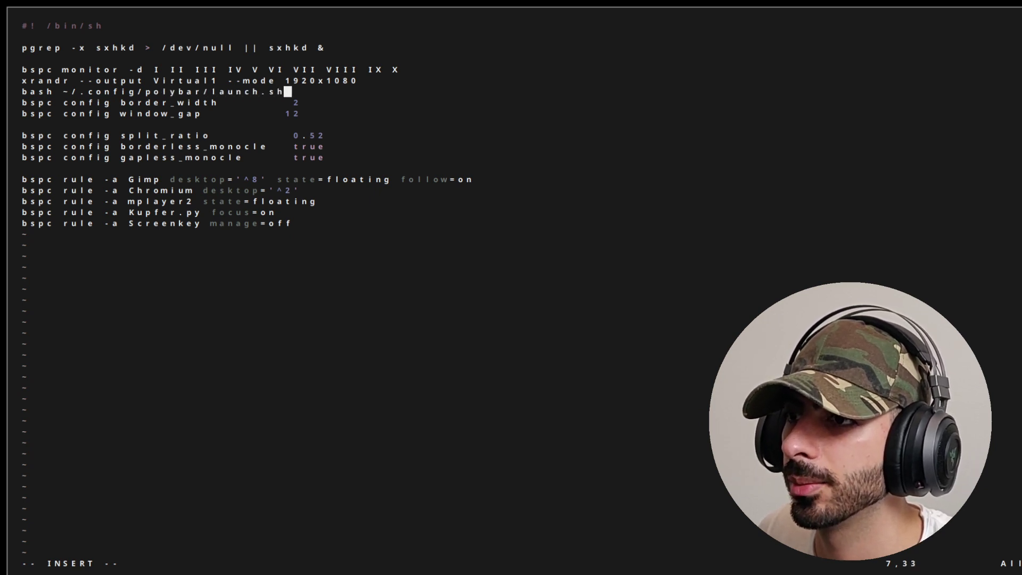
text( --blocks)
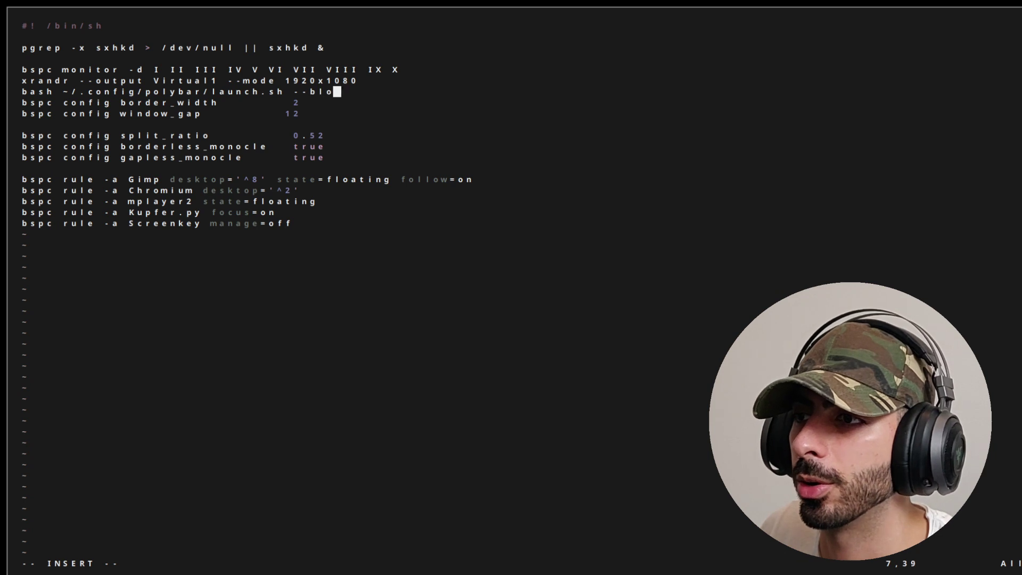
Start a new line below the polybar launch command with feh --bg-fill ~/Downloads/.
key(Return)
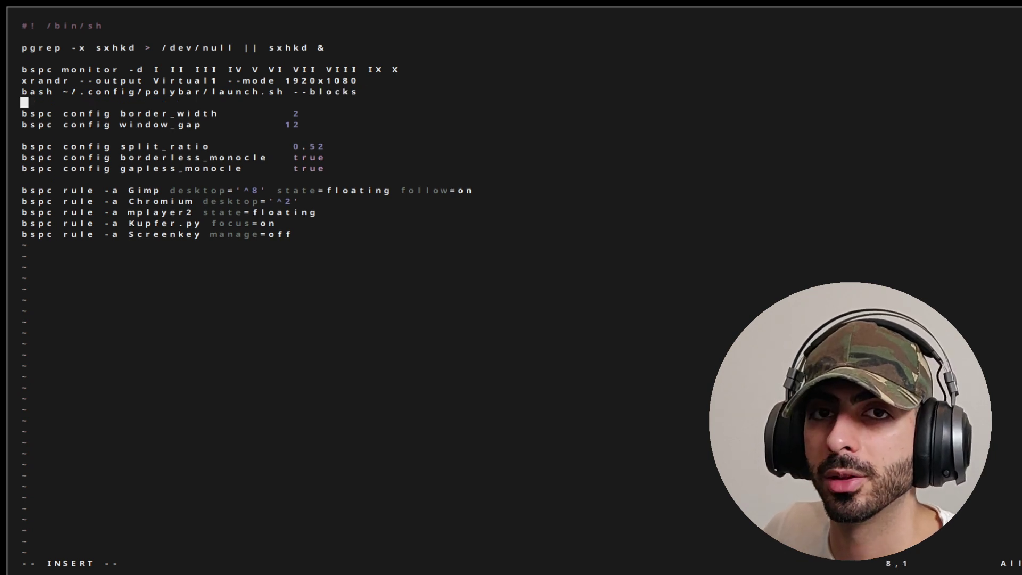
text(feh )
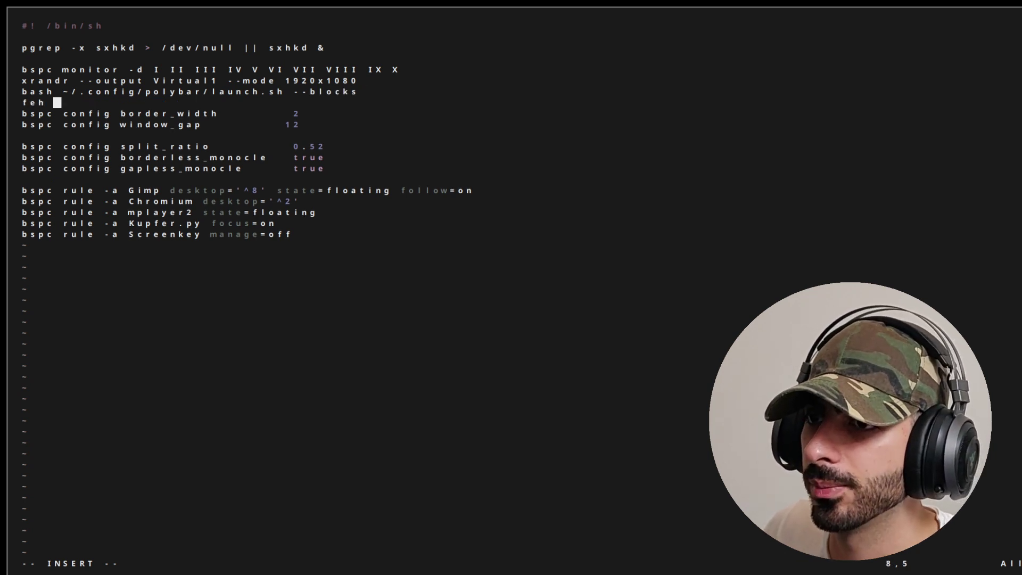
text(--bg-fi)
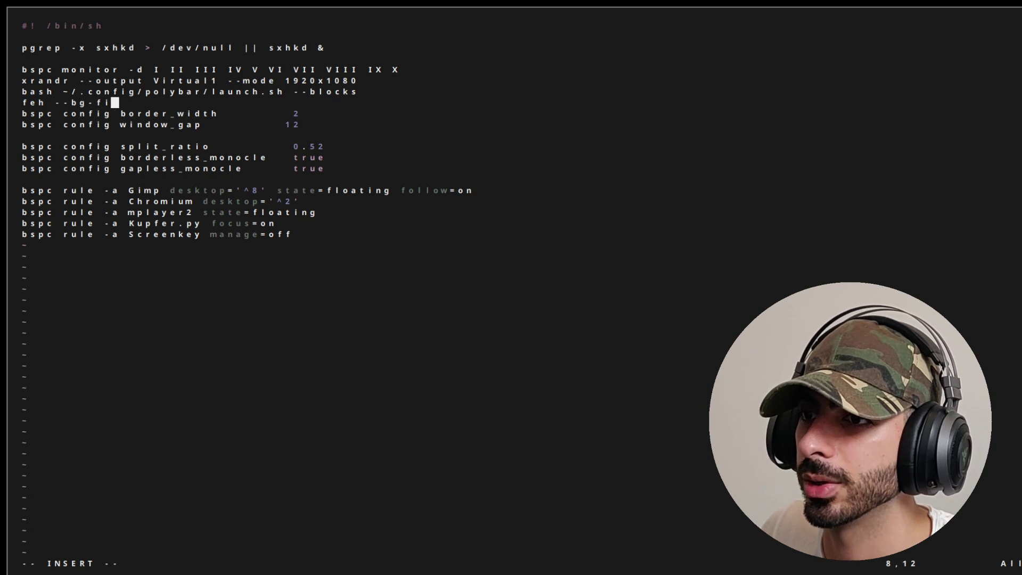
text(ll ~/Downloads/)
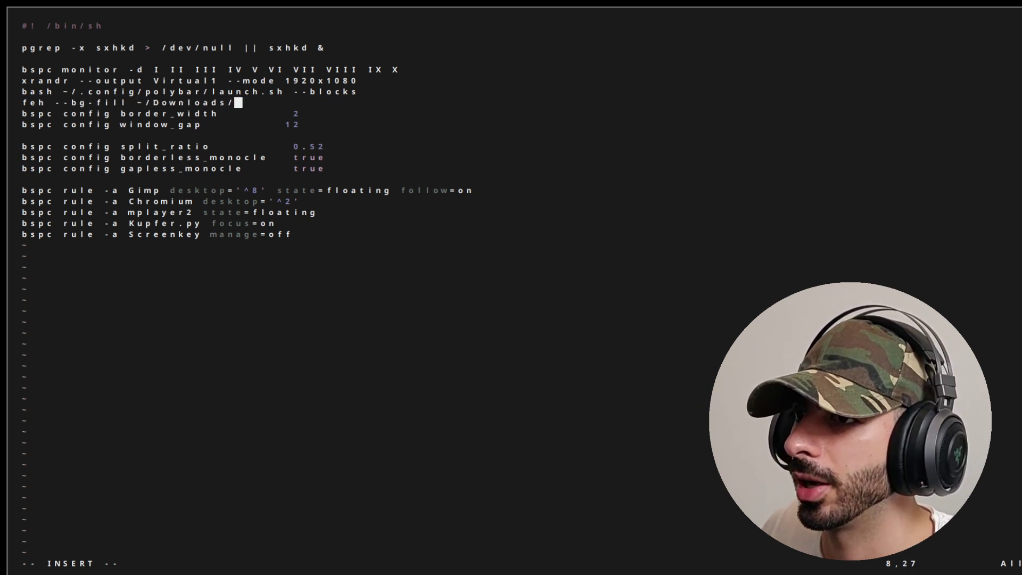
List the contents of the Downloads folder in a new terminal to check the wallpaper's file name.
key(super+Return)
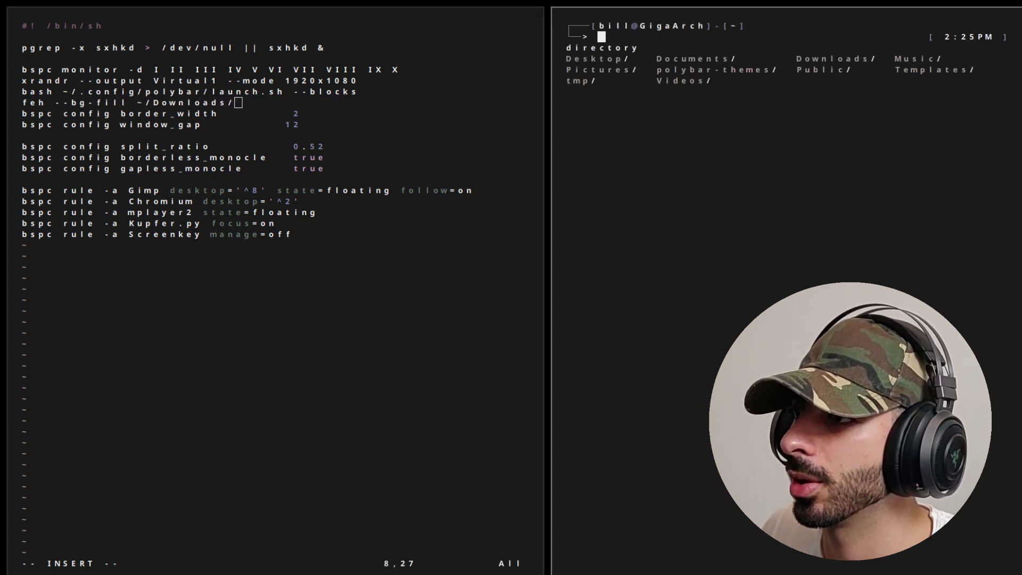
text(cd Dow)
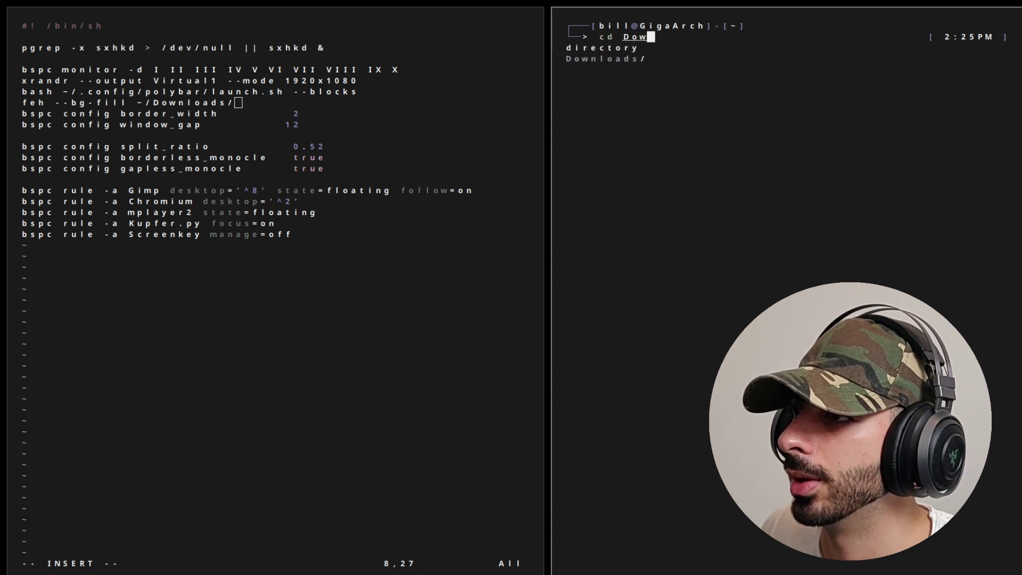
key(Tab)
key(Return)
text(ls)
key(Return)
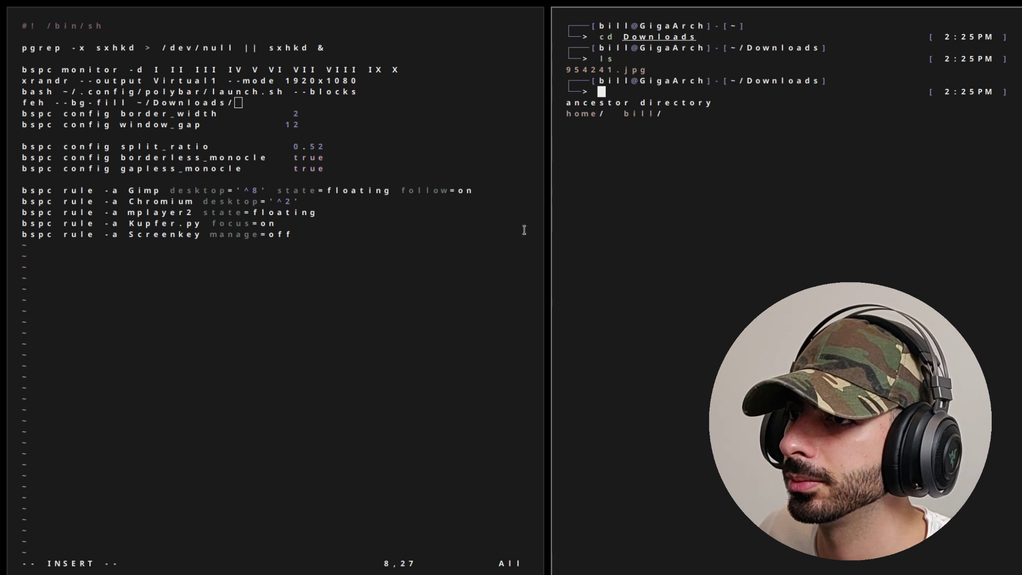
Complete the feh line's path in bspwmrc with the file name 954241.jpg.
click(279, 223)
text(9542)
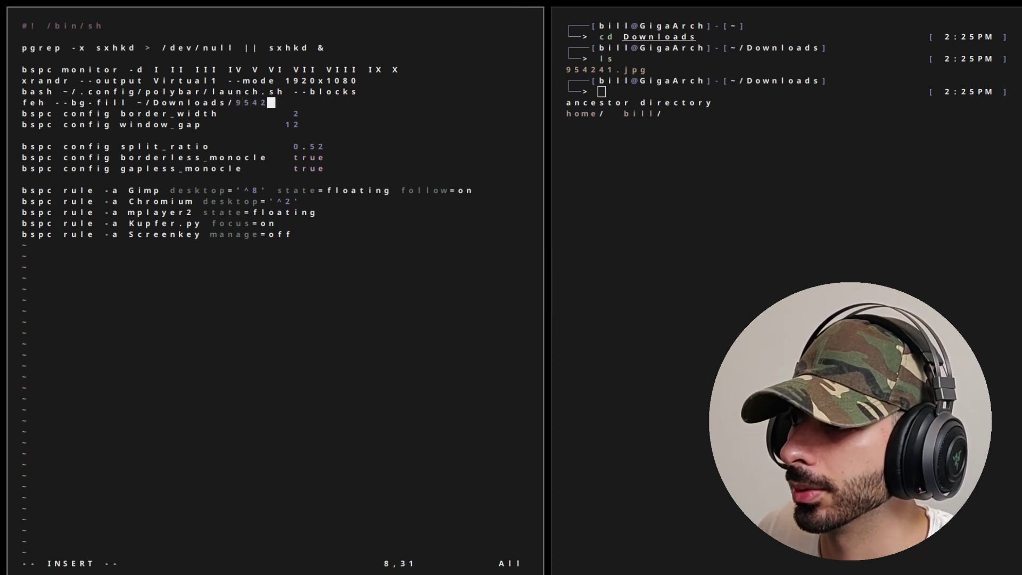
text(41.jpg)
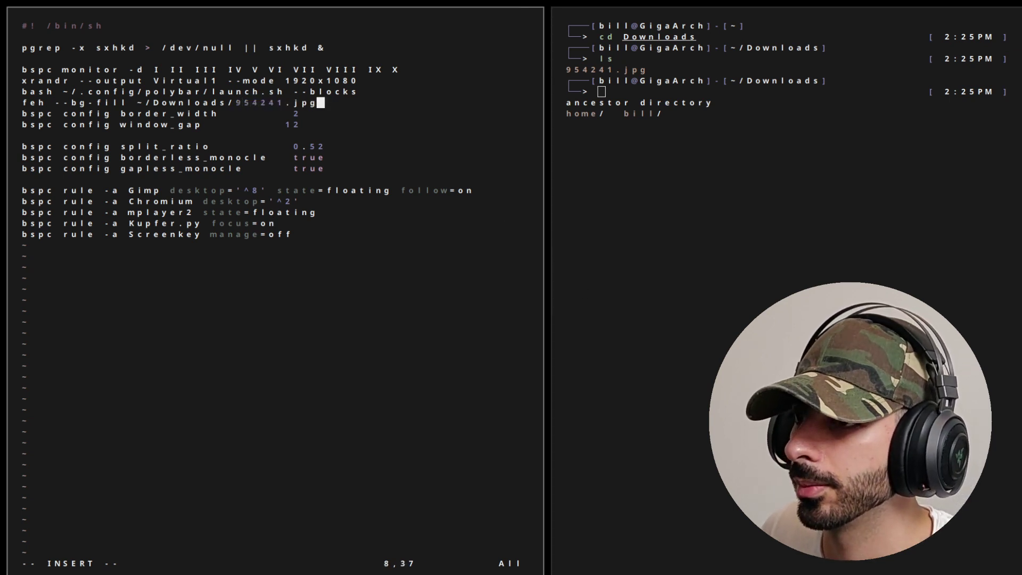
Add the line picom & below the feh command, then save bspwmrc and exit vim.
key(Return)
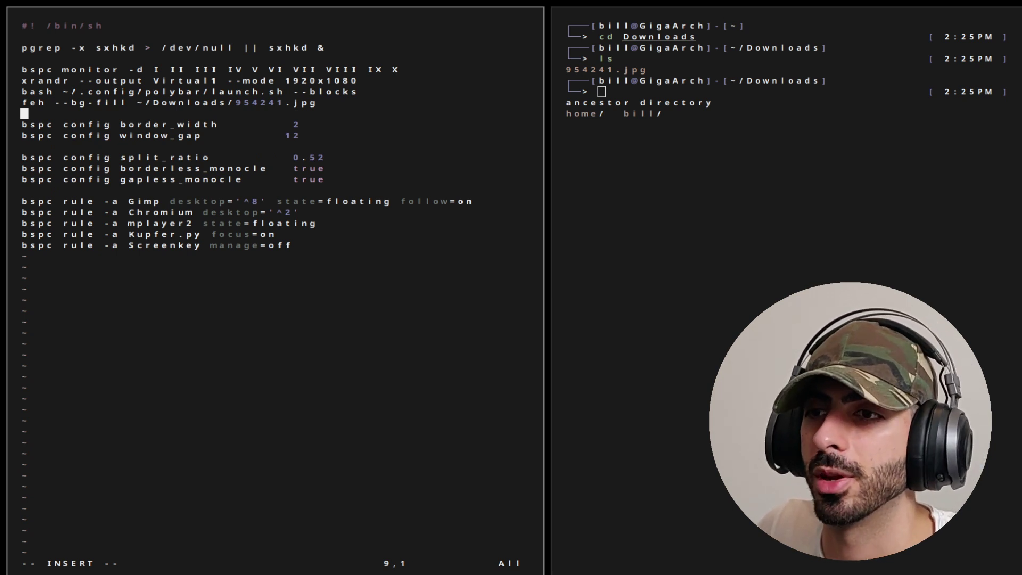
text(picom )
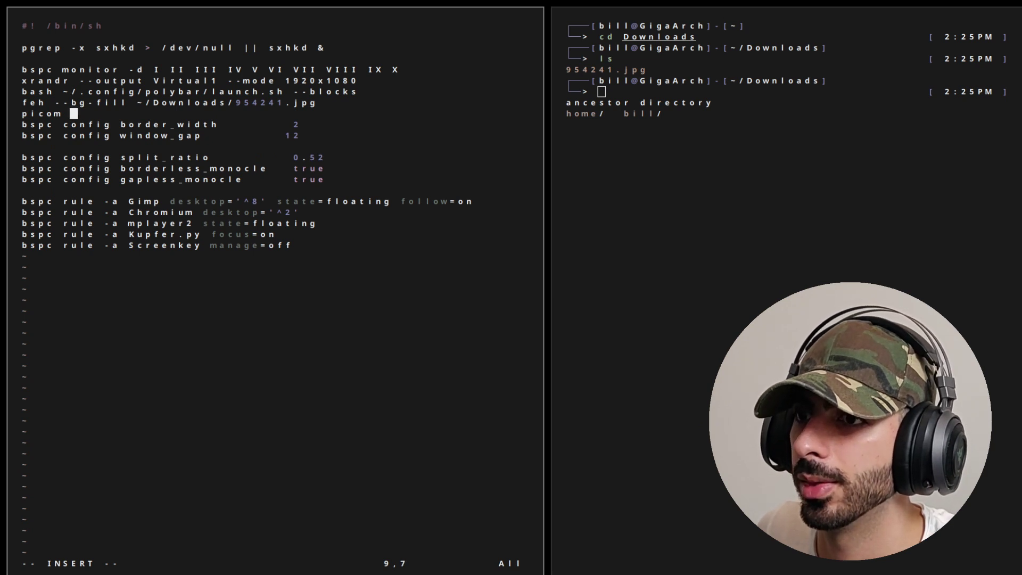
text(&)
key(Escape)
text(:w)
key(Return)
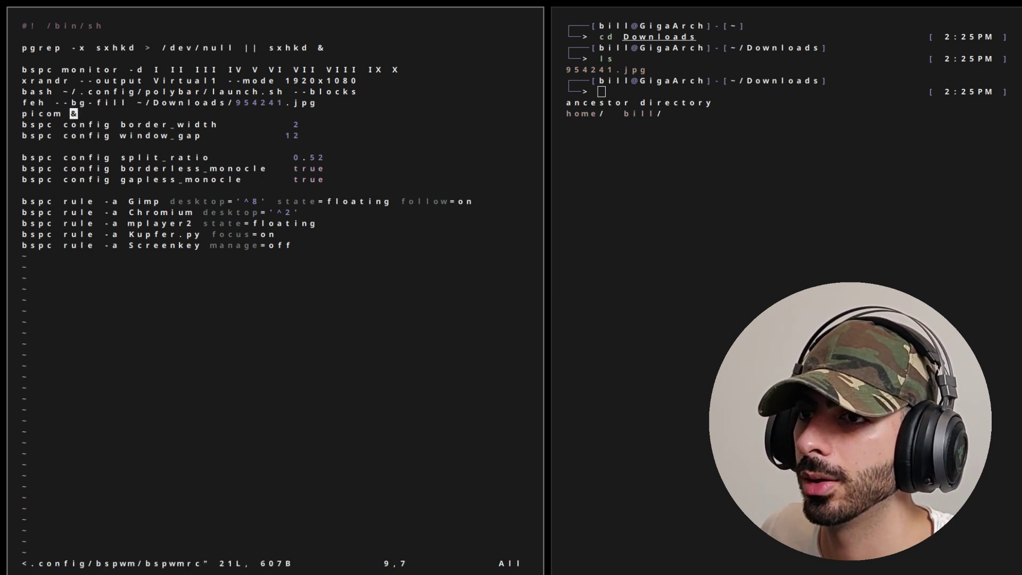
text(:q)
key(Return)
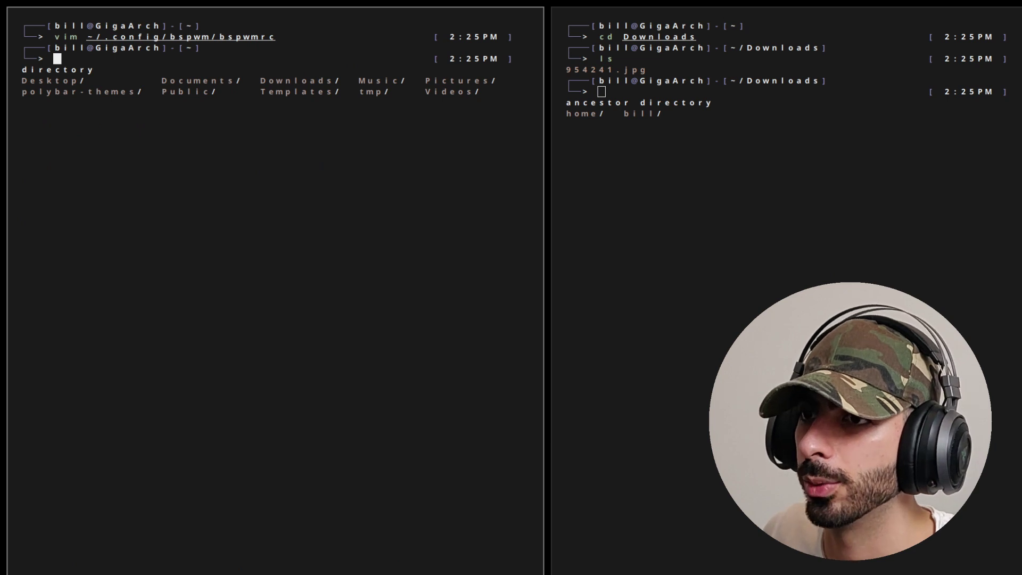
Quit the bspwm session and log back in with the account password.
key(super+alt+q)
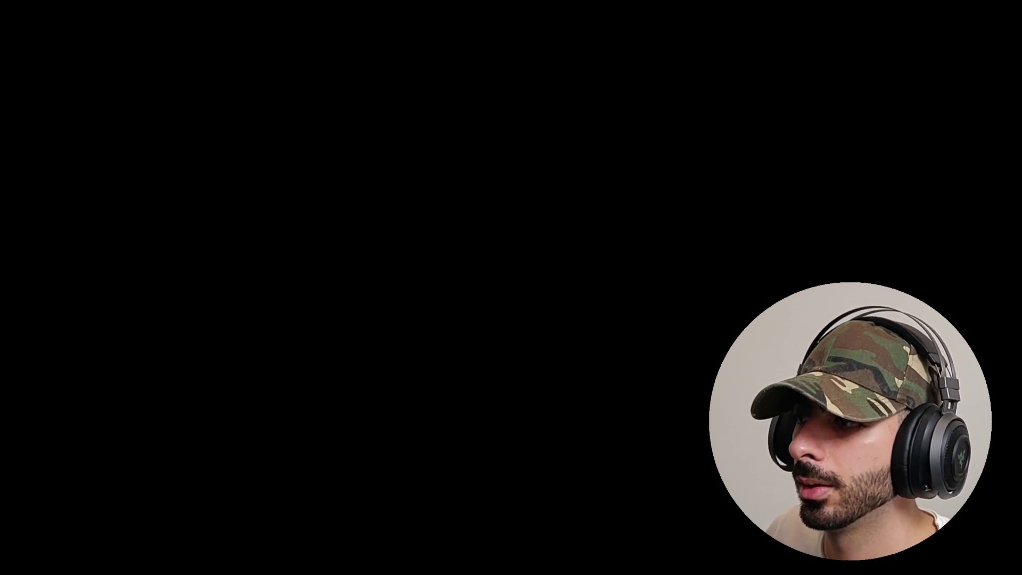
text(•••••••)
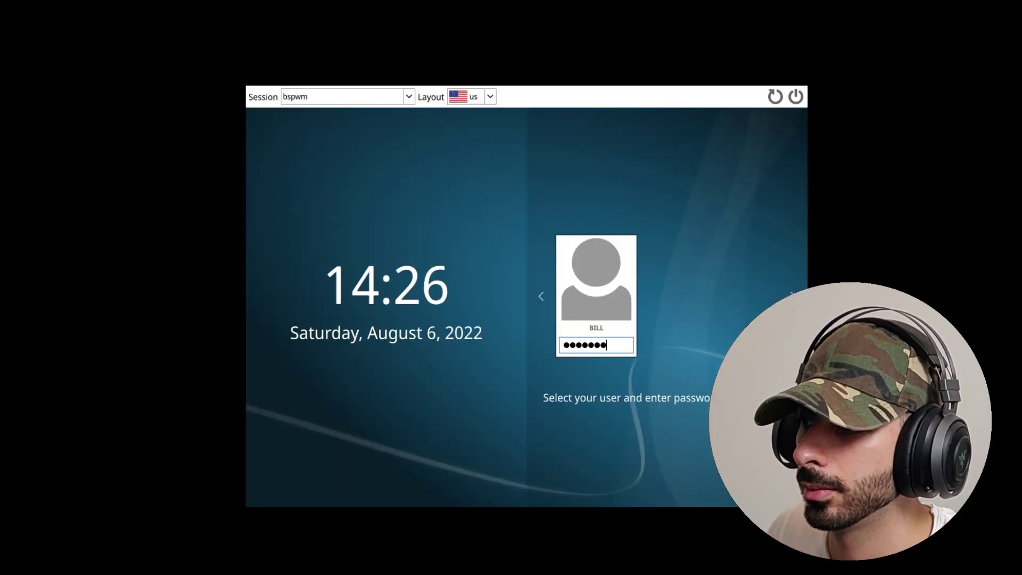
key(Return)
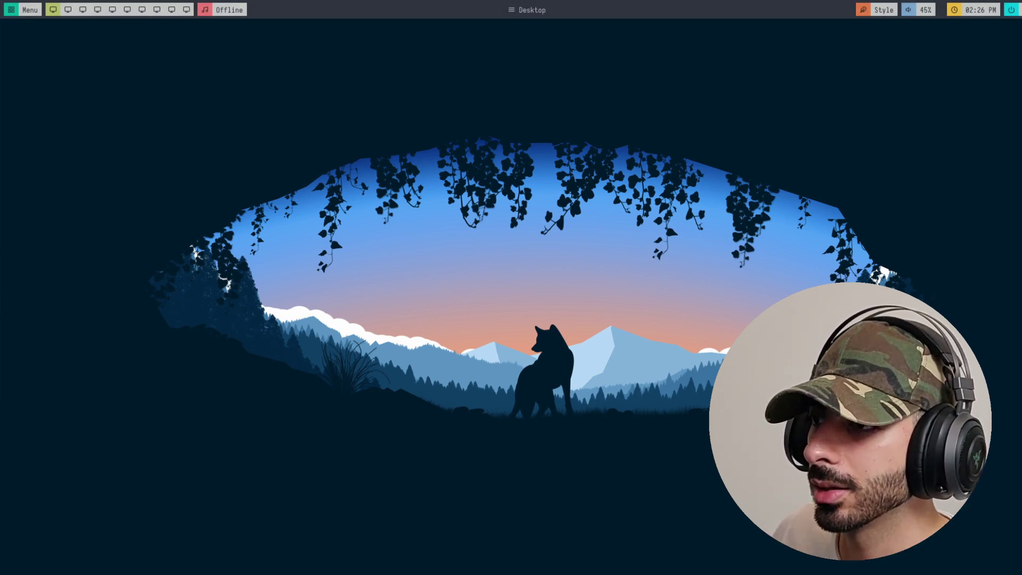
Open five tiled terminal windows and close all but one of them.
key(super+Return)
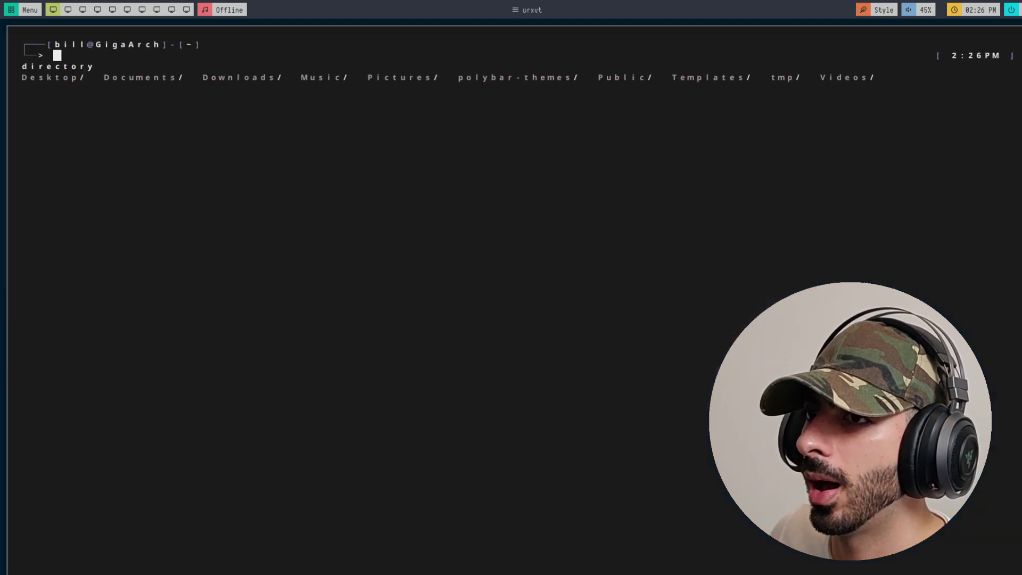
key(super+Return)
key(super+Return)
key(super+Return)
key(super+Return)
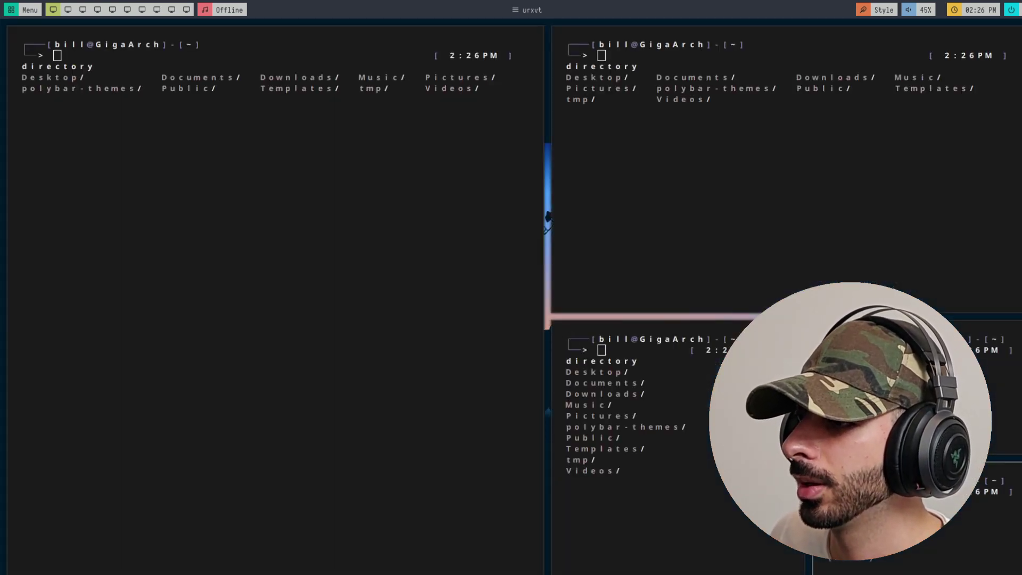
key(super+shift+q)
key(super+shift+q)
key(super+shift+q)
key(super+shift+q)
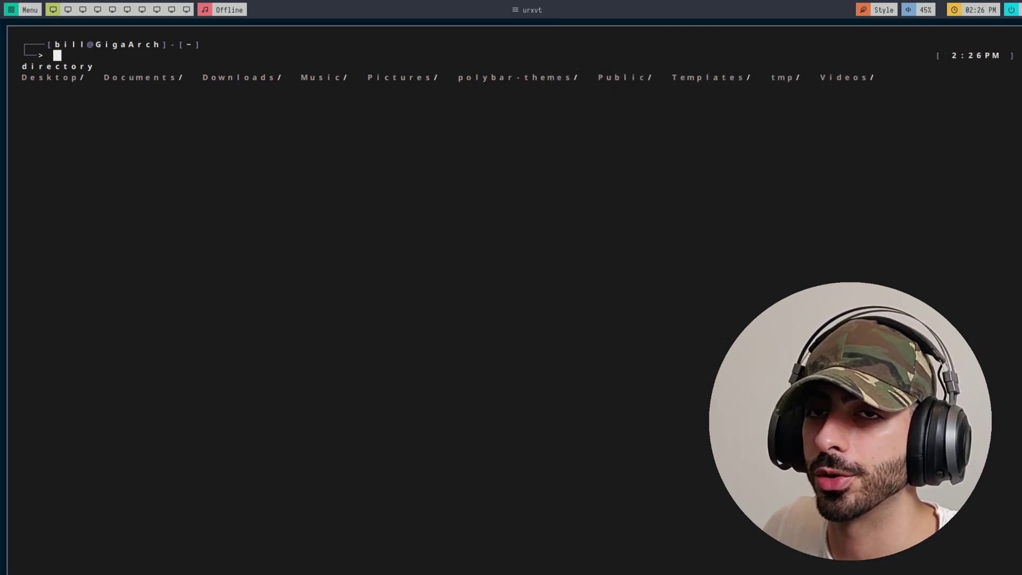
Open ~/.config/picom/picom.conf in vim.
text(vim )
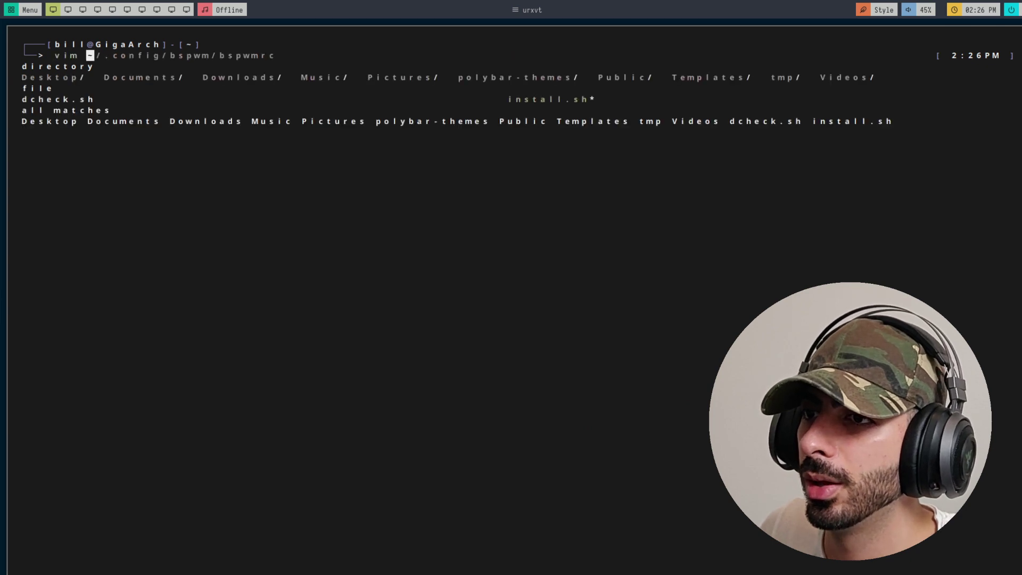
text(~/.config/p)
key(BackSpace)
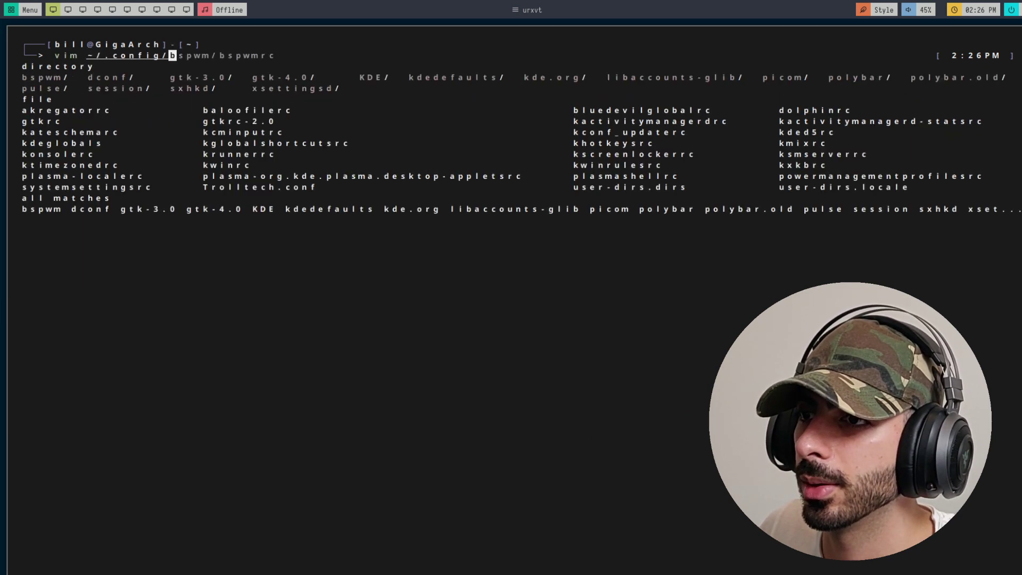
text(pi)
key(Tab)
text(pi)
key(Tab)
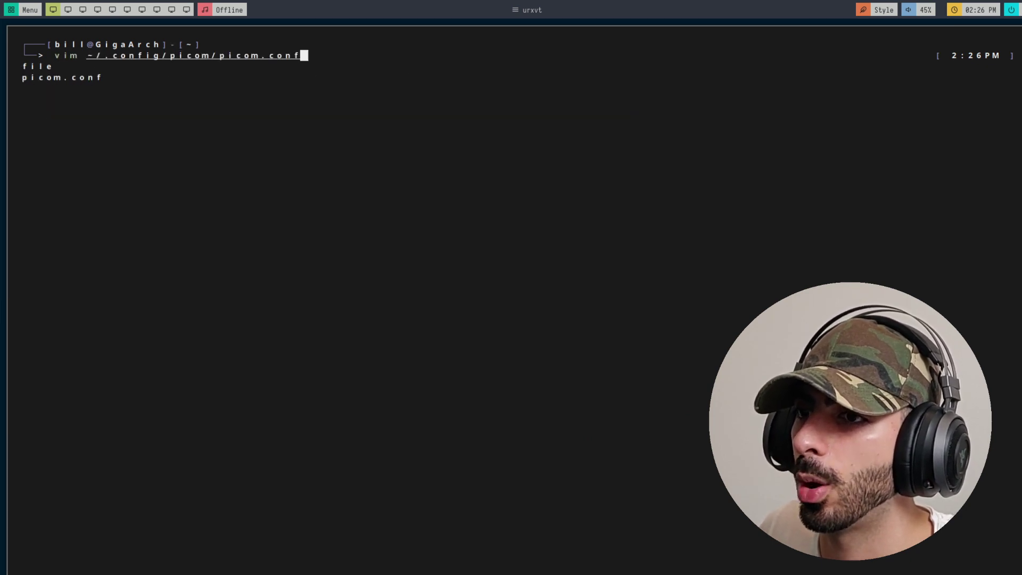
key(Return)
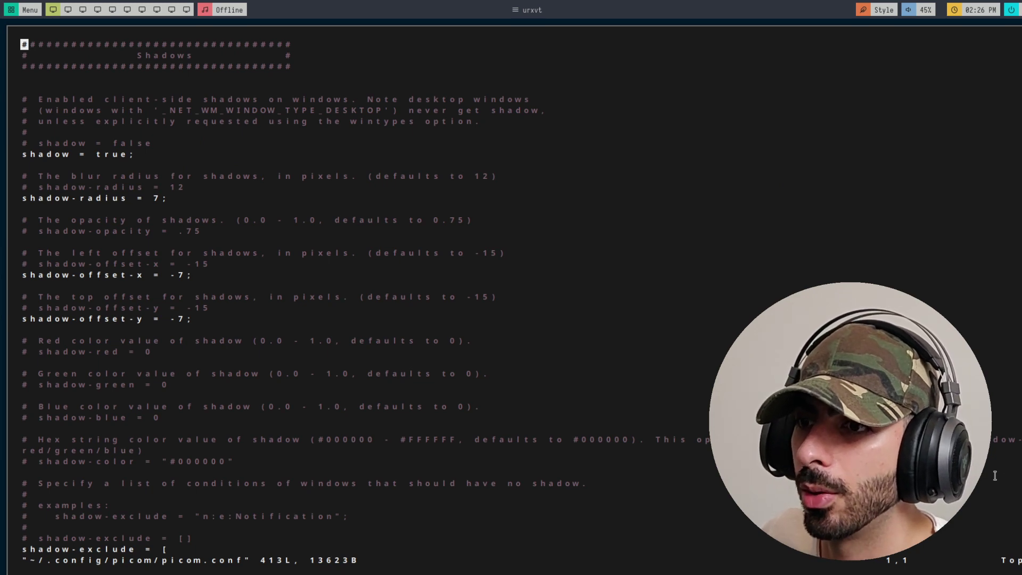
Look through the shadow, fading, opacity, corner and backend settings in picom.conf.
scroll(994, 475, down, 9)
scroll(996, 473, up, 9)
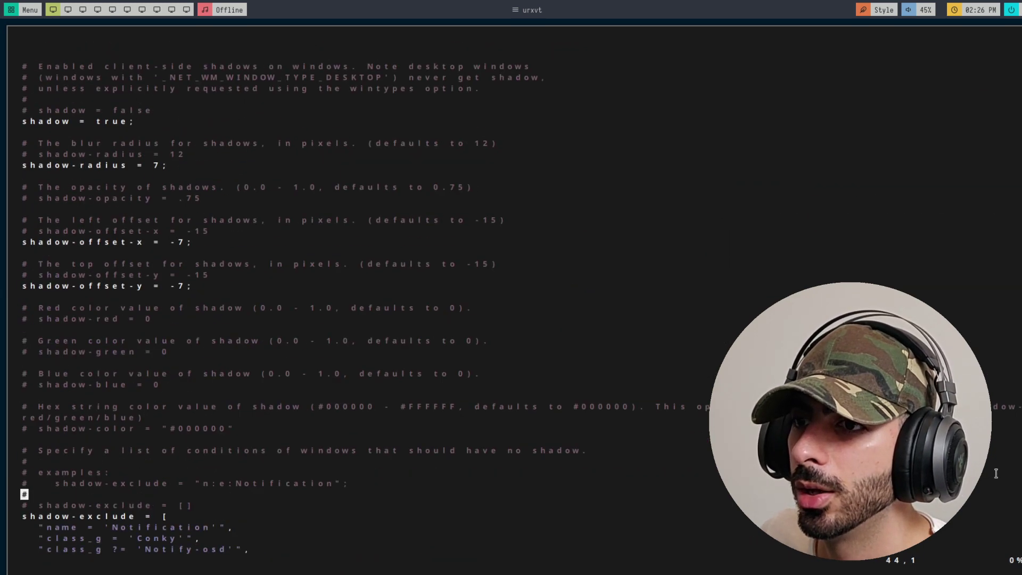
scroll(996, 474, up, 1)
scroll(993, 470, down, 20)
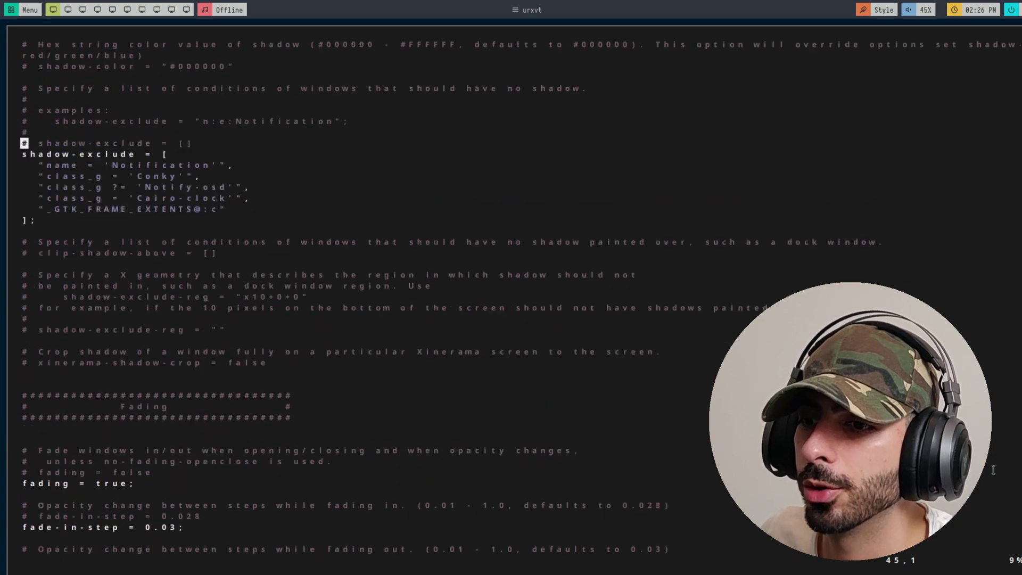
scroll(993, 470, down, 20)
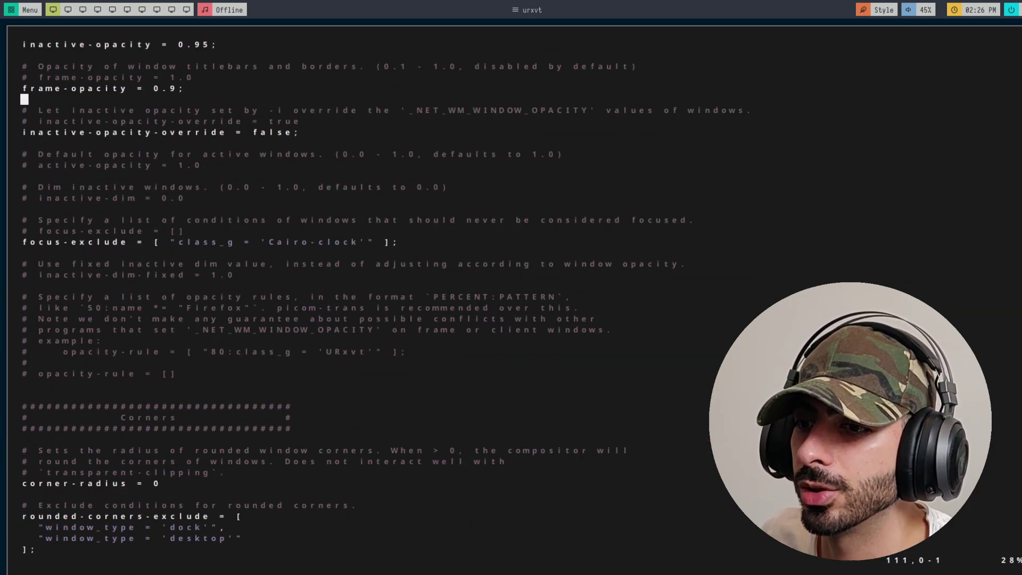
scroll(993, 470, down, 20)
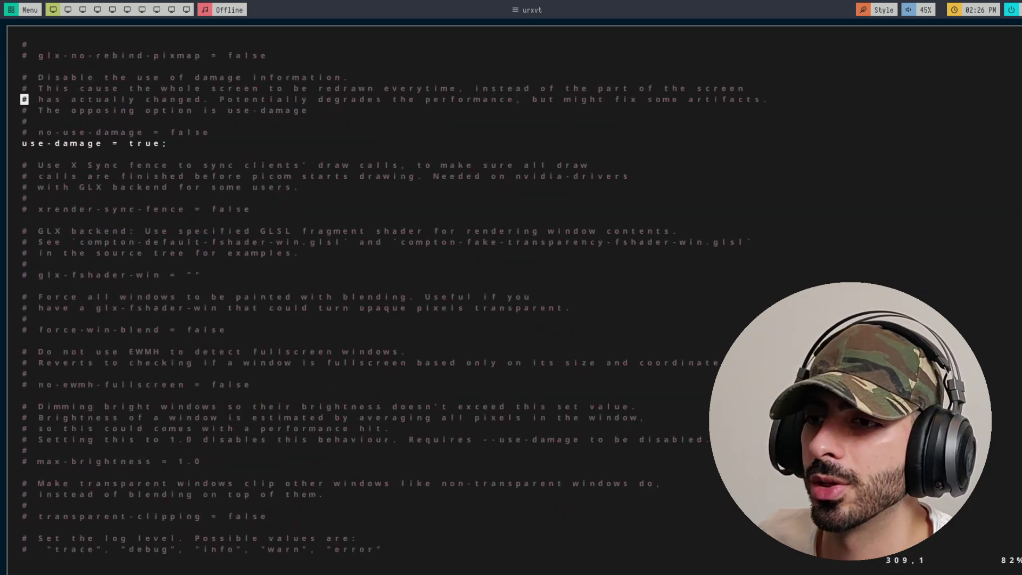
scroll(993, 470, up, 20)
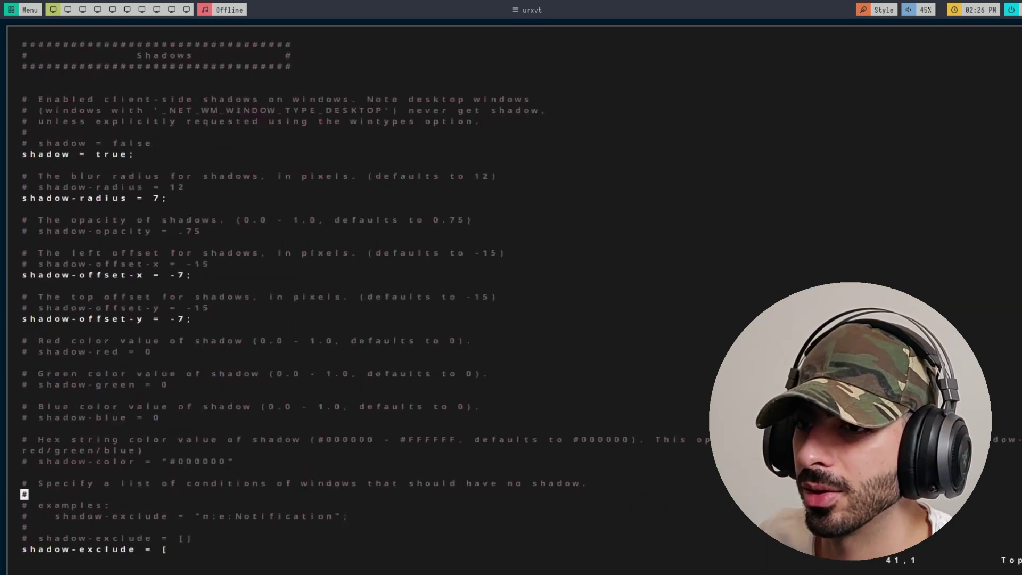
Quit picom.conf without changes and open the .Xresources file from the home folder in vim.
click(847, 186)
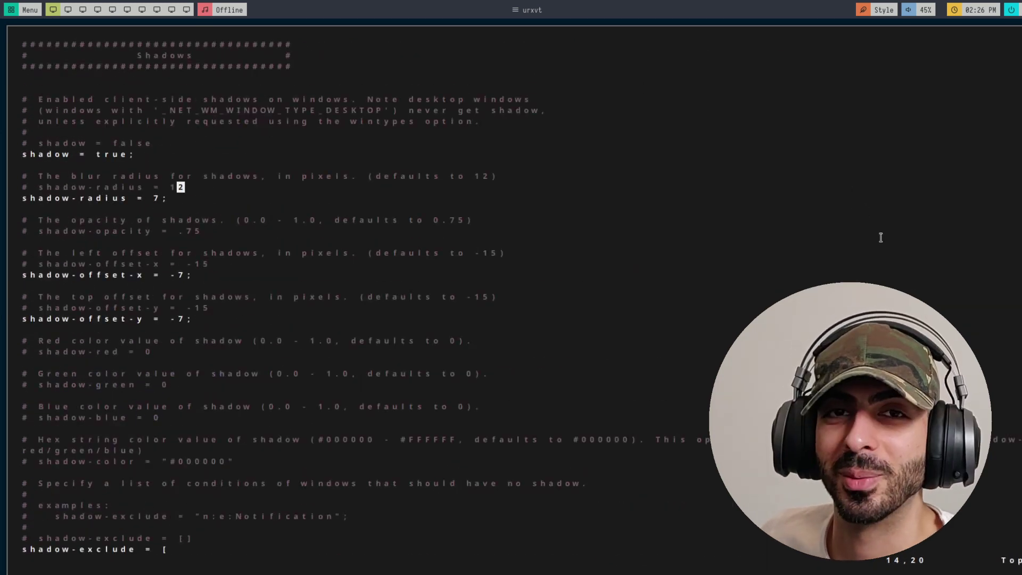
text(:q)
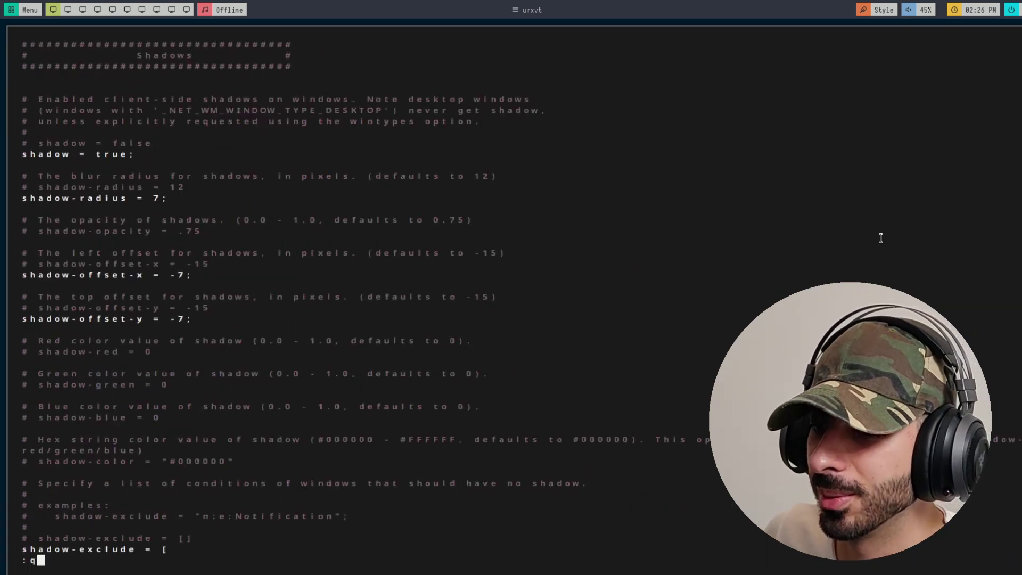
key(Return)
text(vim )
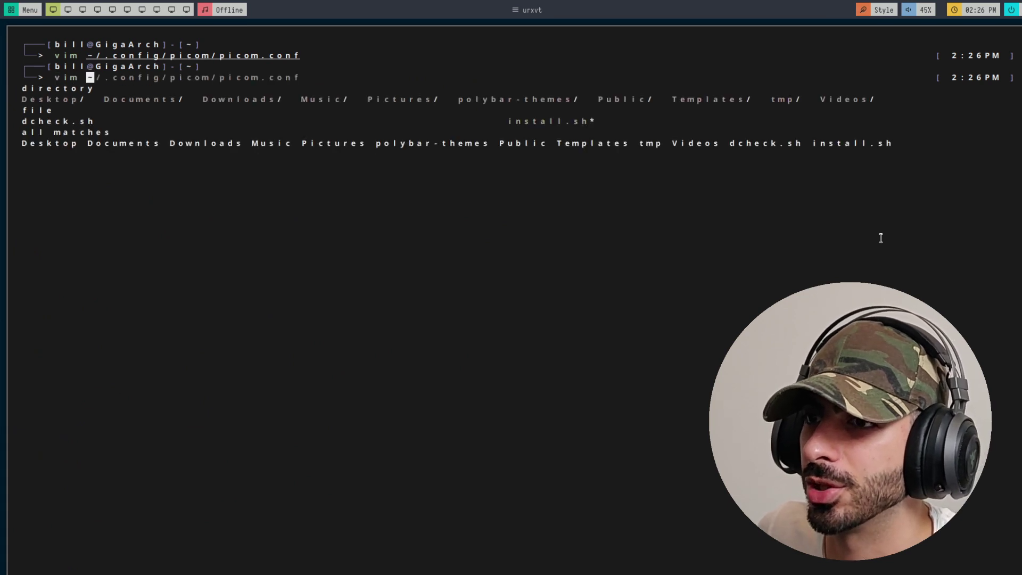
text(.Xre)
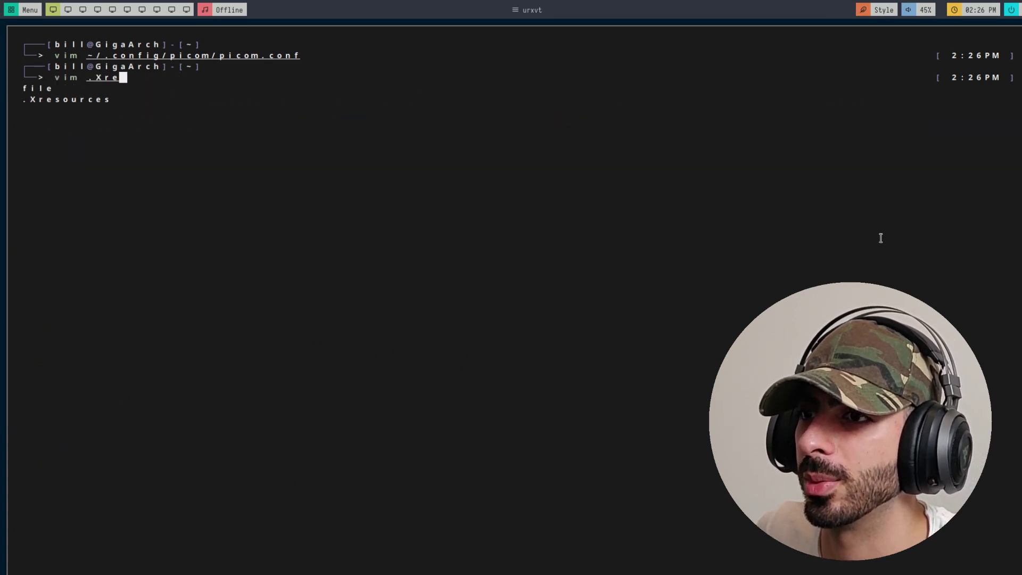
key(Tab)
key(Return)
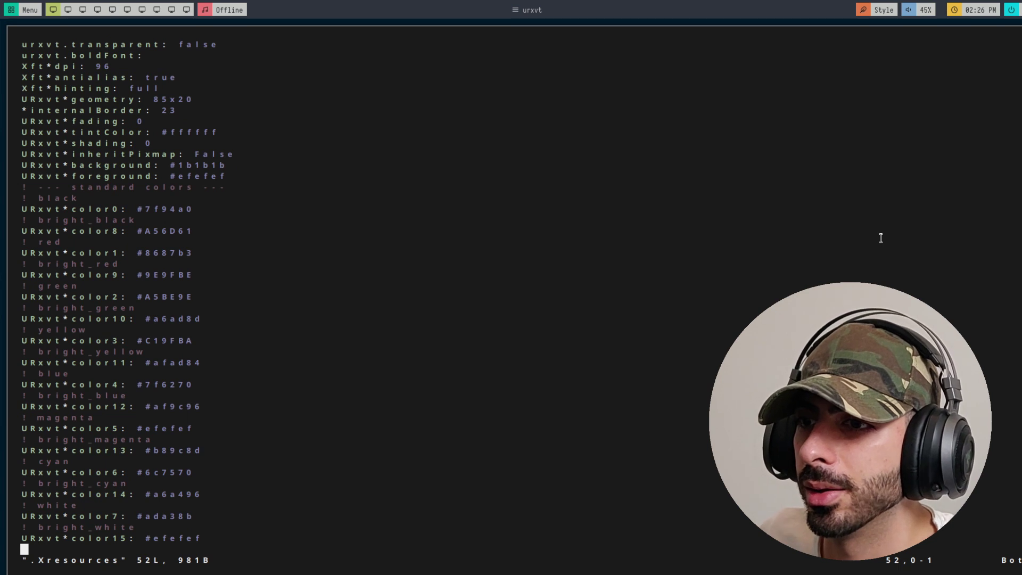
Delete the URxvt.font line from .Xresources, then save and close the file.
key(k)
key(k)
key(k)
key(k)
key(k)
key(k)
key(k)
key(k)
key(k)
key(k)
key(k)
key(k)
key(k)
key(k)
key(k)
key(k)
key(k)
key(k)
key(k)
key(k)
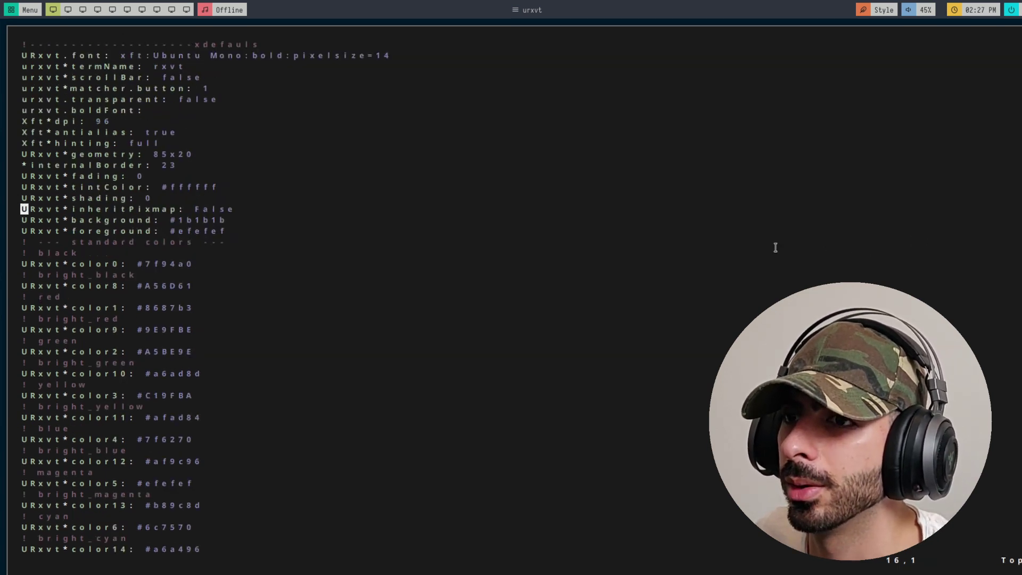
key(d)
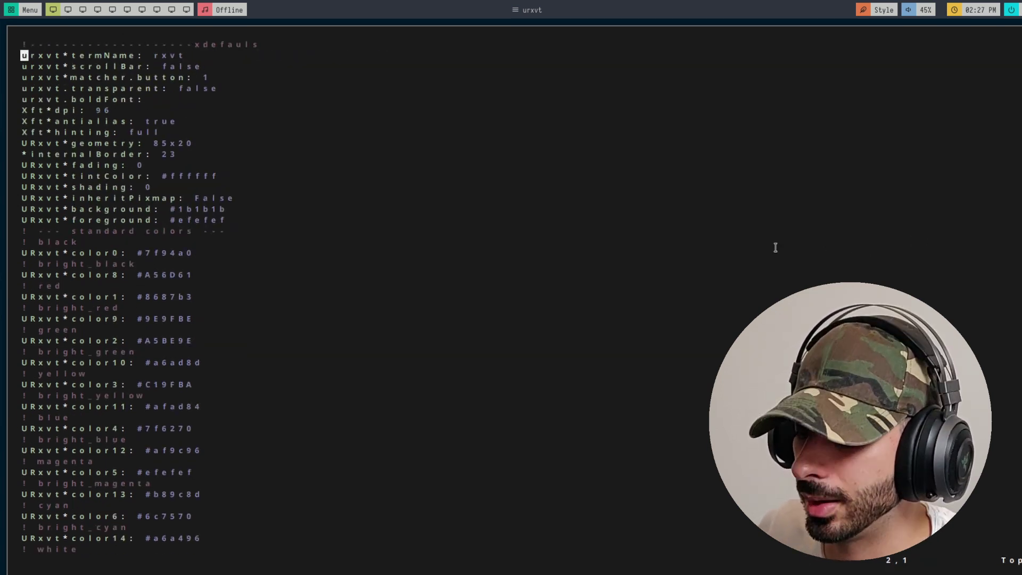
key(shift+z)
Load .Xresources with xrdb and open a new terminal window.
text(x)
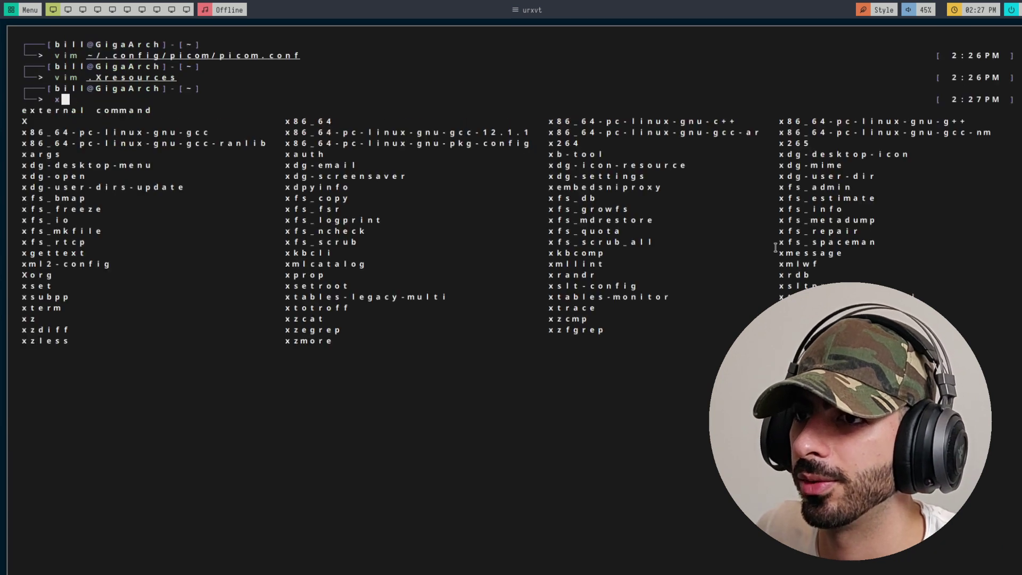
text(rdb)
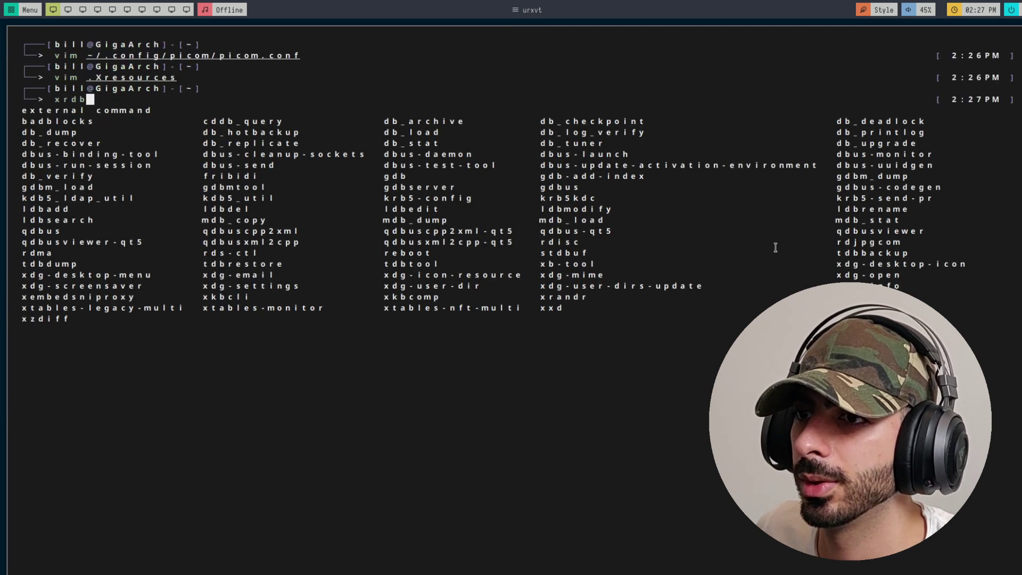
text( .Xre)
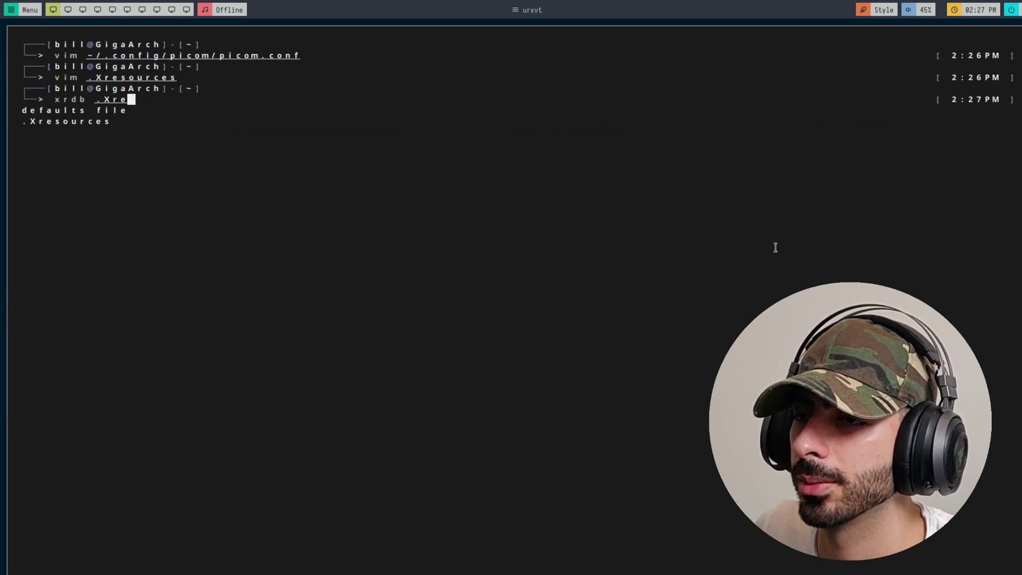
key(Tab)
key(Return)
key(super+Return)
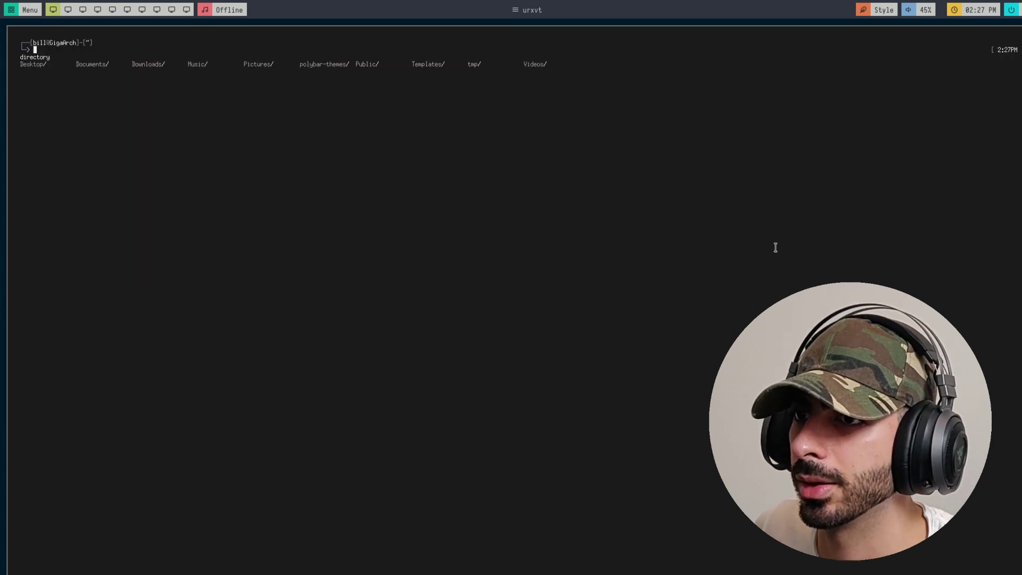
Open ~/.config/picom/picom.conf in vim in the new terminal.
text(vim )
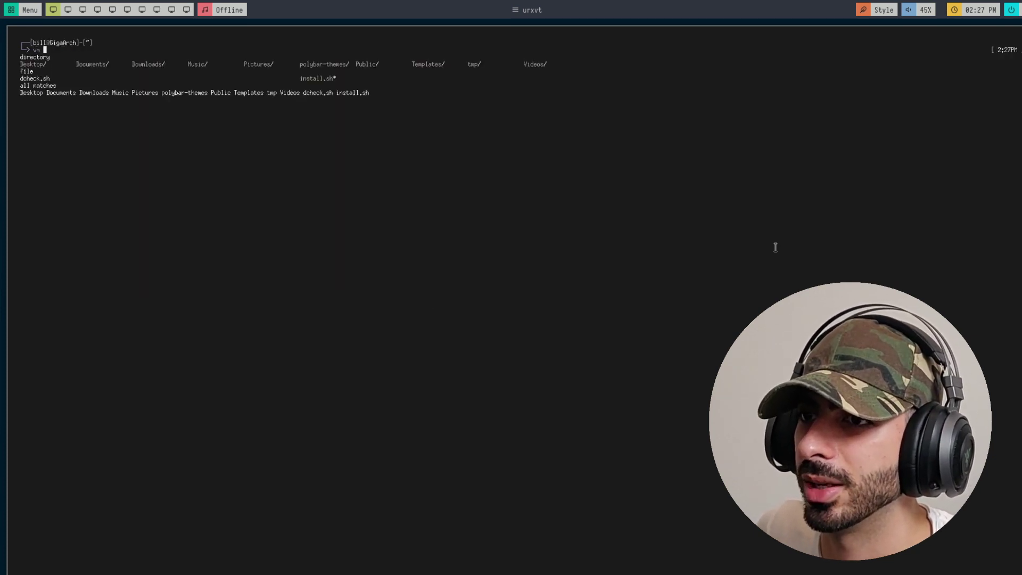
text(~/.config/picom/picom.conf)
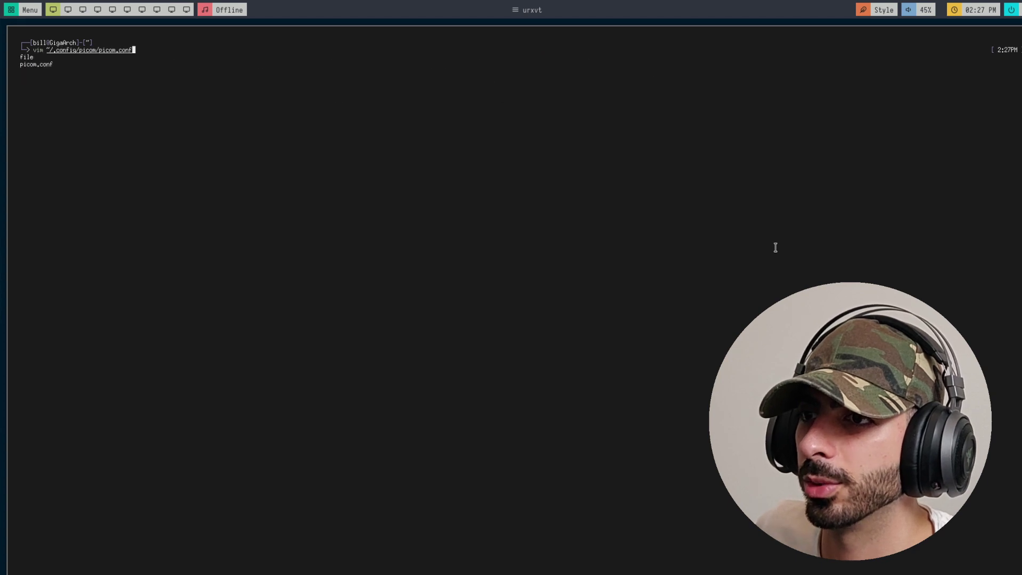
key(Return)
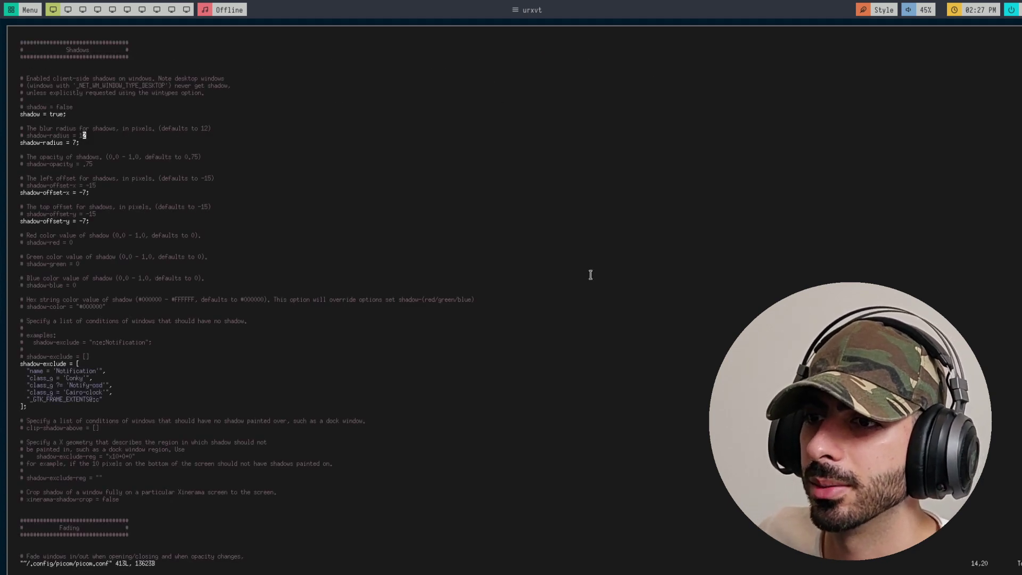
Review picom.conf from the shadow, fading and inactive-opacity settings to the backend, vsync and window-focus options, and return to the Shadows section.
scroll(547, 283, down, 12)
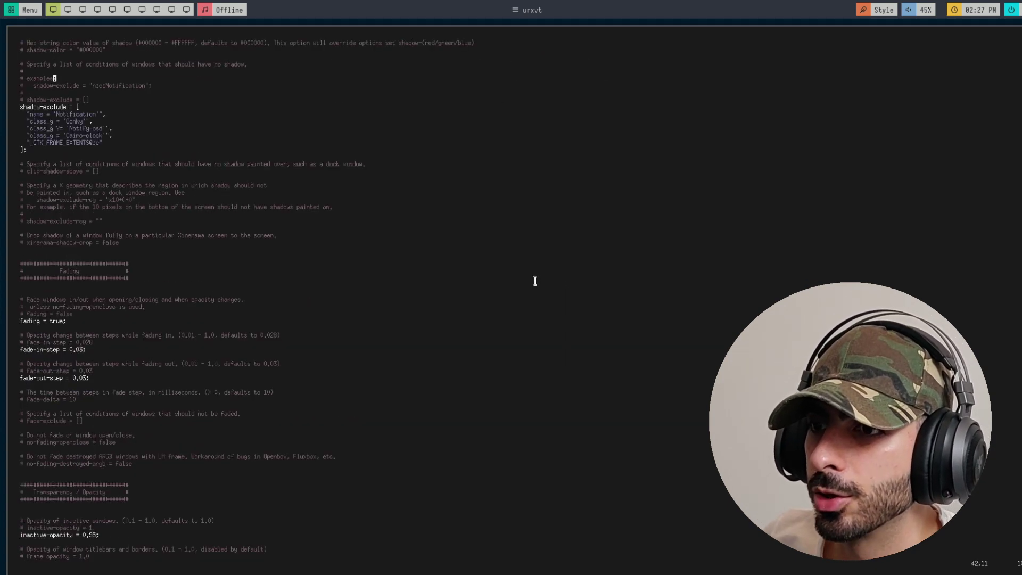
scroll(353, 337, down, 13)
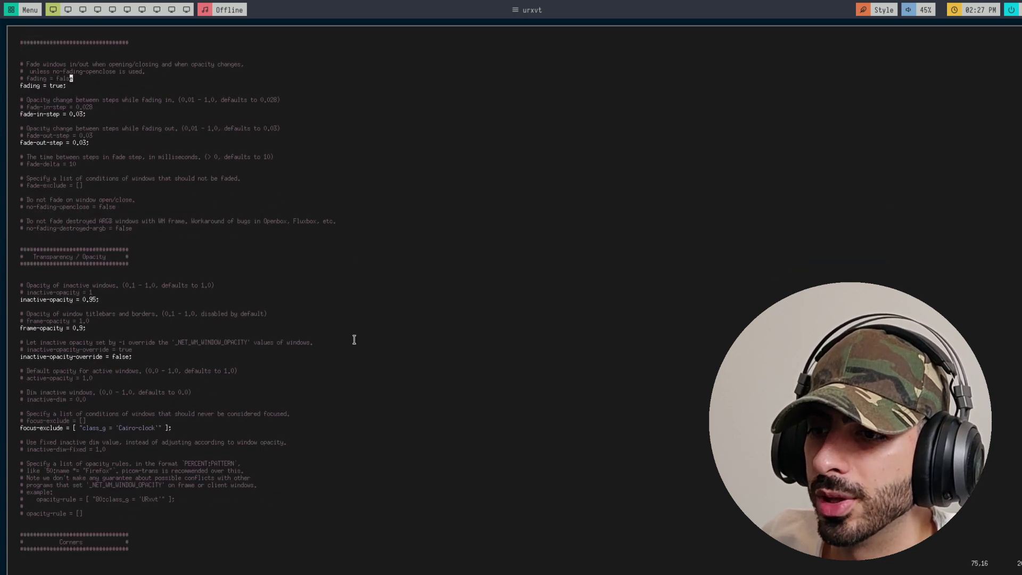
click(33, 245)
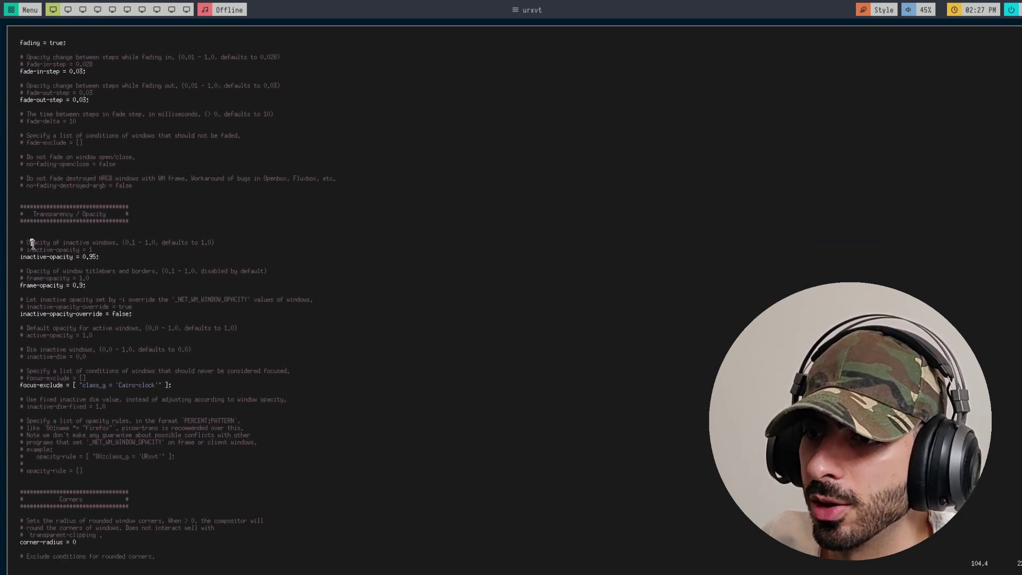
drag(33, 245, 80, 243)
click(136, 256)
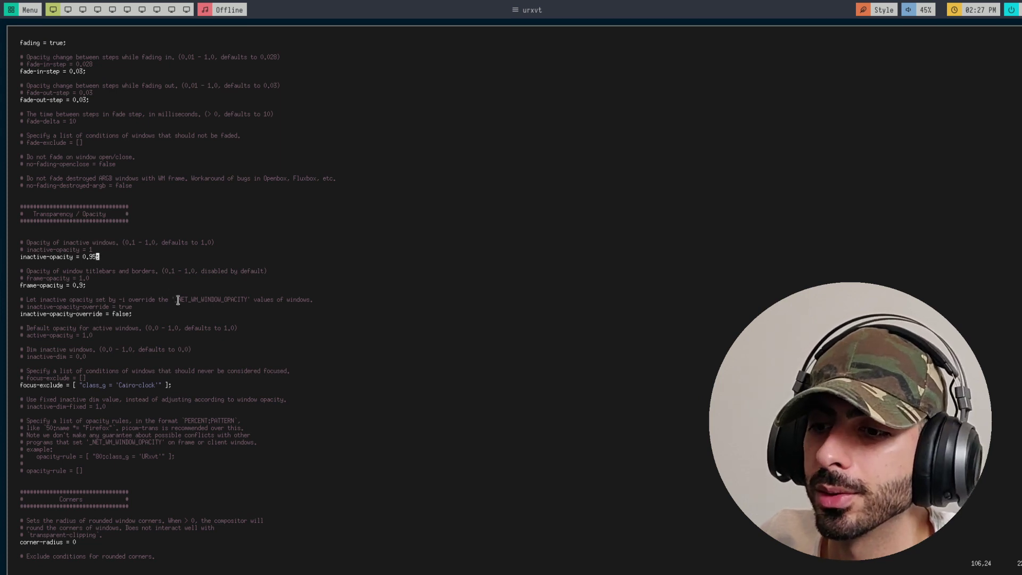
scroll(213, 312, down, 20)
scroll(219, 315, down, 2)
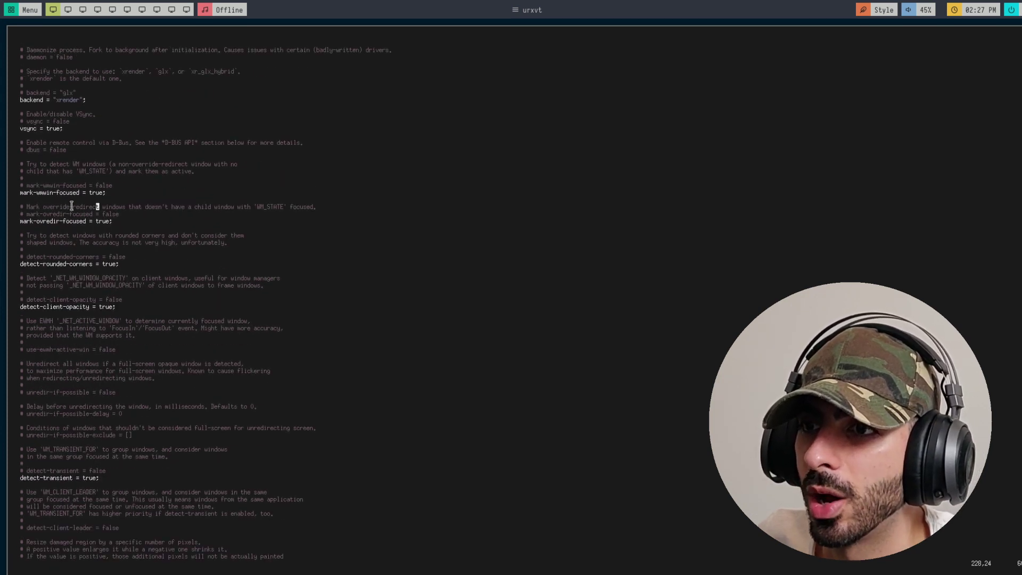
double_click(53, 130)
click(136, 193)
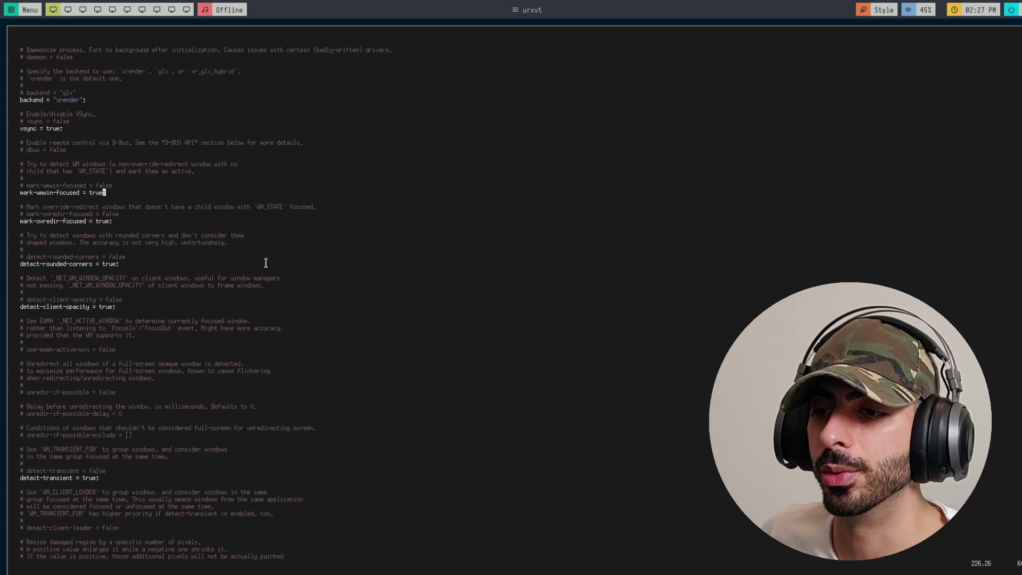
scroll(274, 266, up, 20)
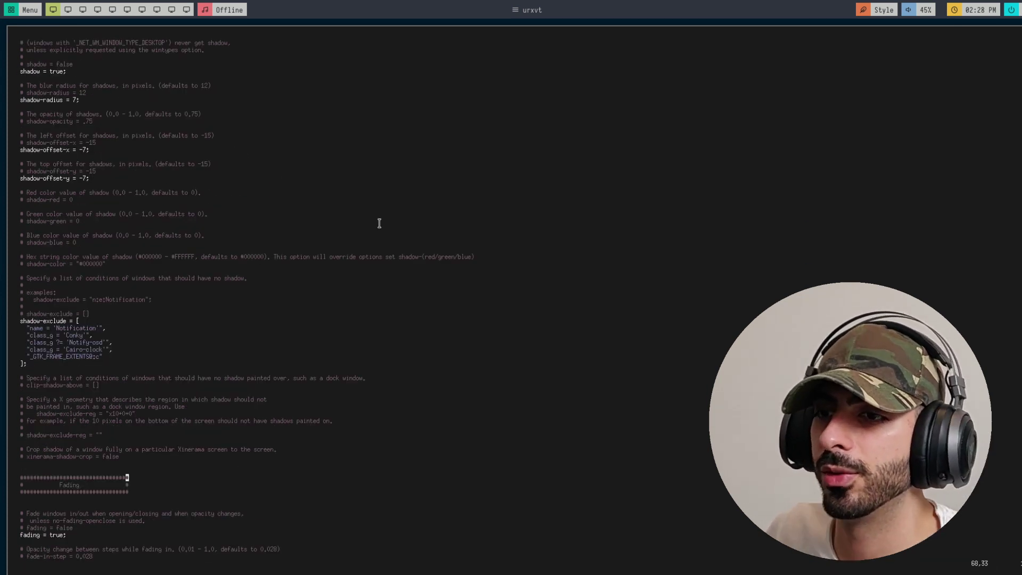
scroll(393, 234, up, 2)
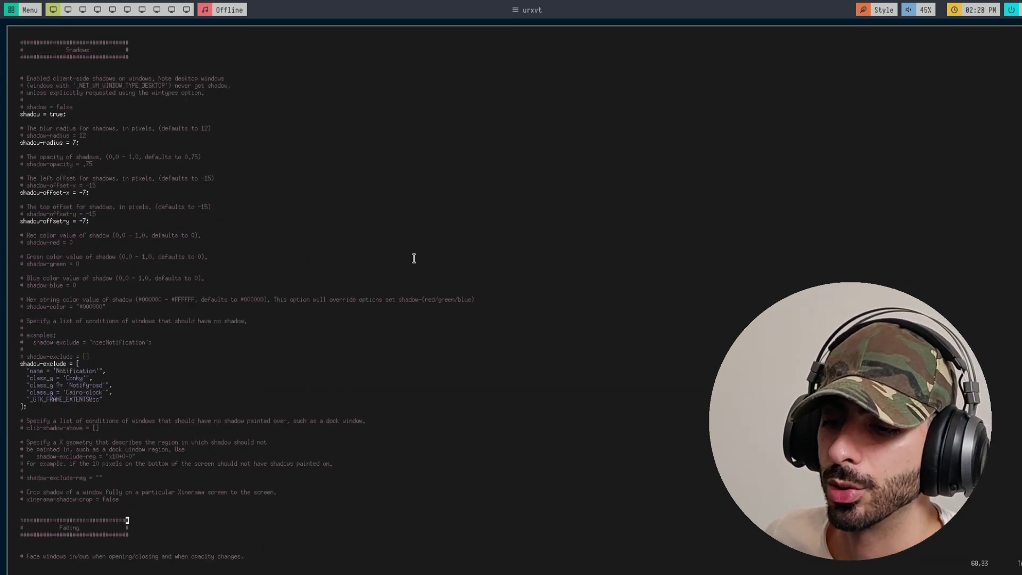